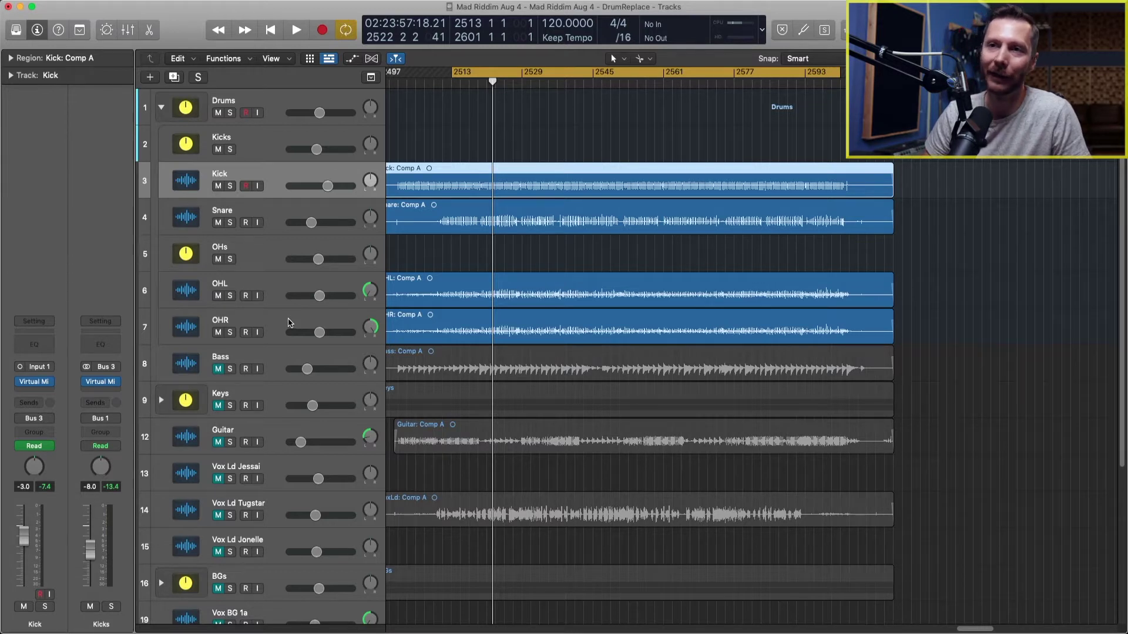
- Select the Kick track and play the song briefly to hear the drums
click(319, 215)
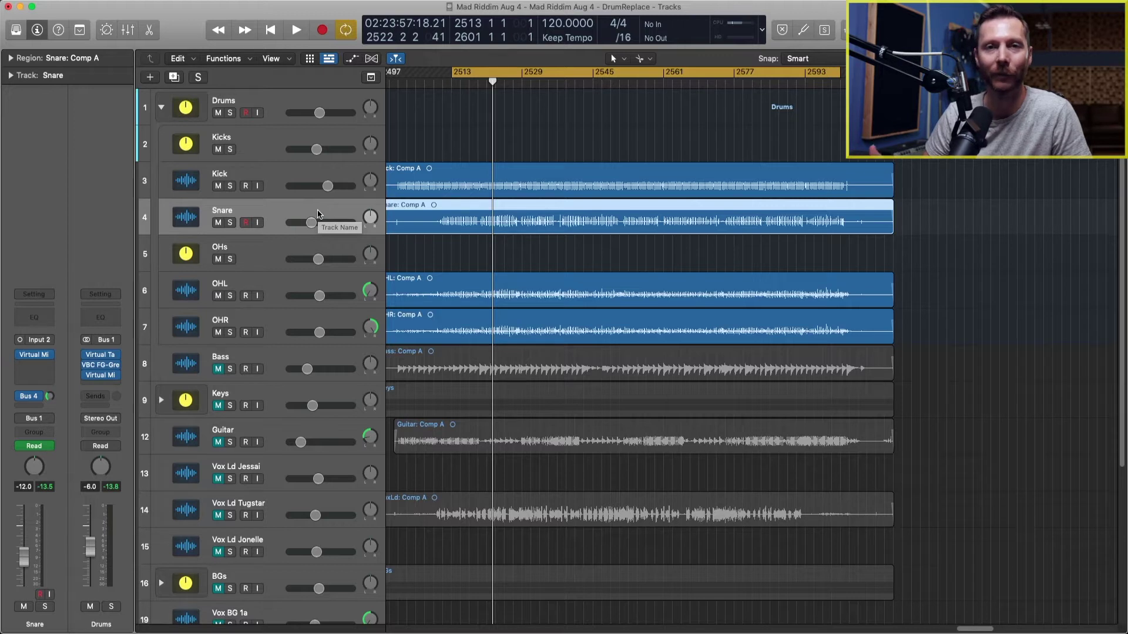
click(288, 169)
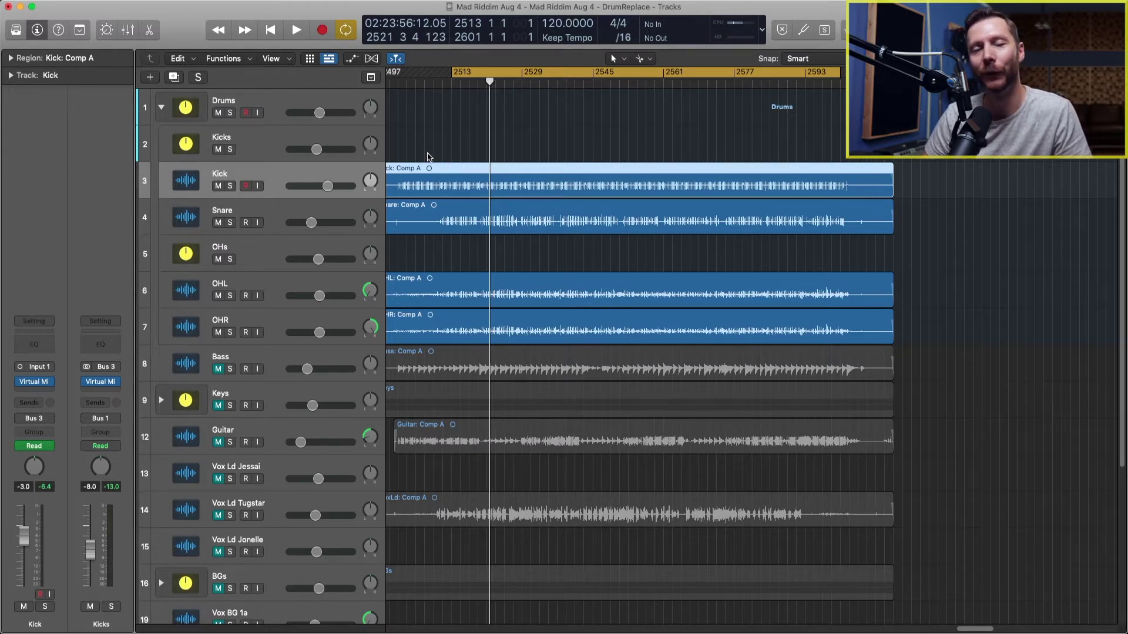
key(space)
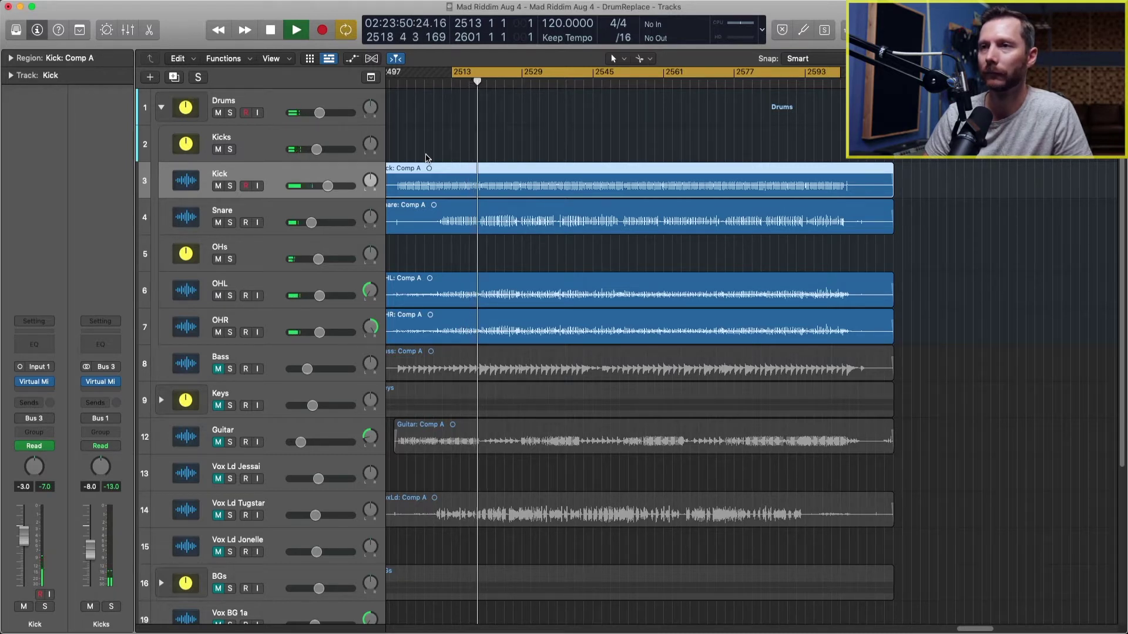
key(space)
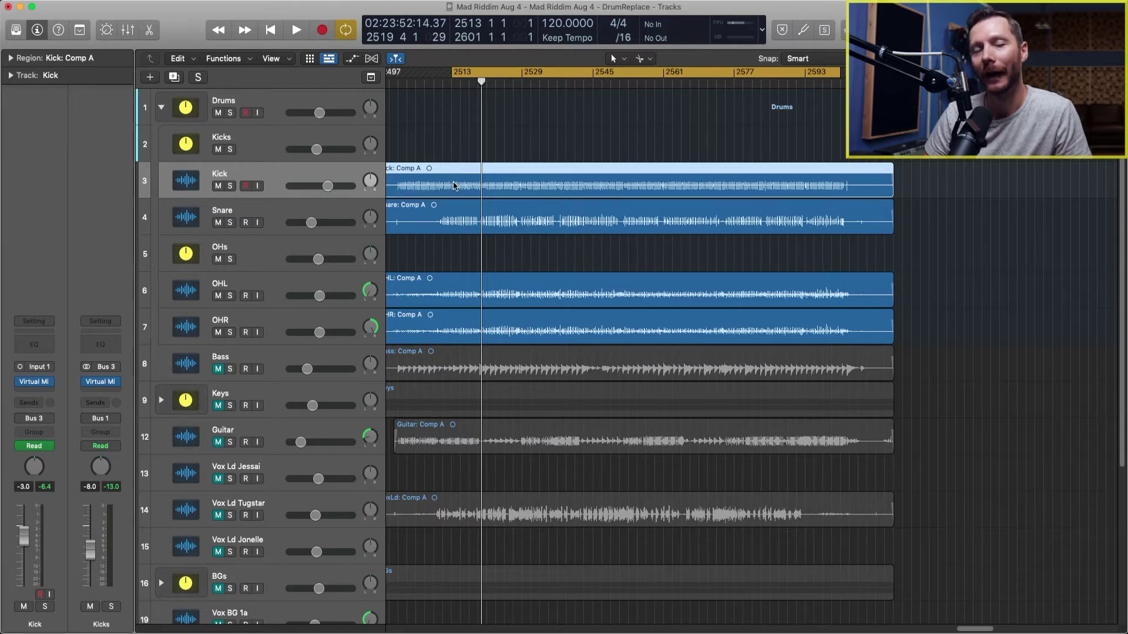
- Solo the Kick track and listen to its Comp A region zoomed in, then open the Track menu
click(230, 186)
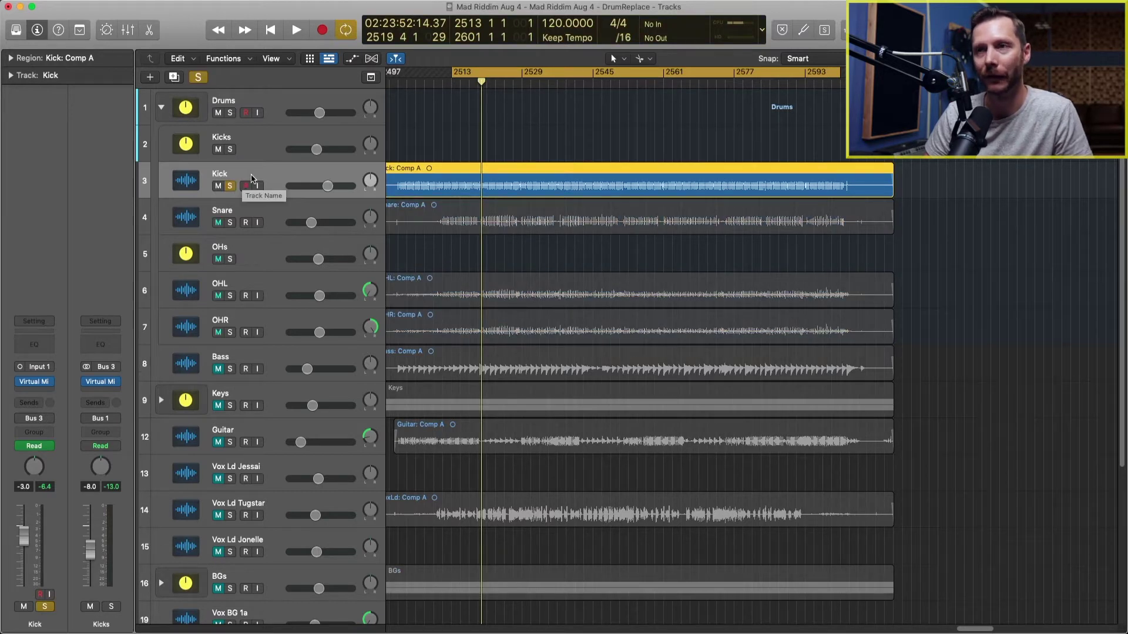
key(space)
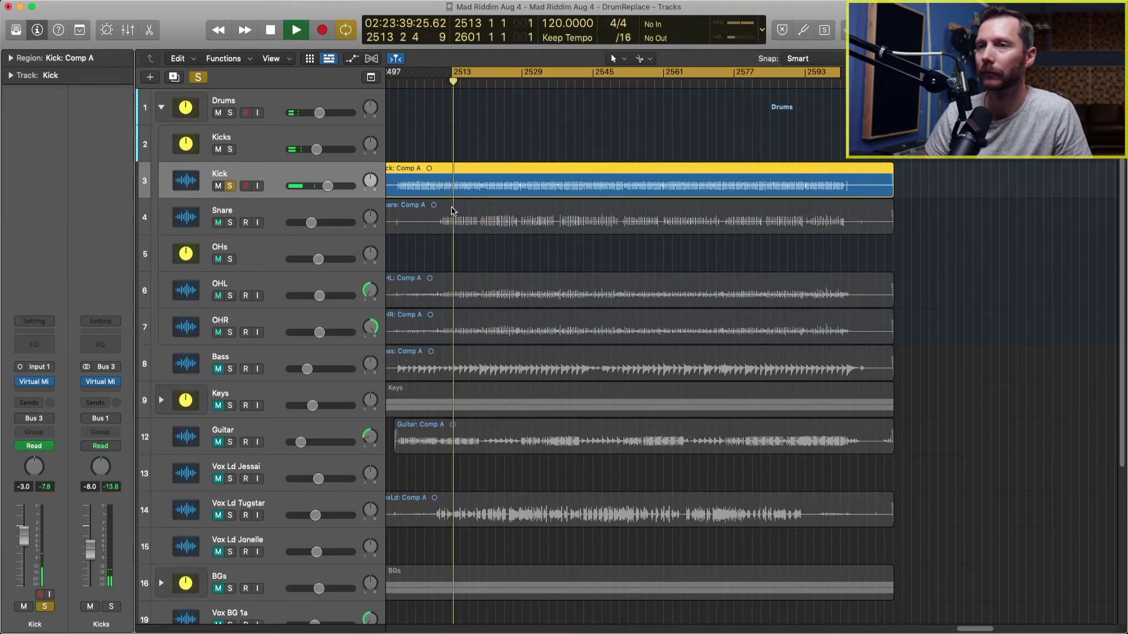
ctrl+alt+drag(428, 156, 575, 329)
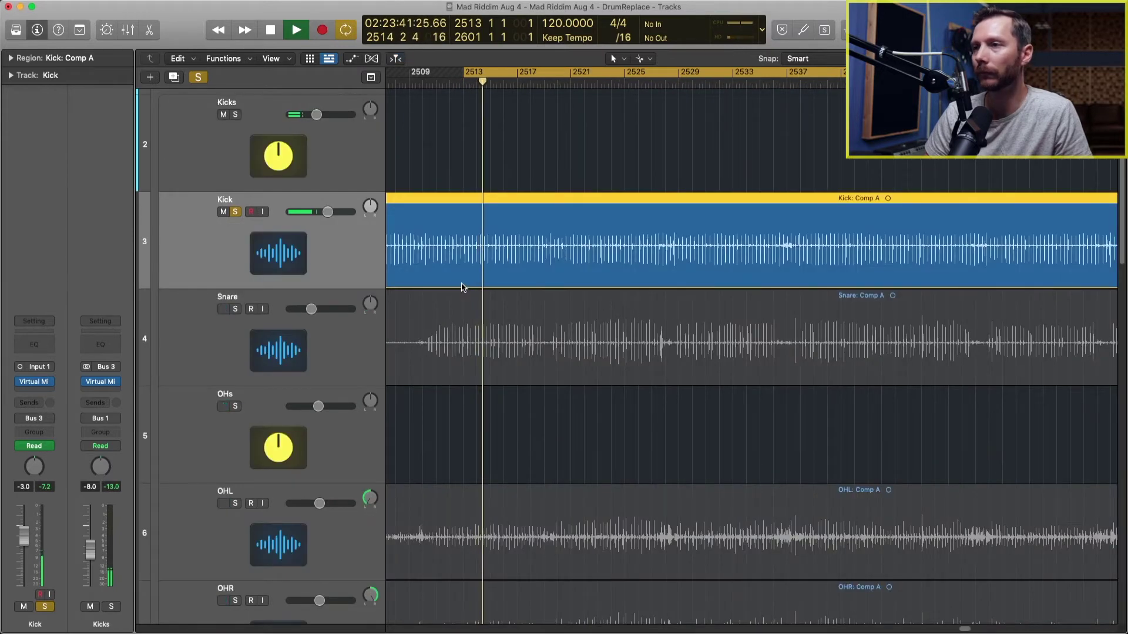
scroll(461, 288, down, 1)
scroll(462, 288, down, 3)
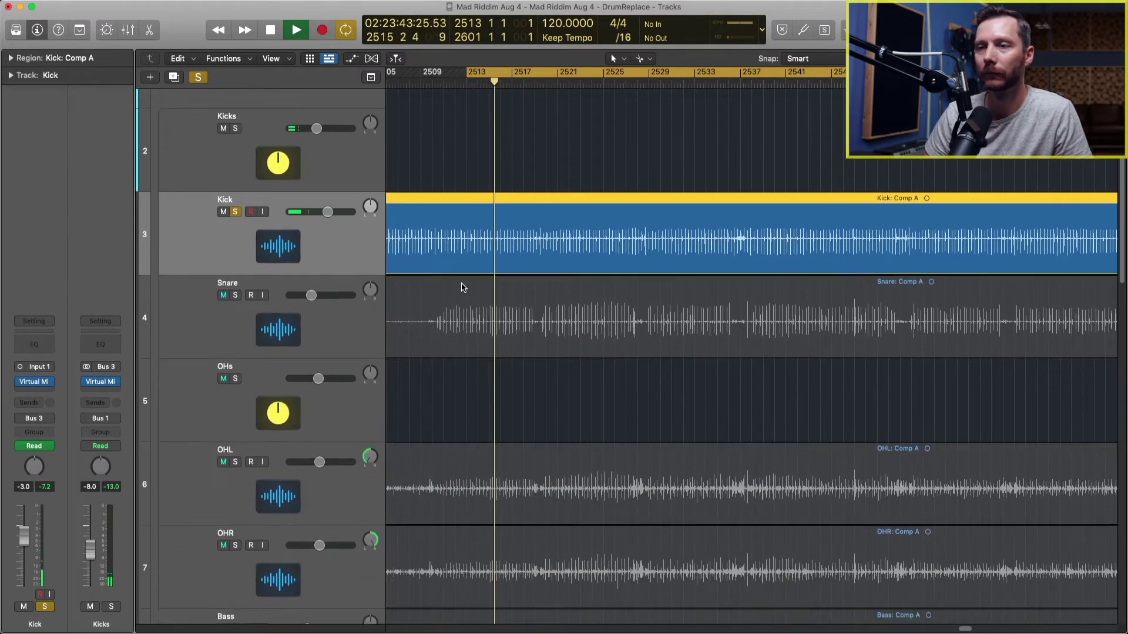
key(space)
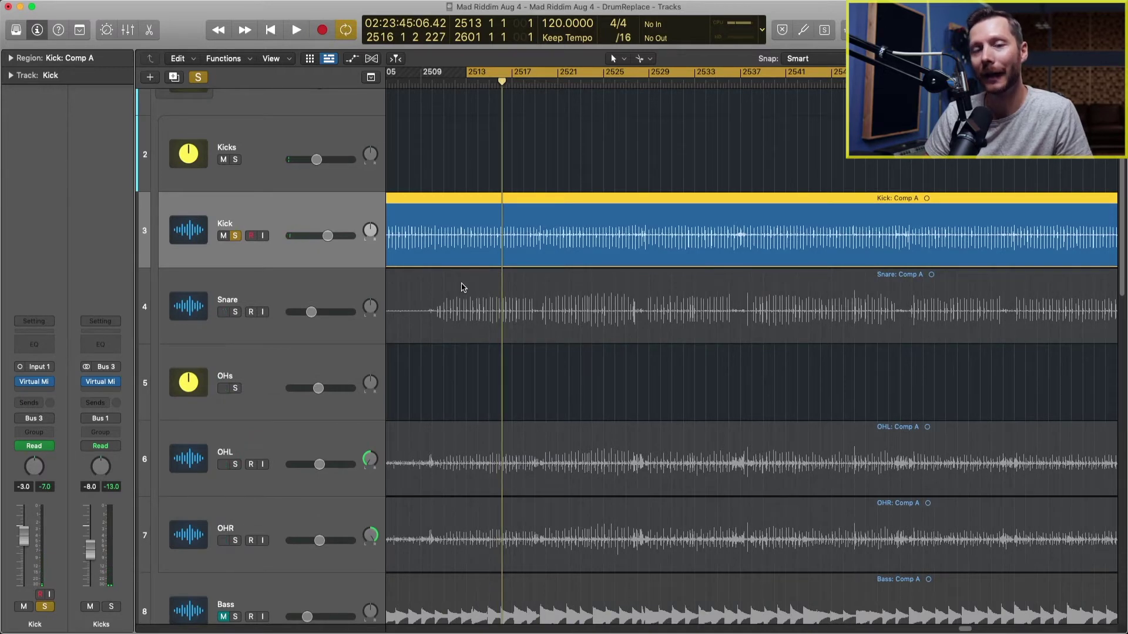
scroll(462, 288, down, 3)
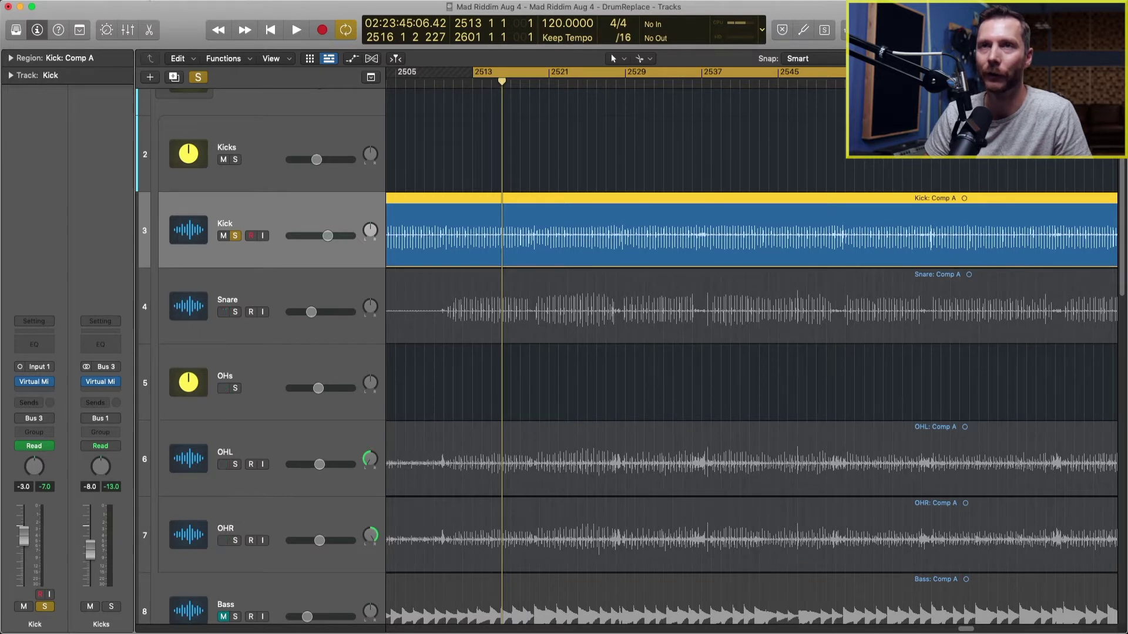
click(176, 1)
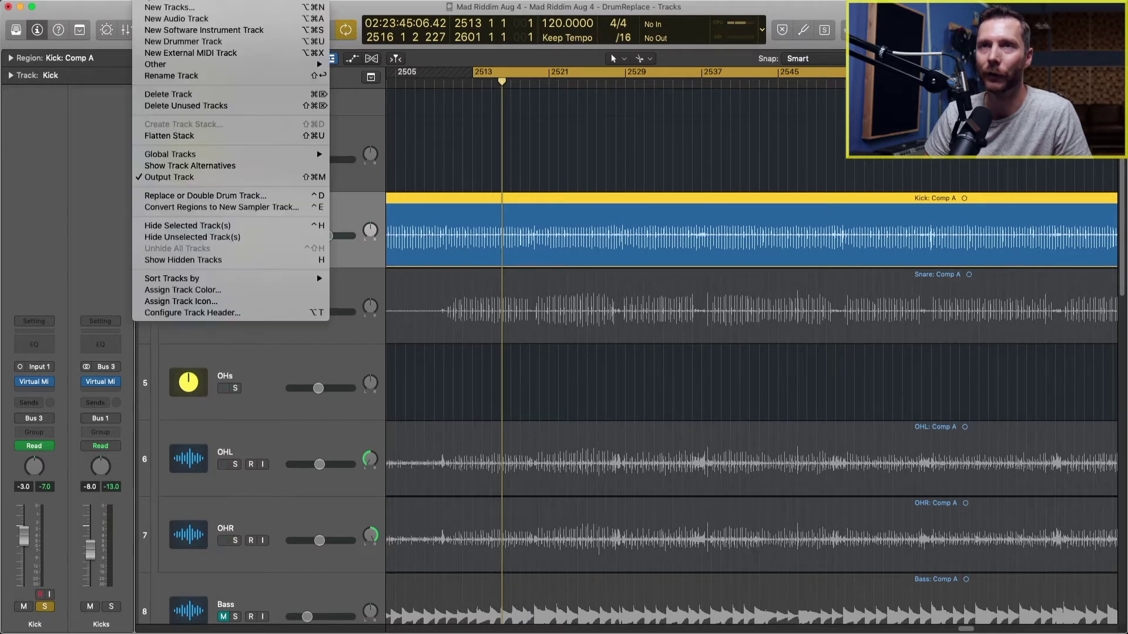
- Double the Kick track with a Kick instrument using Replace or Double Drum Track
click(237, 200)
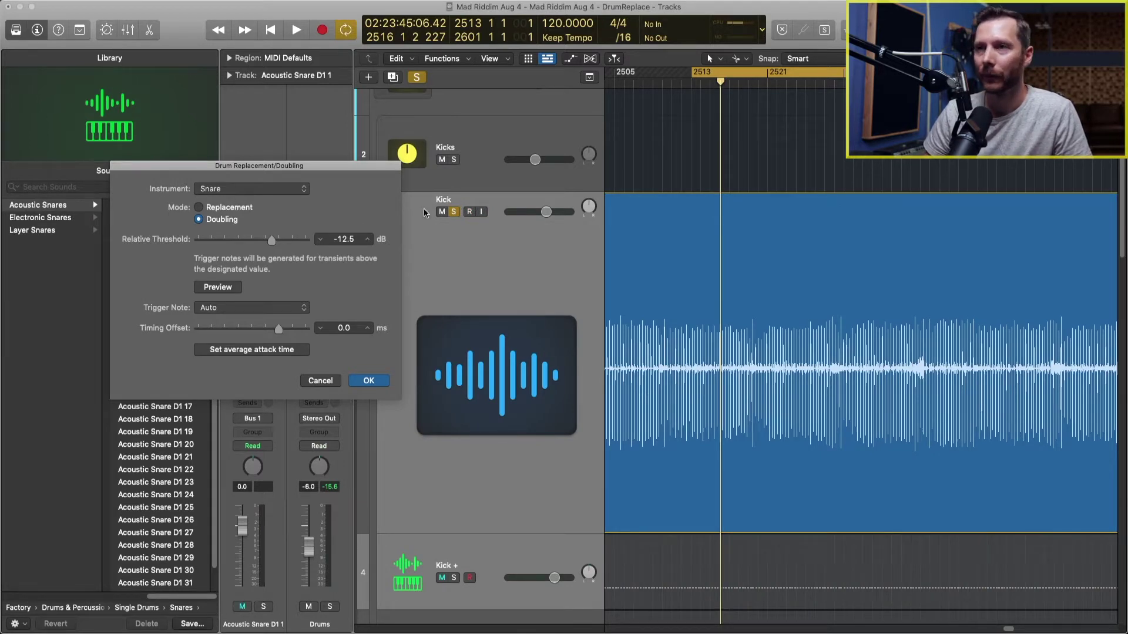
click(258, 196)
click(257, 181)
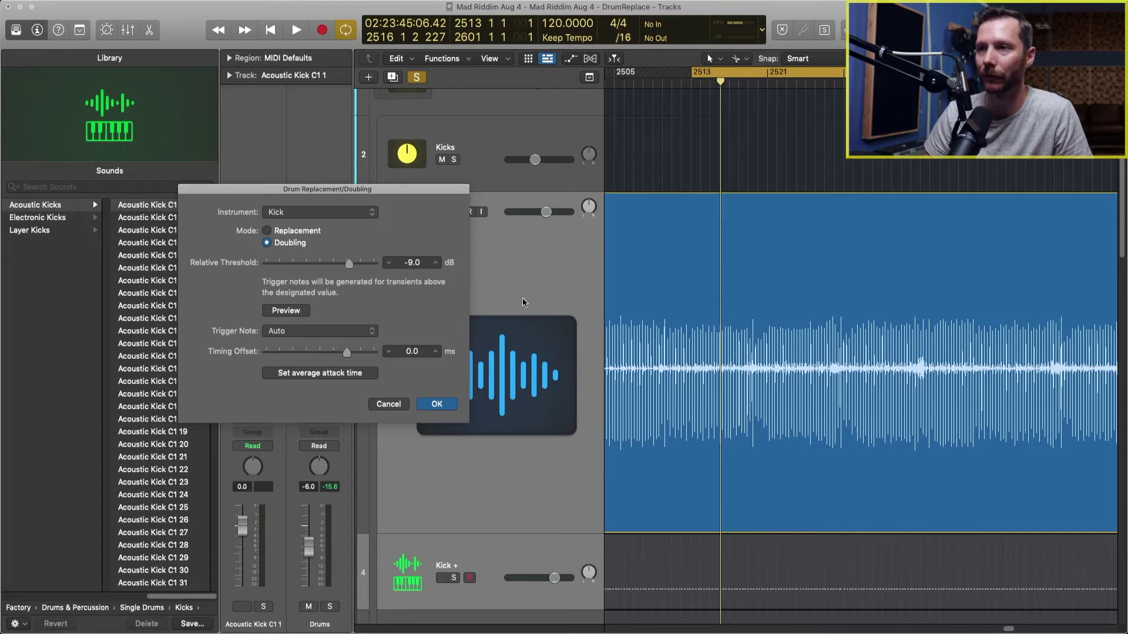
- Move the doubling dialog aside and solo the new Kick + track
scroll(756, 411, down, 4)
scroll(757, 410, down, 5)
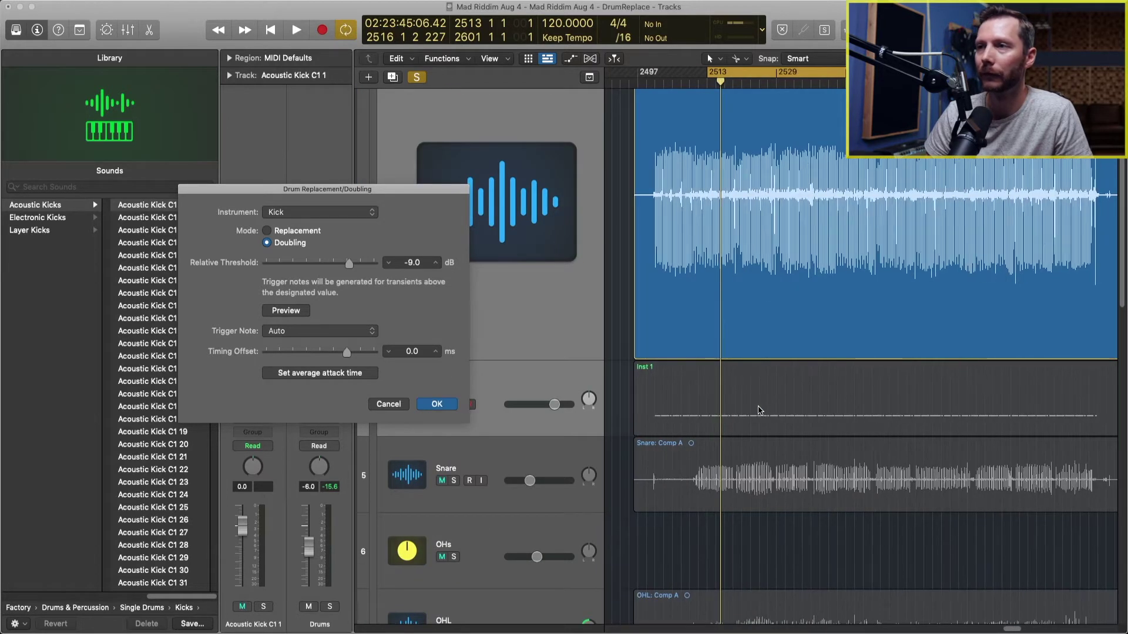
scroll(760, 410, right, 3)
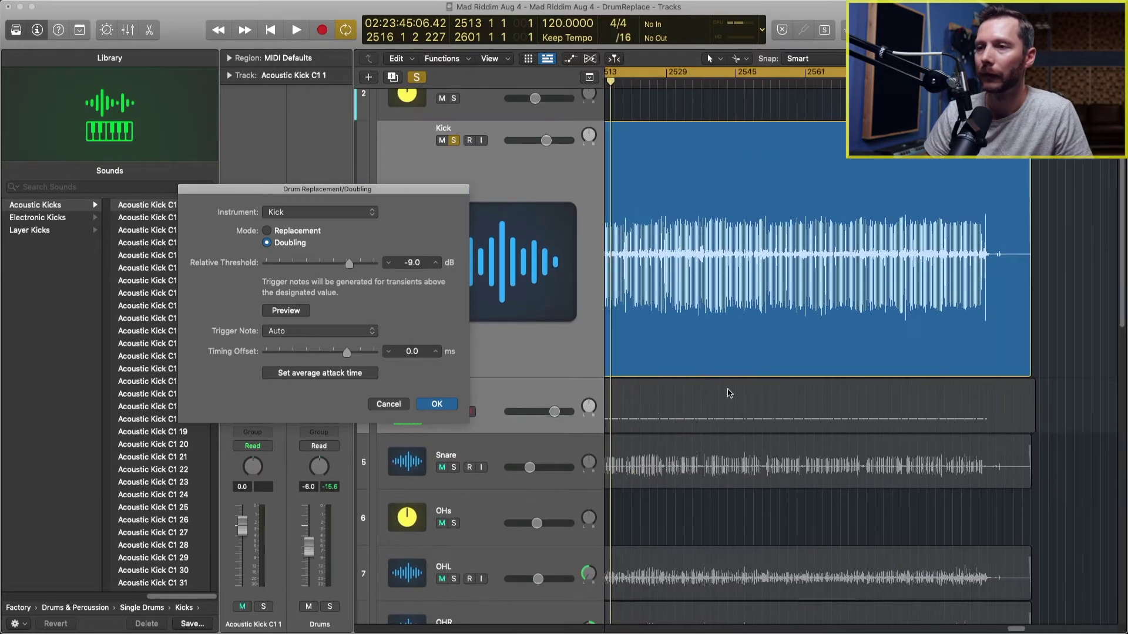
drag(387, 196, 311, 134)
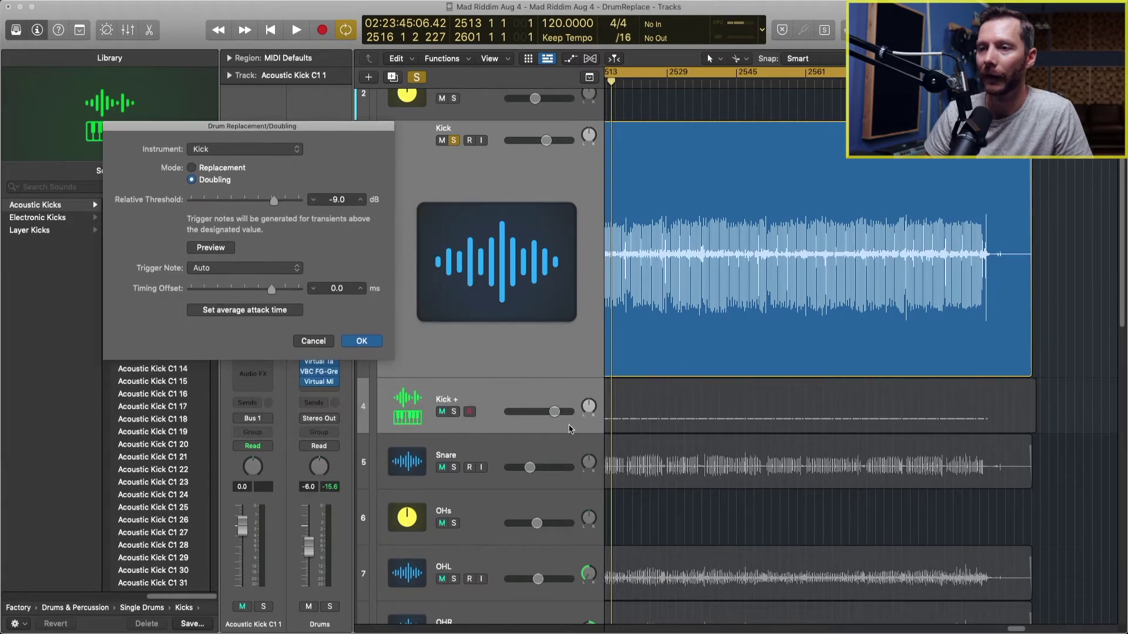
click(454, 411)
scroll(649, 419, up, 3)
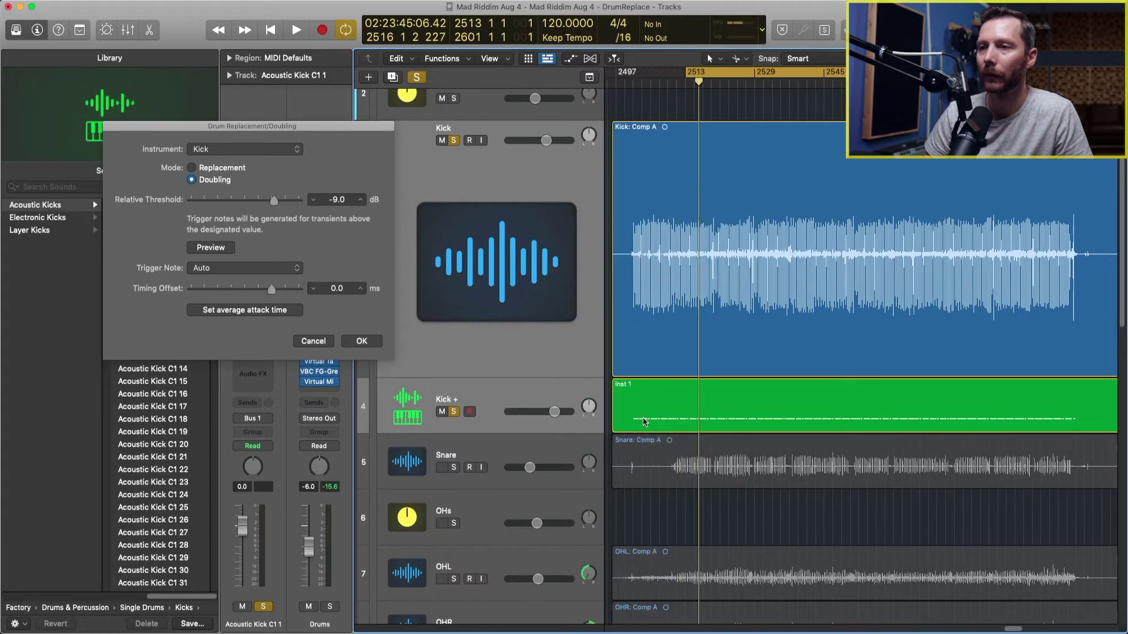
scroll(660, 418, up, 3)
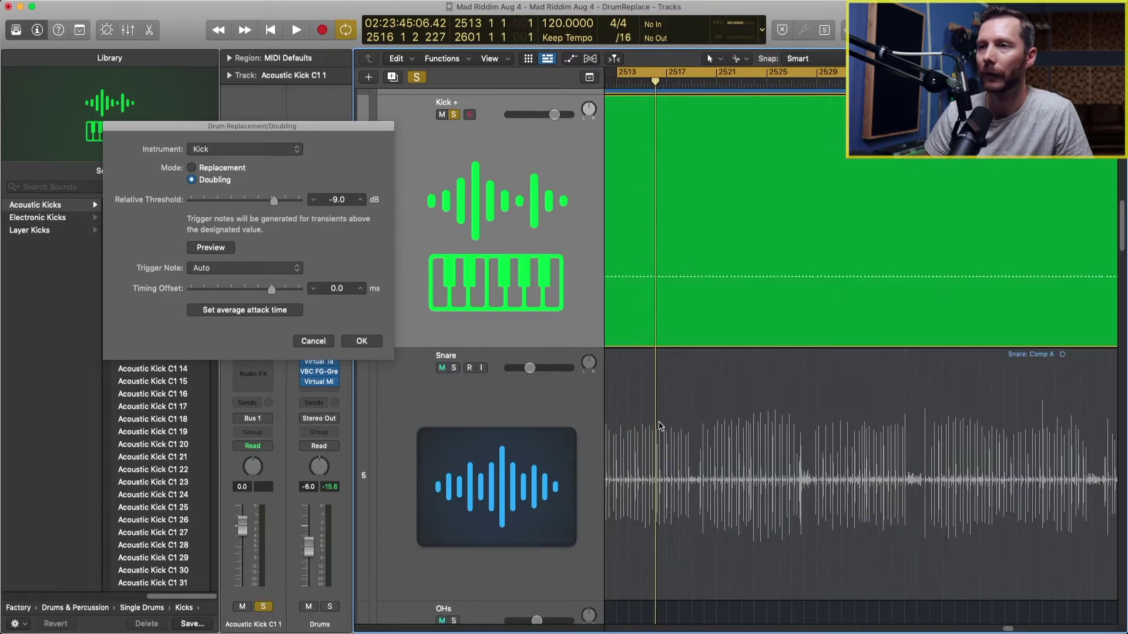
scroll(636, 330, up, 1)
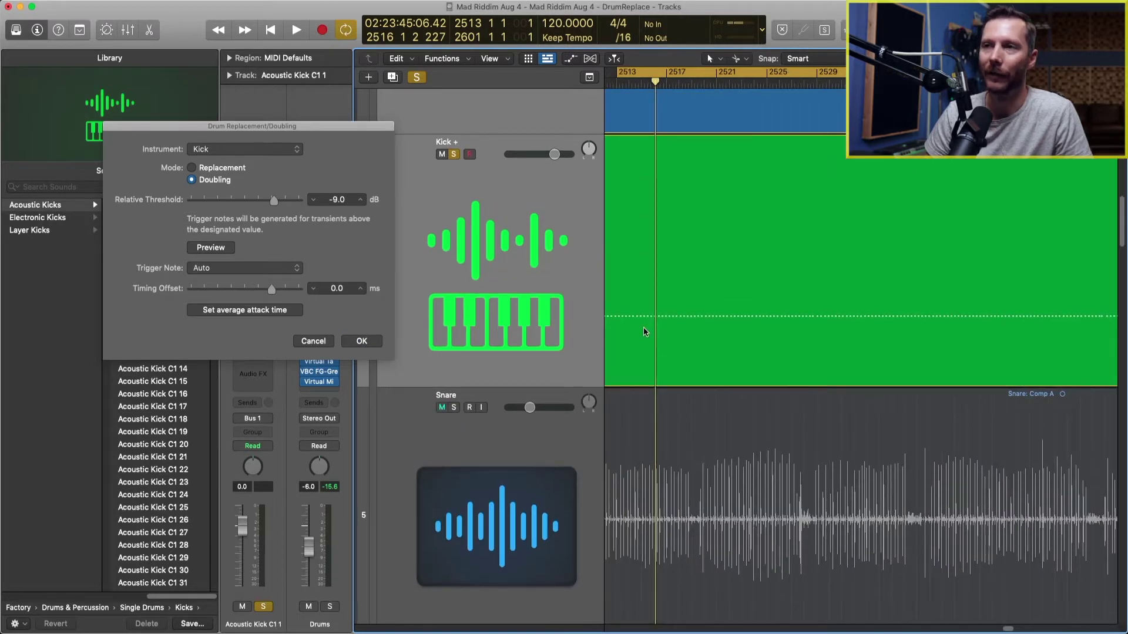
- Open the Inst 1 region in the Piano Roll and zoom out to show its C1 kick notes across many bars
double_click(688, 193)
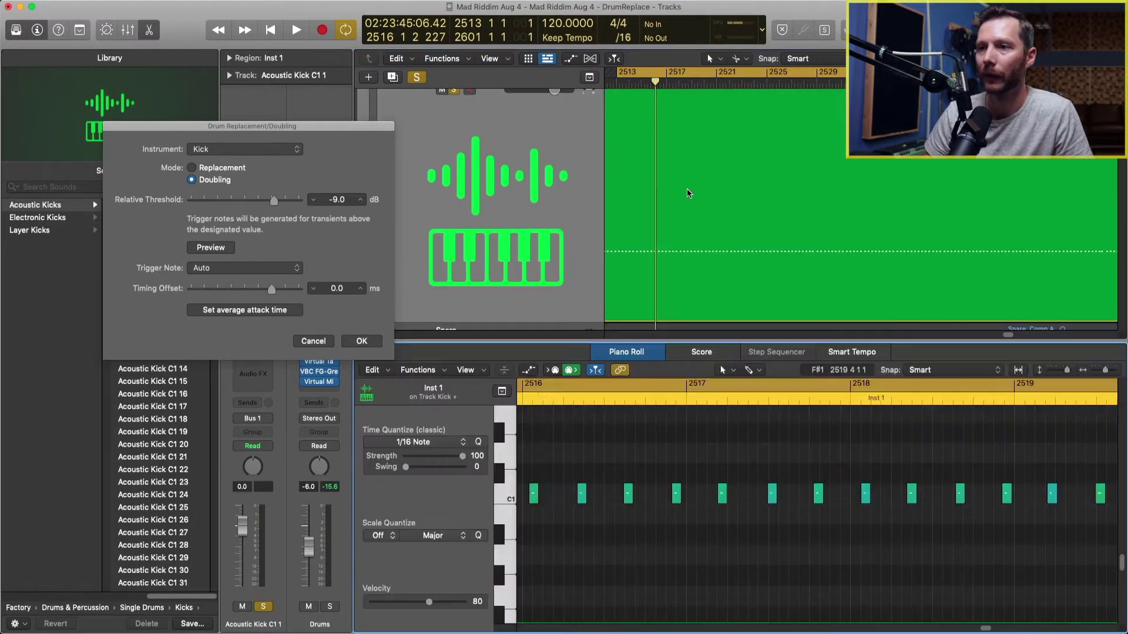
ctrl+alt+click(612, 488)
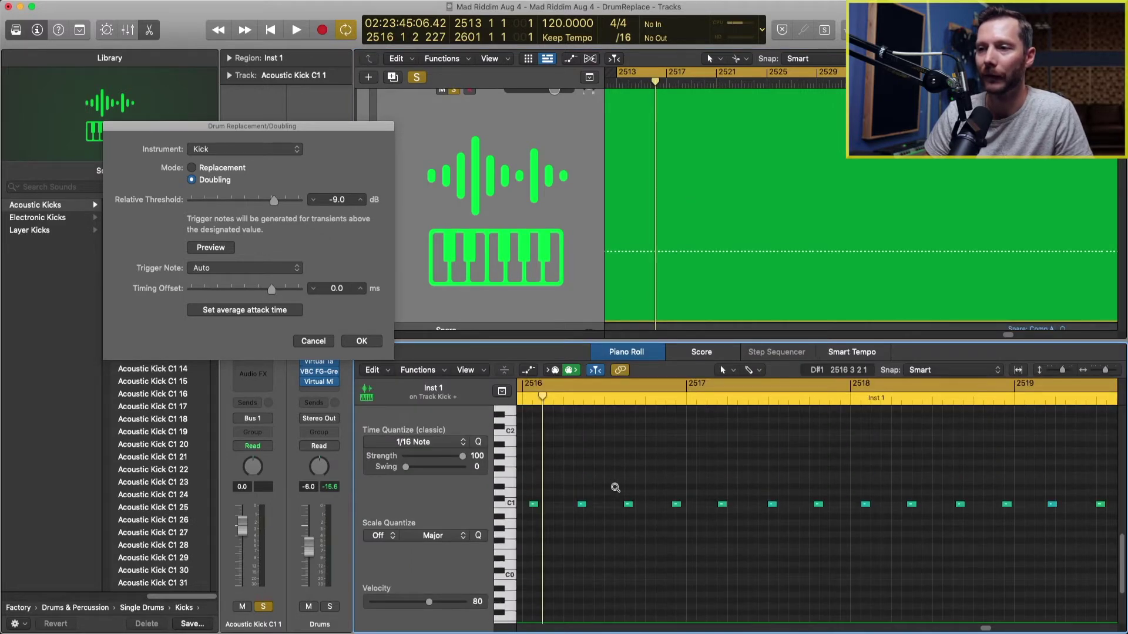
ctrl+alt+click(615, 487)
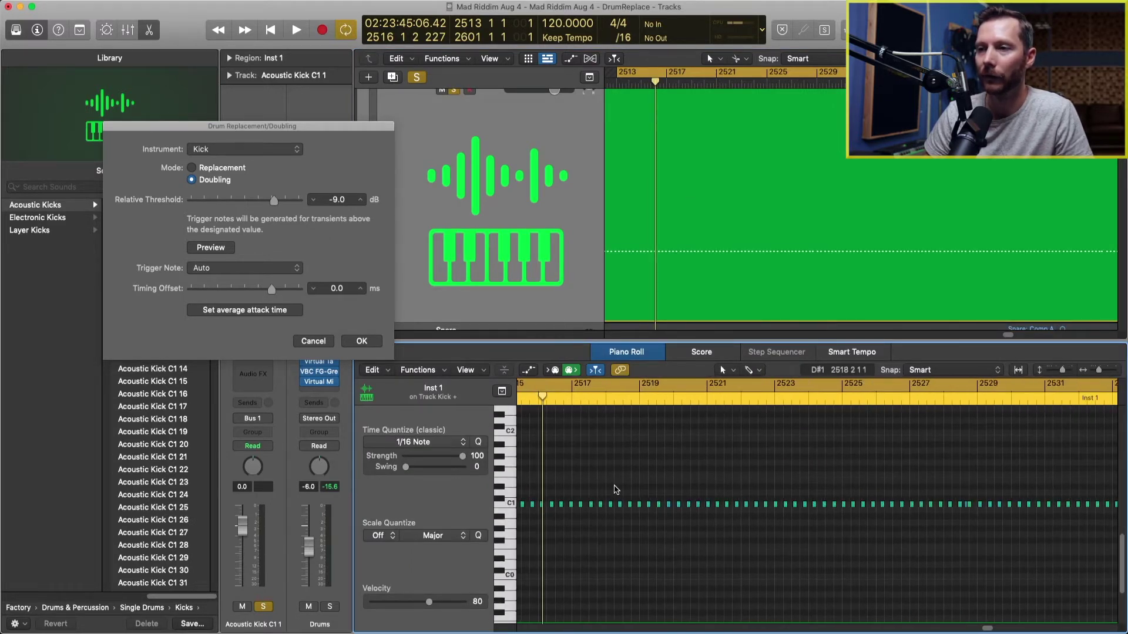
scroll(614, 489, left, 4)
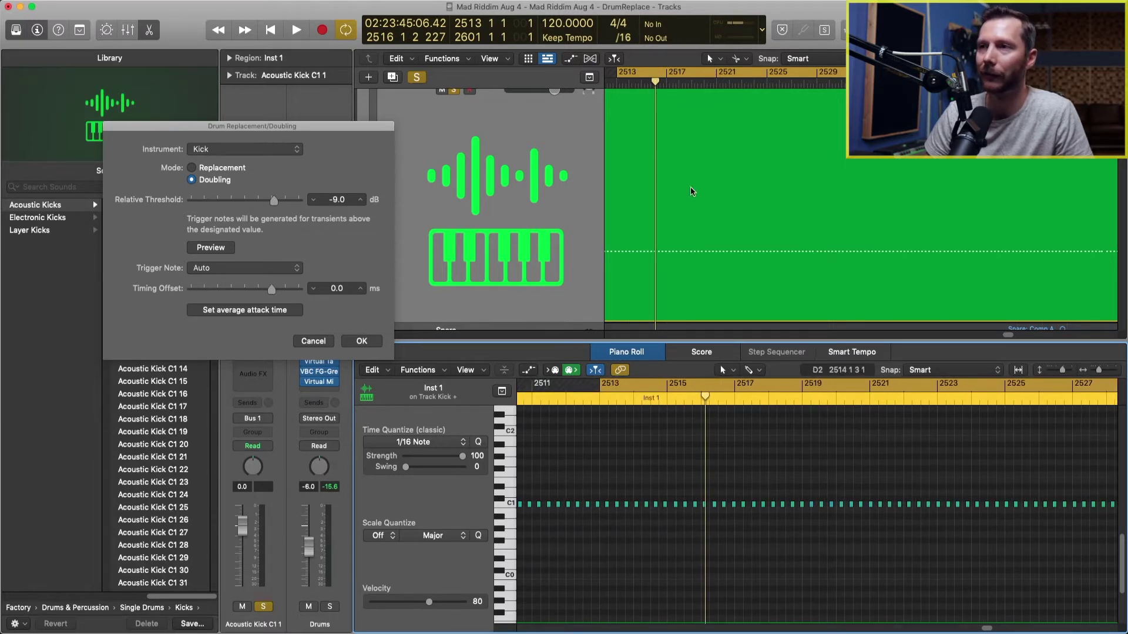
scroll(688, 164, up, 1)
scroll(688, 164, up, 5)
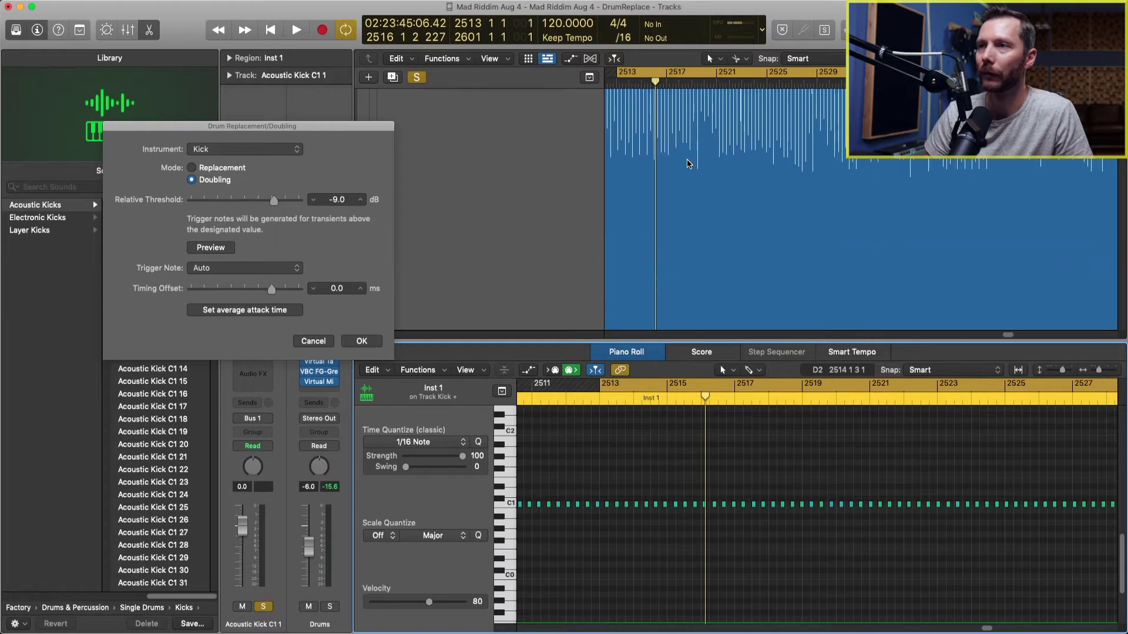
scroll(674, 167, up, 3)
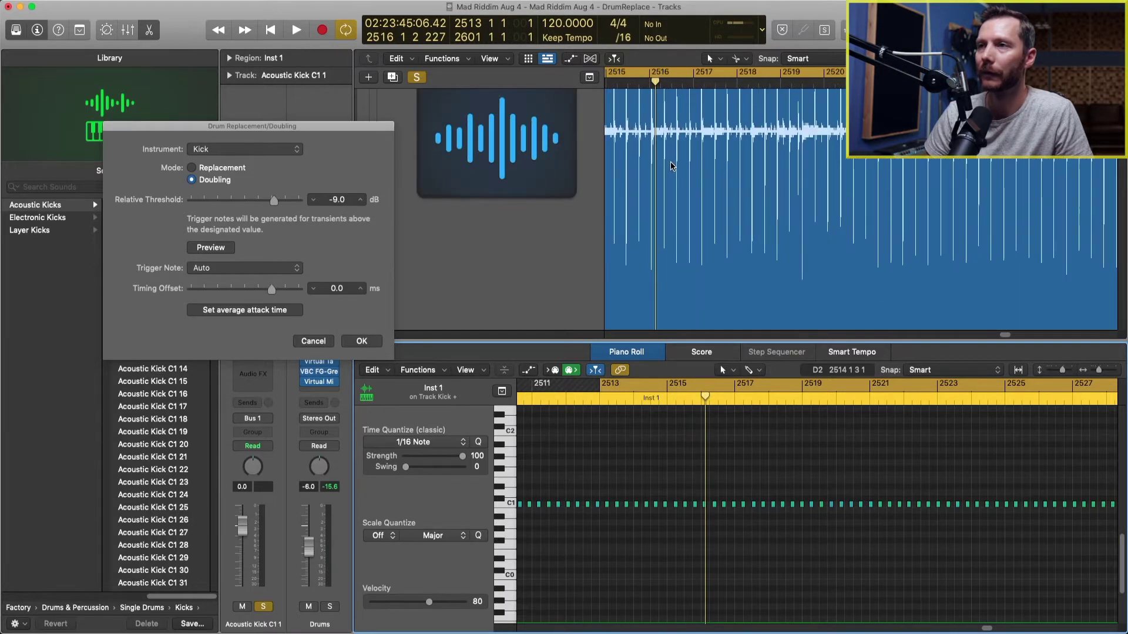
scroll(671, 166, up, 3)
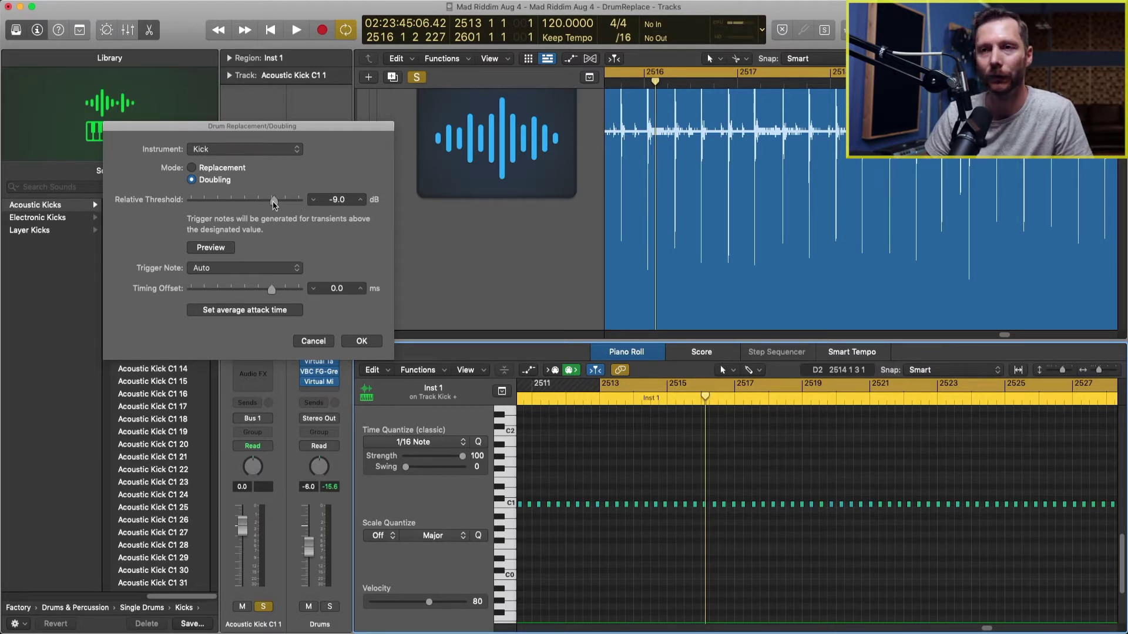
- Lower the trigger threshold, zoom on the C1 notes, and audition Kick + against the soloed Kick
drag(274, 204, 224, 205)
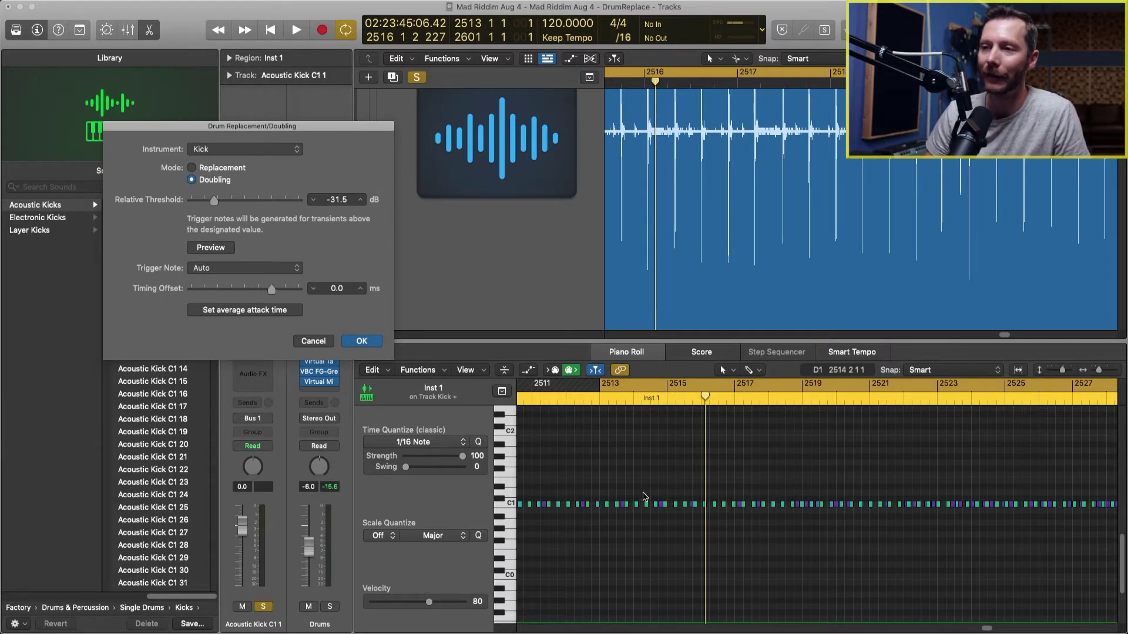
drag(602, 482, 871, 558)
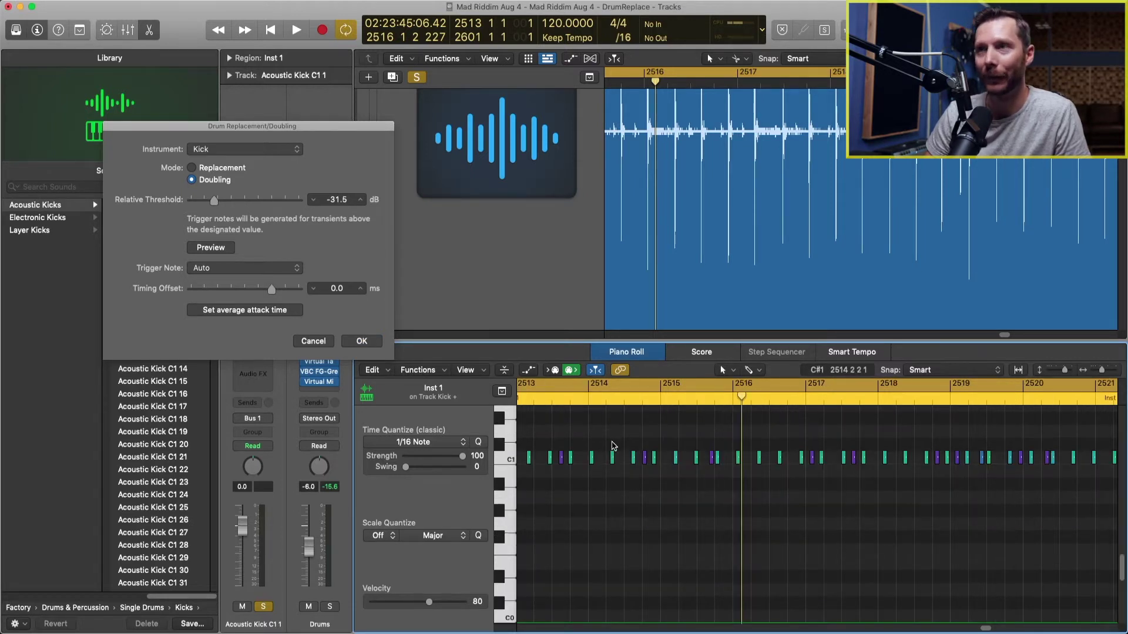
ctrl+alt+click(493, 238)
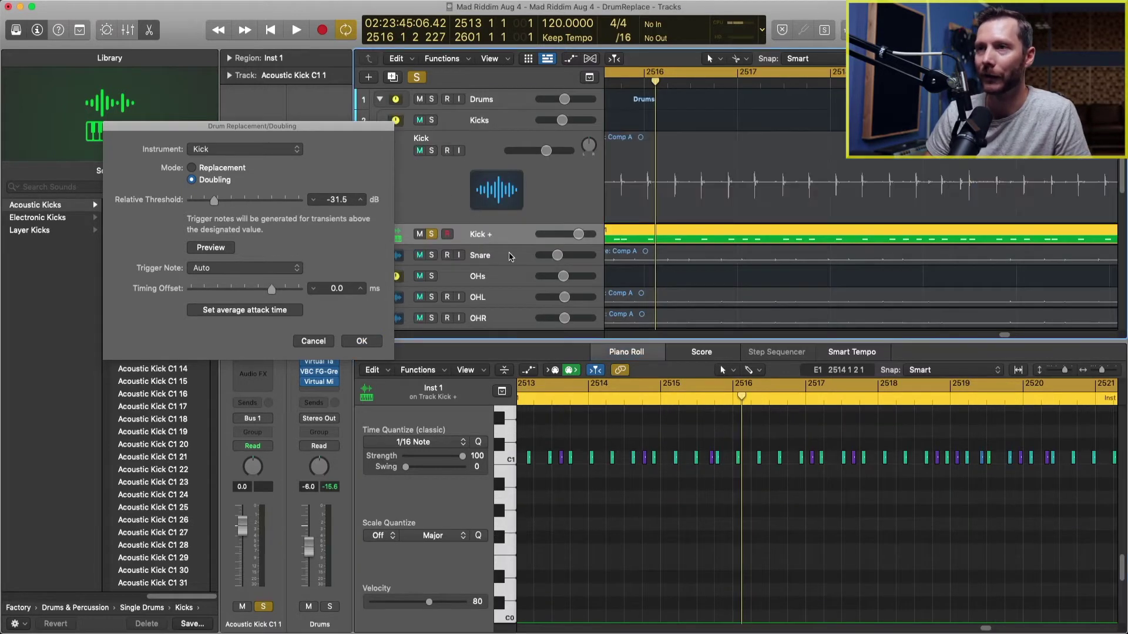
key(space)
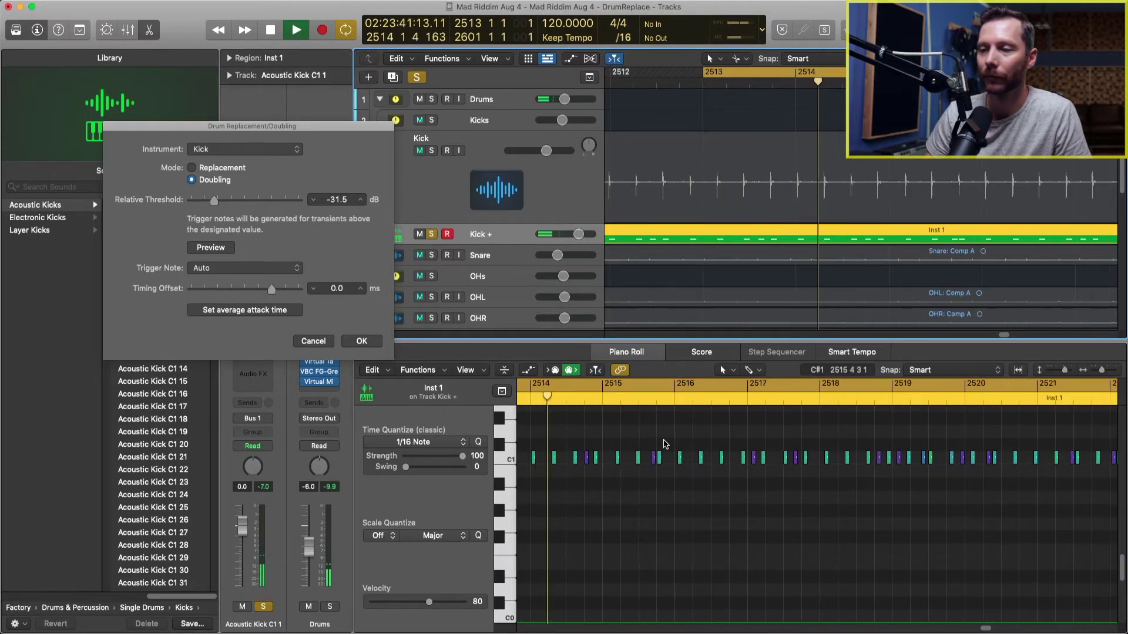
key(space)
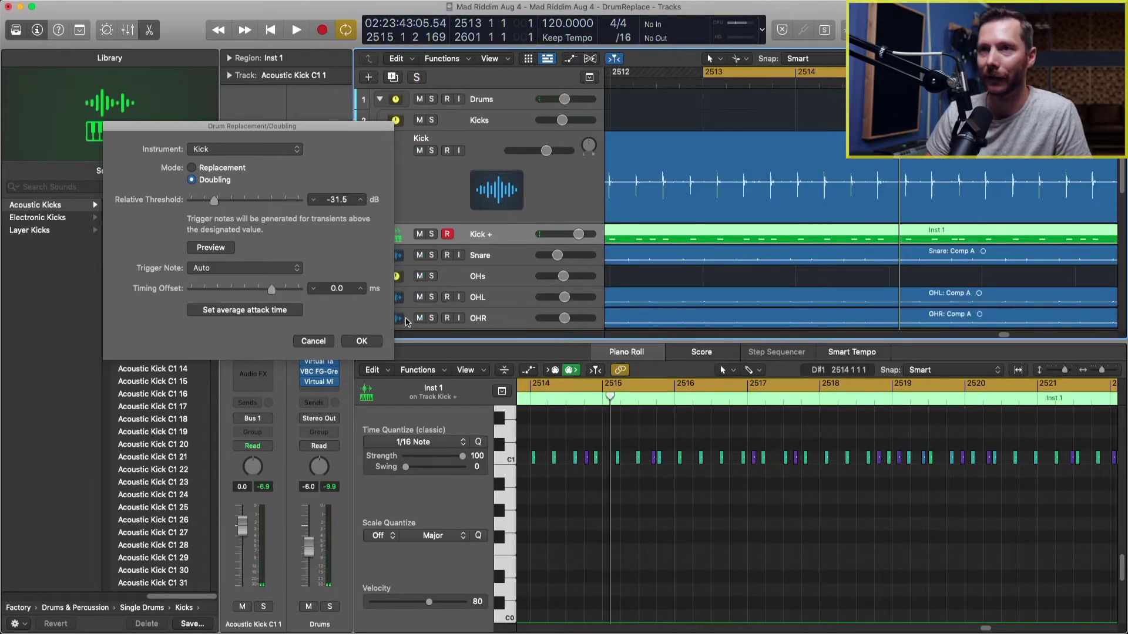
click(431, 120)
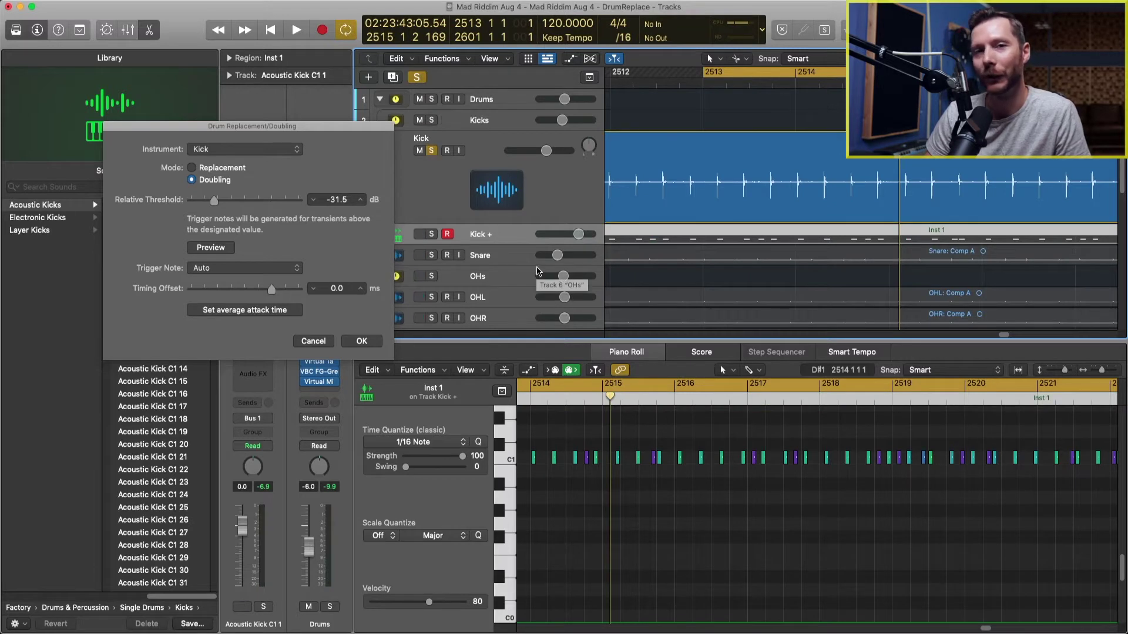
key(space)
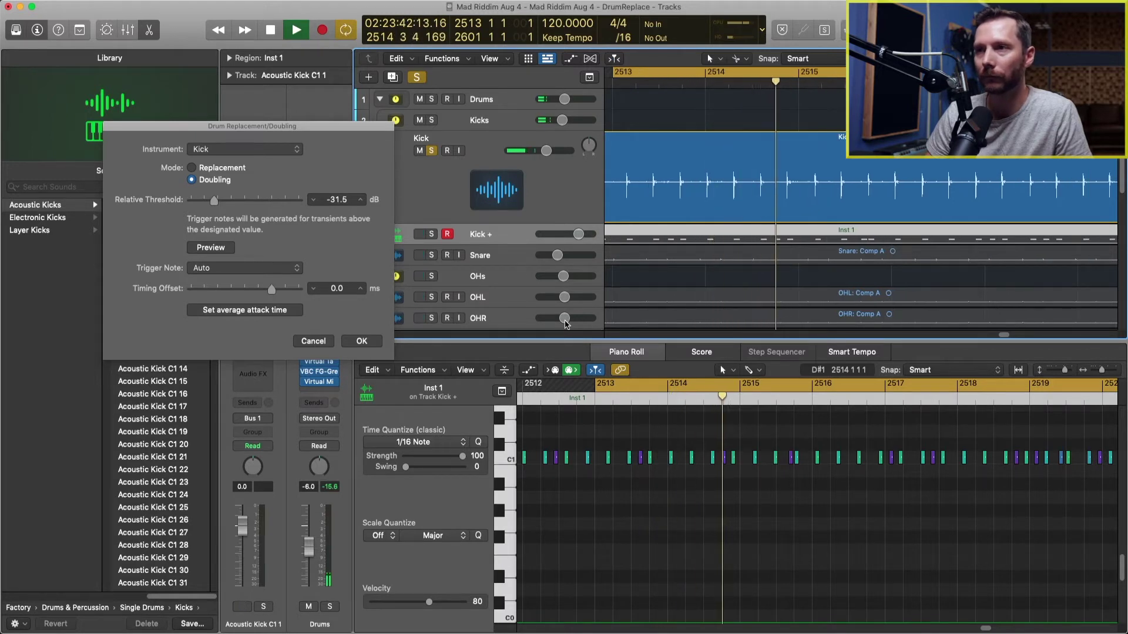
click(431, 151)
key(space)
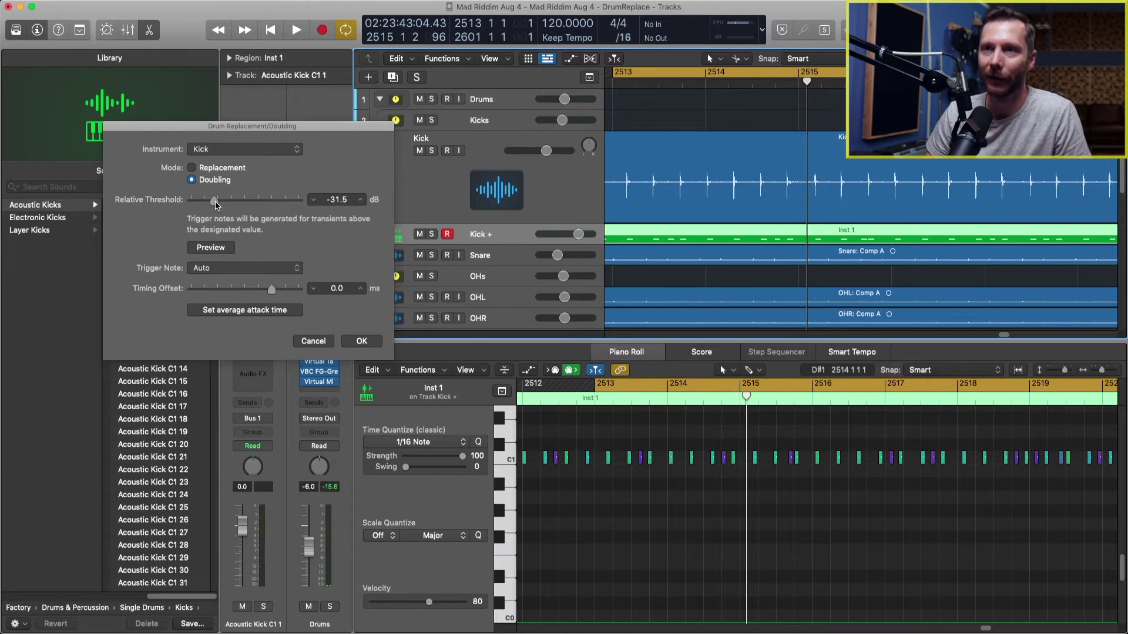
- Raise the relative threshold to -7.0 dB and zoom to review the trigger notes
drag(216, 204, 219, 206)
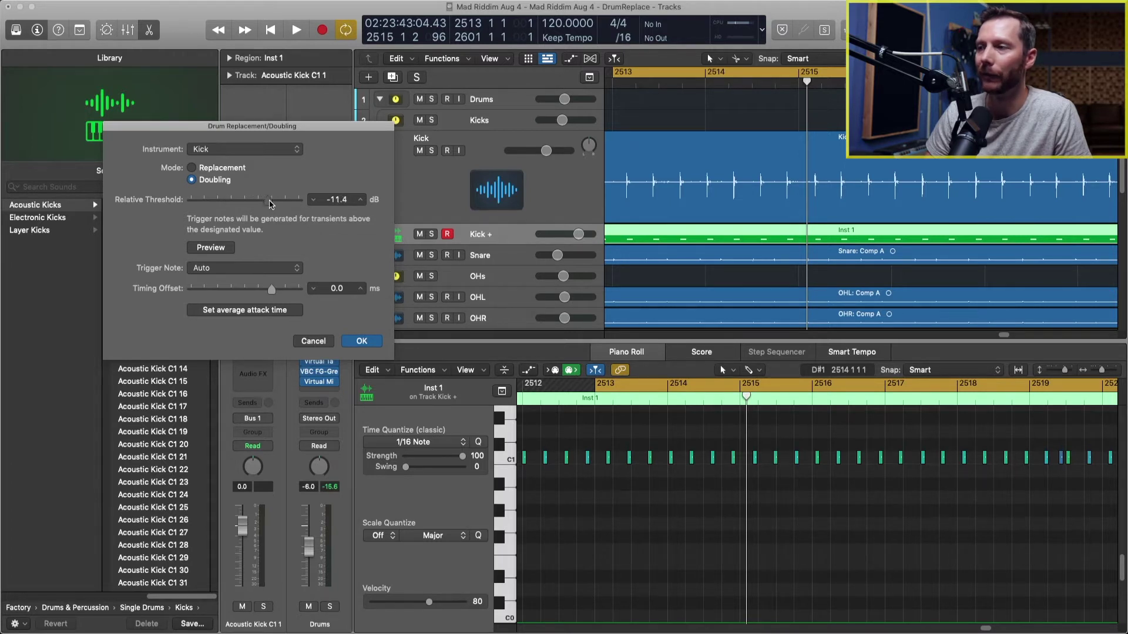
drag(271, 204, 283, 205)
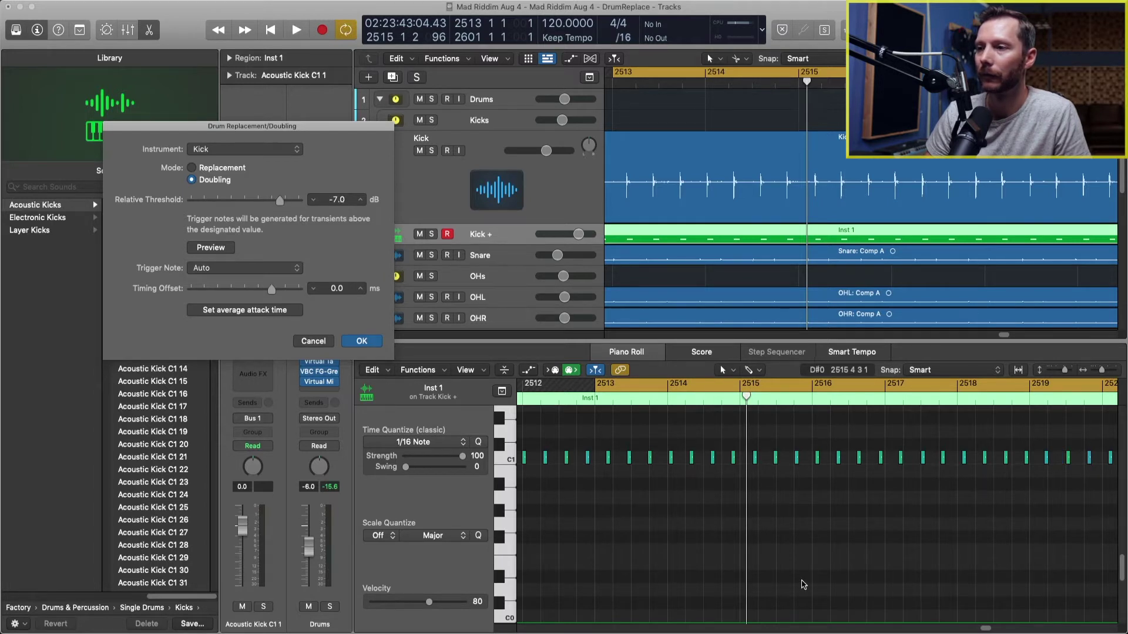
scroll(811, 584, right, 8)
scroll(811, 584, right, 20)
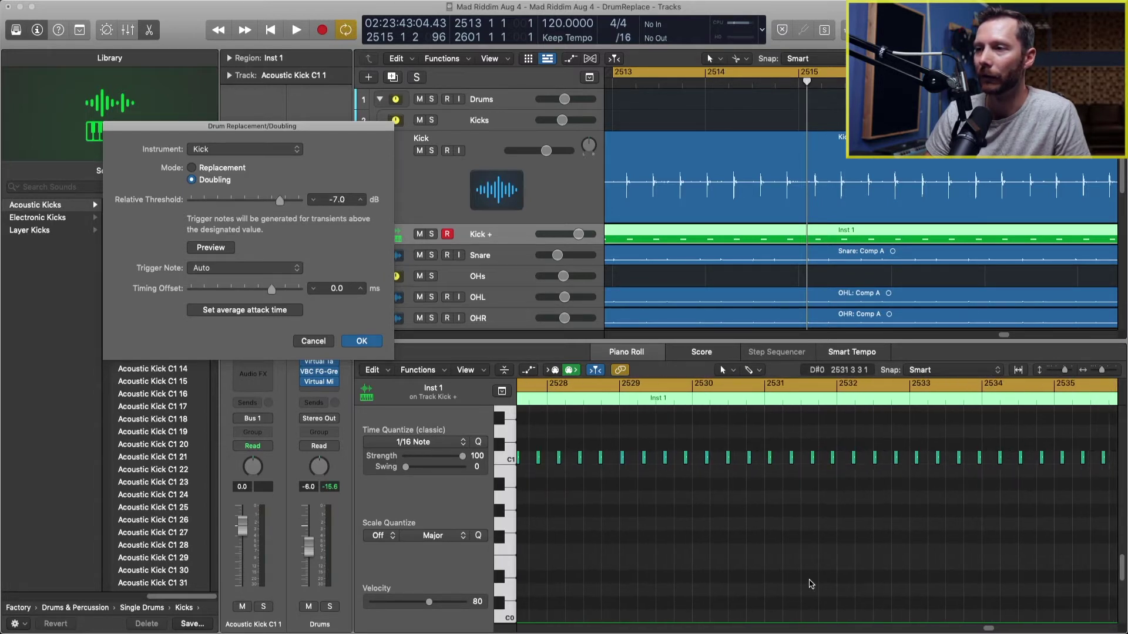
scroll(812, 584, right, 20)
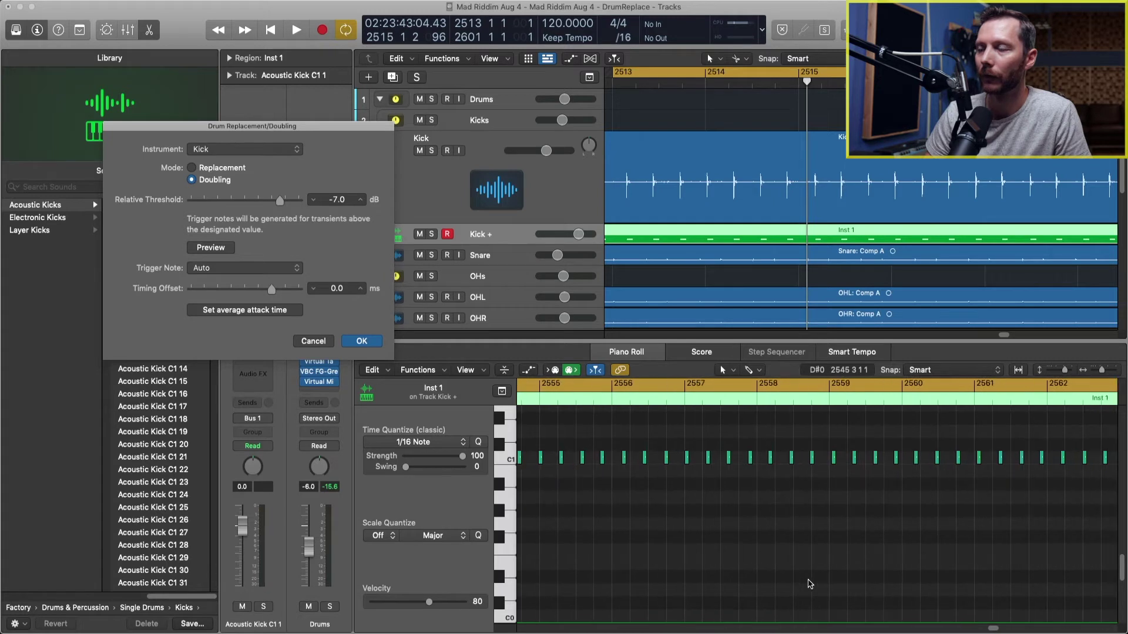
scroll(810, 584, right, 5)
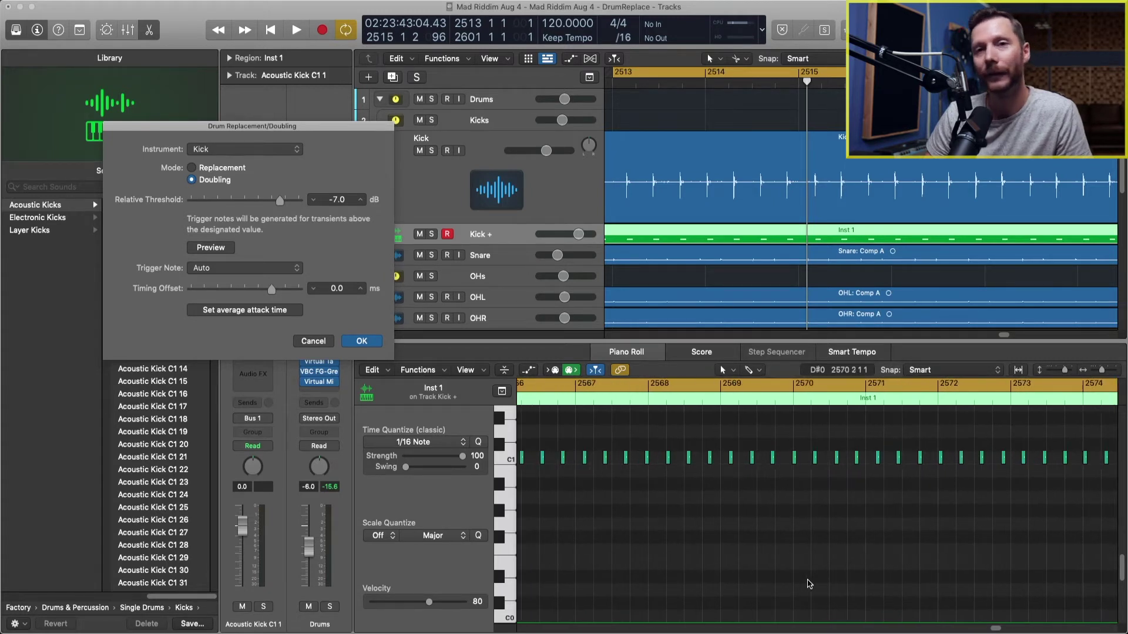
scroll(681, 536, left, 3)
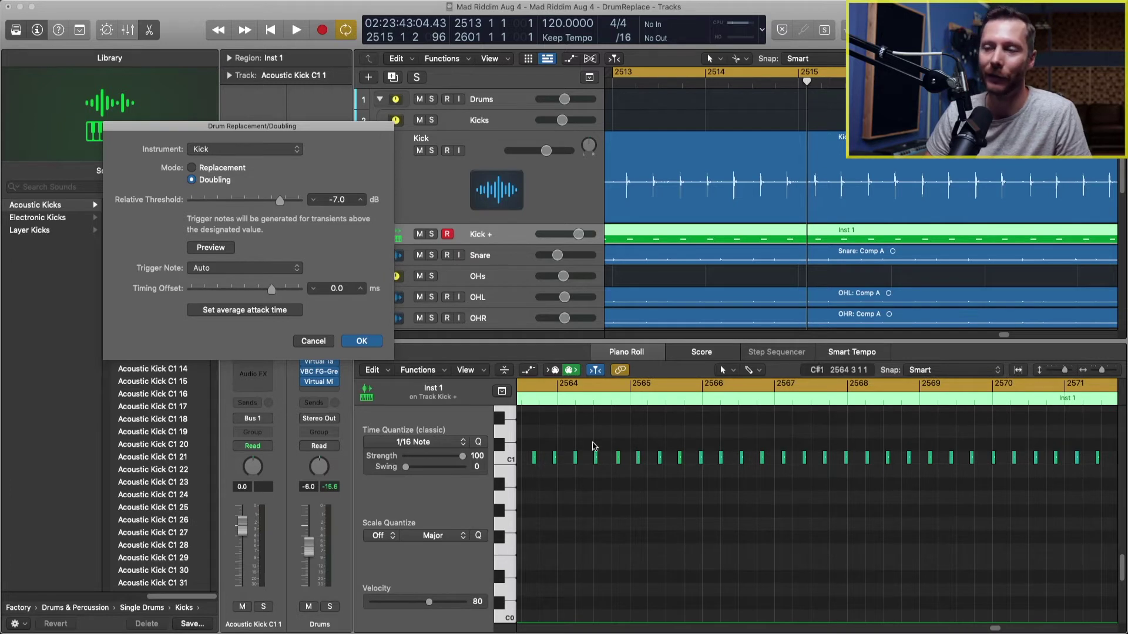
ctrl+alt+click(652, 500)
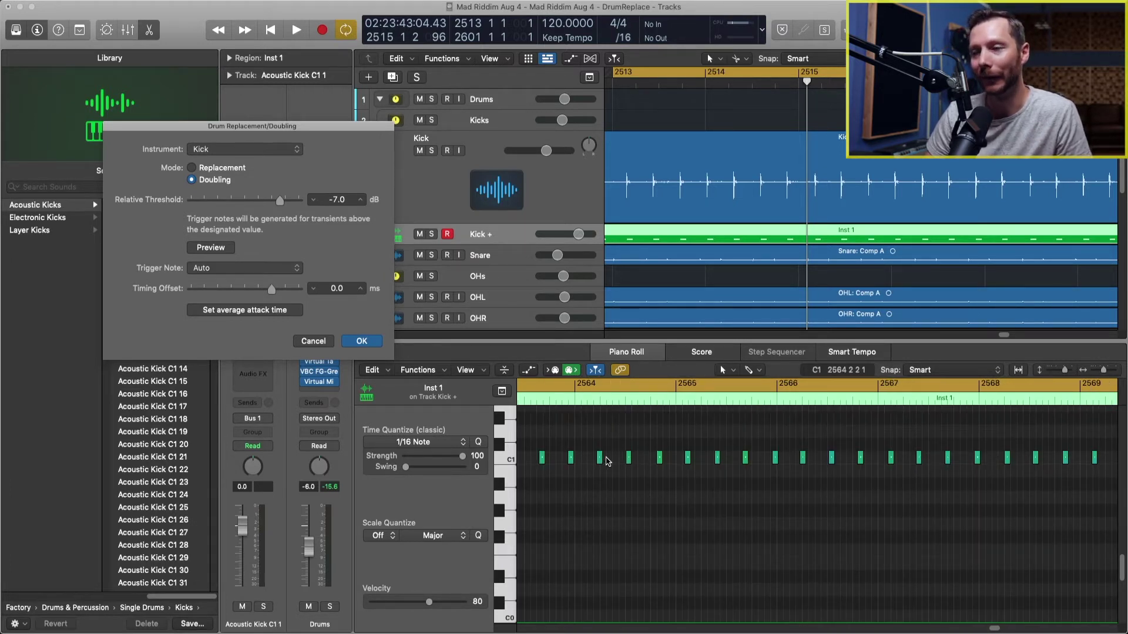
ctrl+alt+click(621, 473)
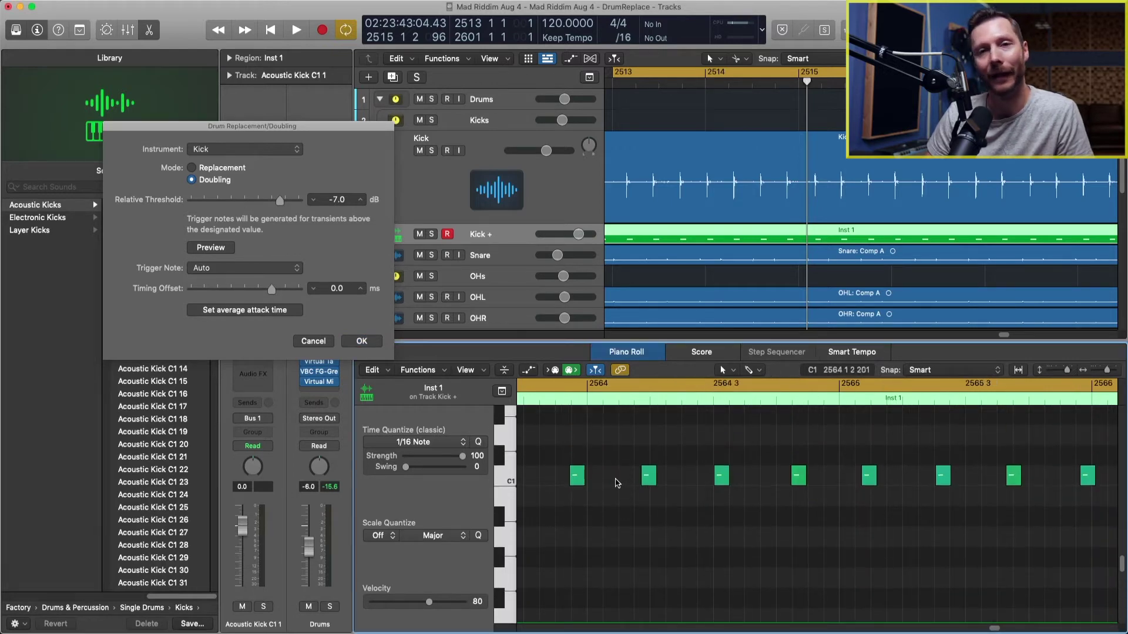
key(z)
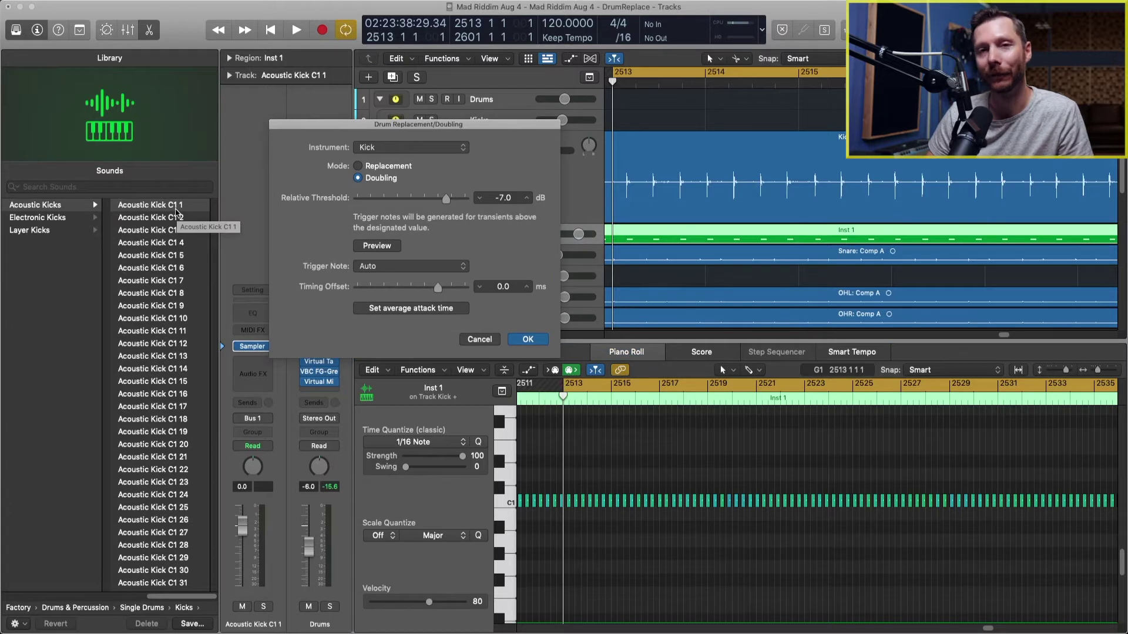
- Solo Kick + and audition the Acoustic Kick C1 2, 3, 4, 5 and 20 samples during playback
drag(350, 125, 302, 276)
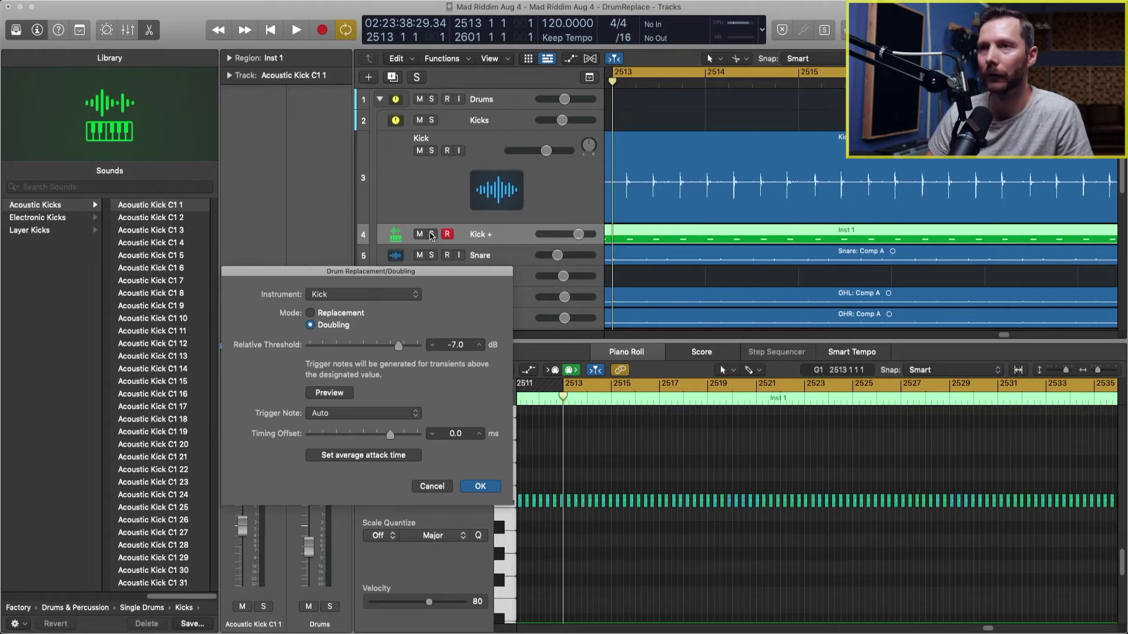
click(431, 234)
click(169, 218)
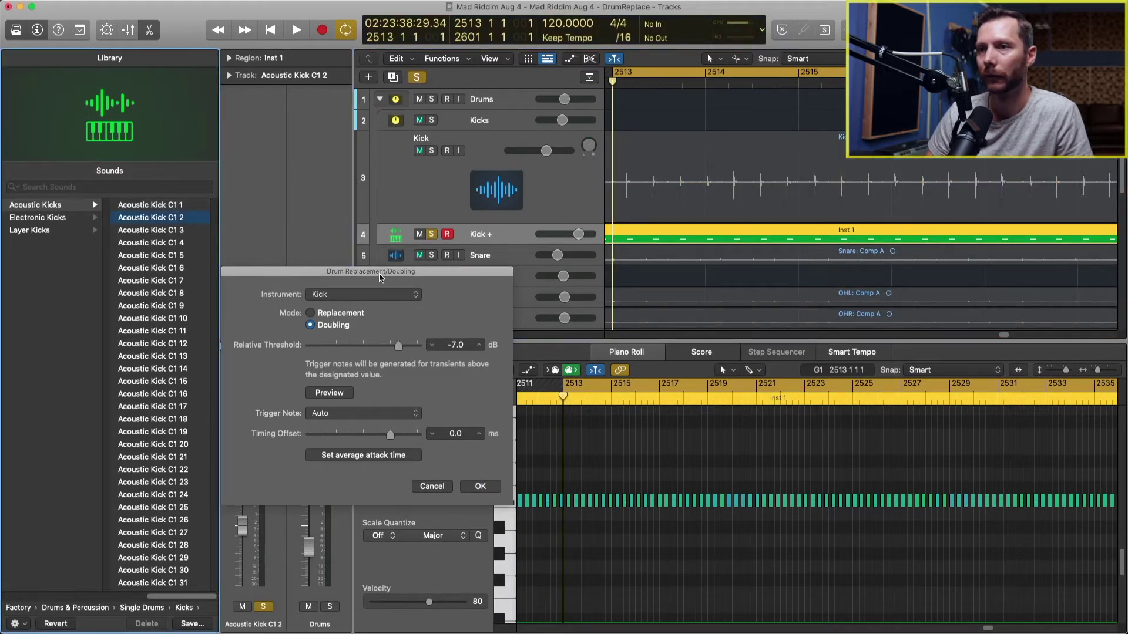
key(space)
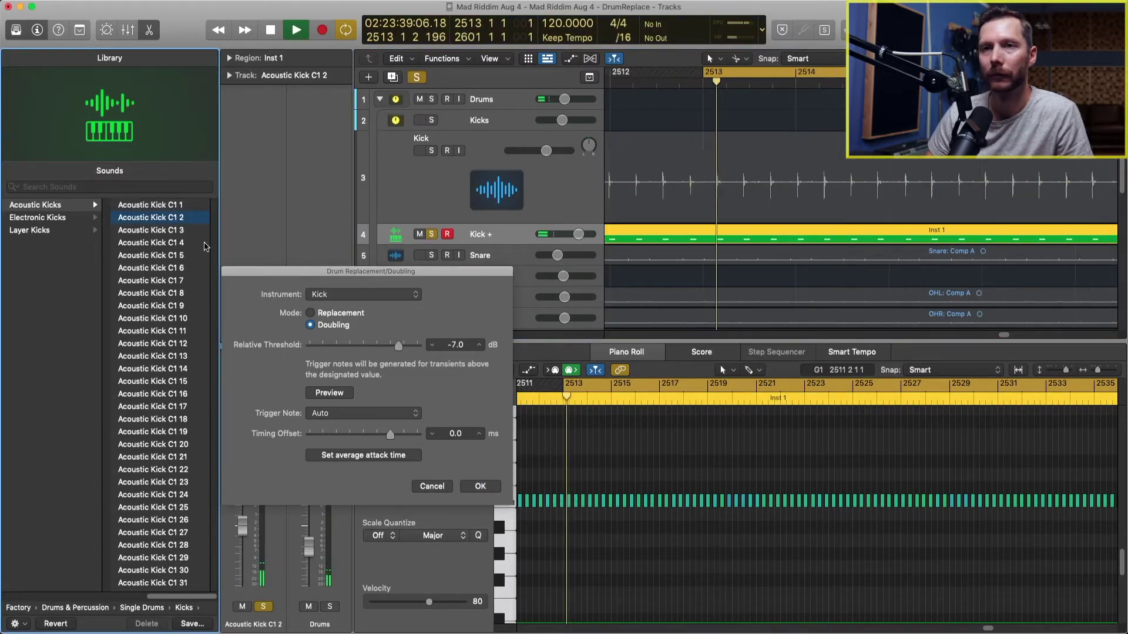
click(167, 229)
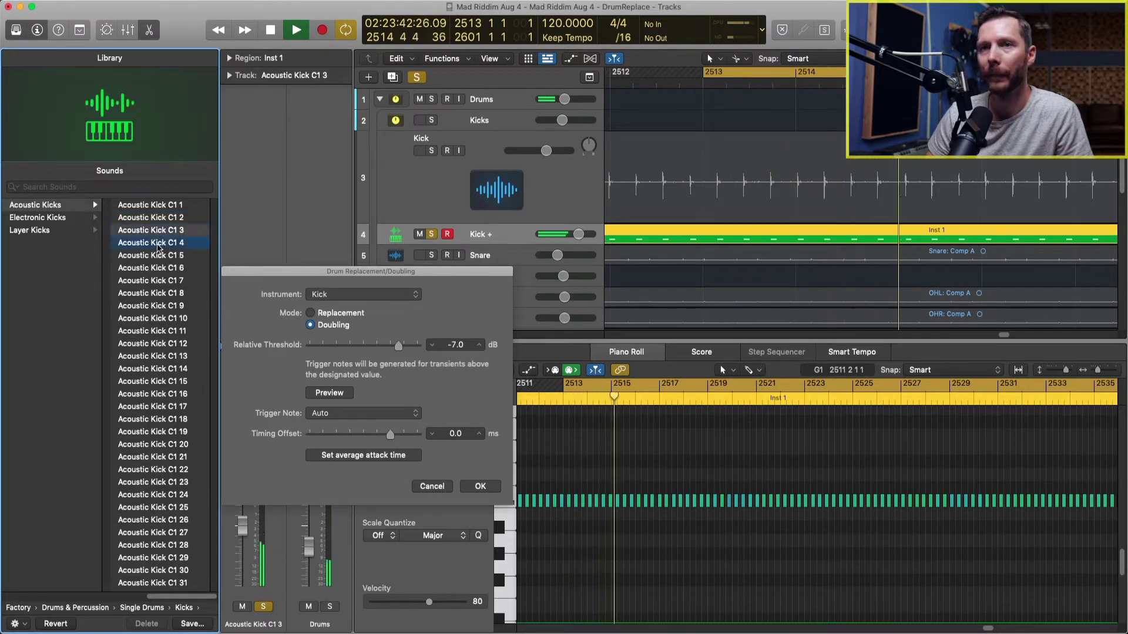
click(158, 248)
click(158, 258)
click(154, 444)
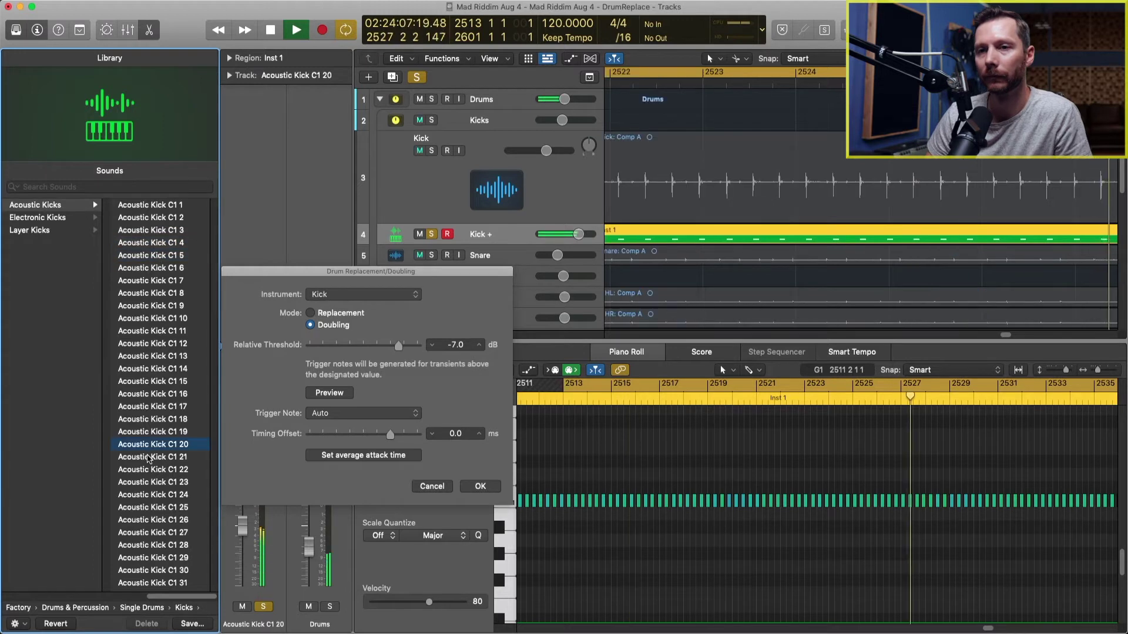
- Solo the original Kick alongside to compare, then unsolo it and stop playback
click(431, 151)
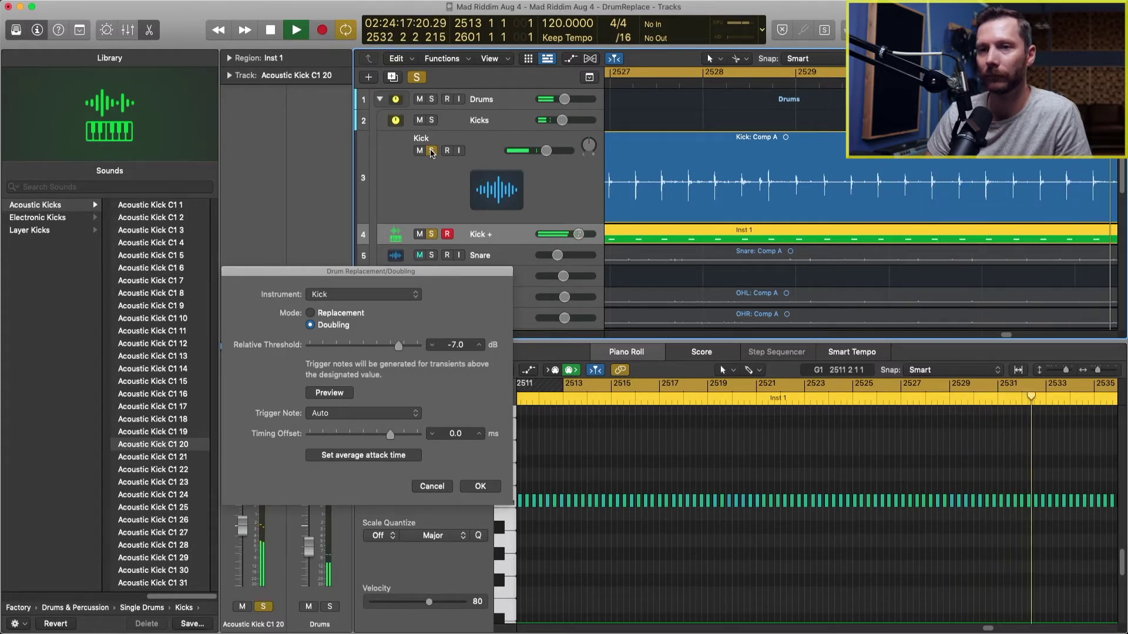
click(431, 152)
key(space)
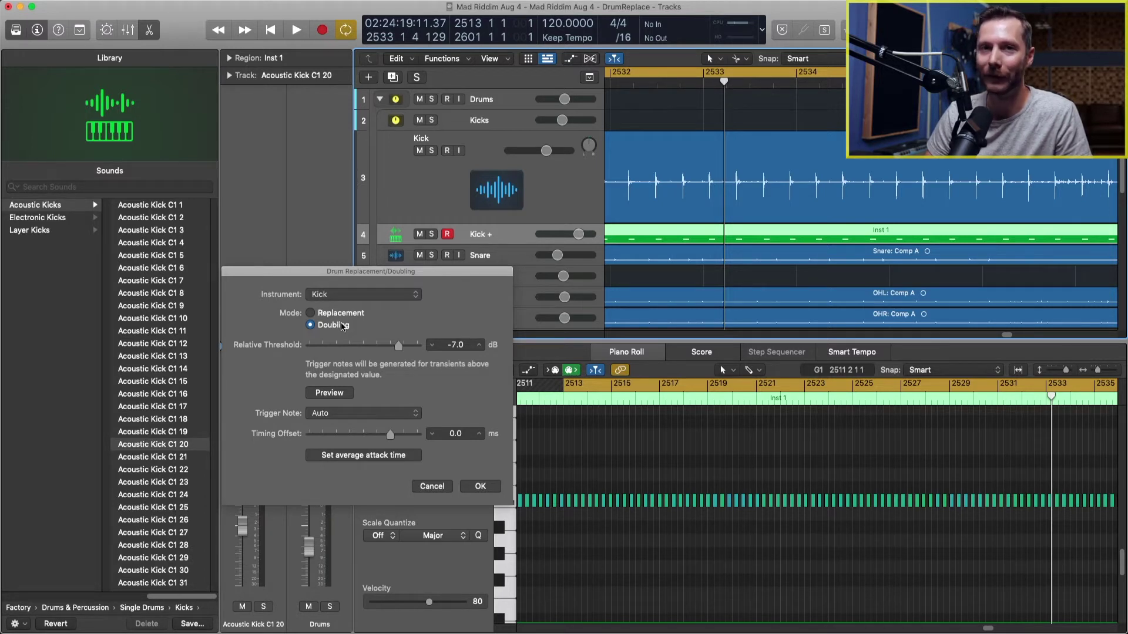
- Confirm the kick doubling, hide the Library and Piano Roll, and fit the tracks in view
click(482, 487)
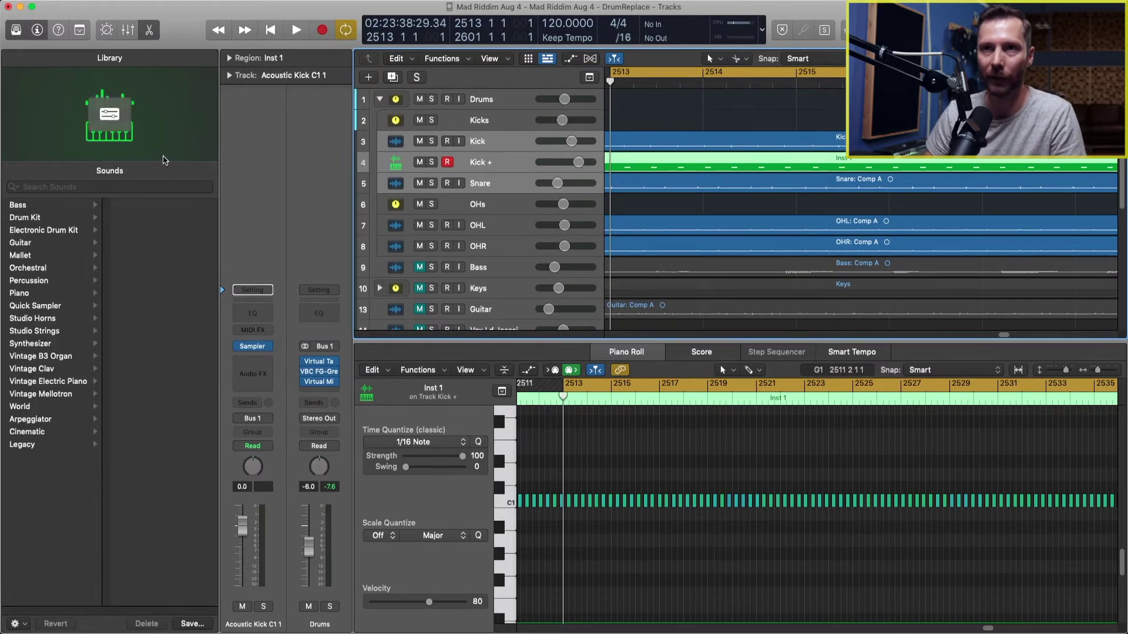
key(y)
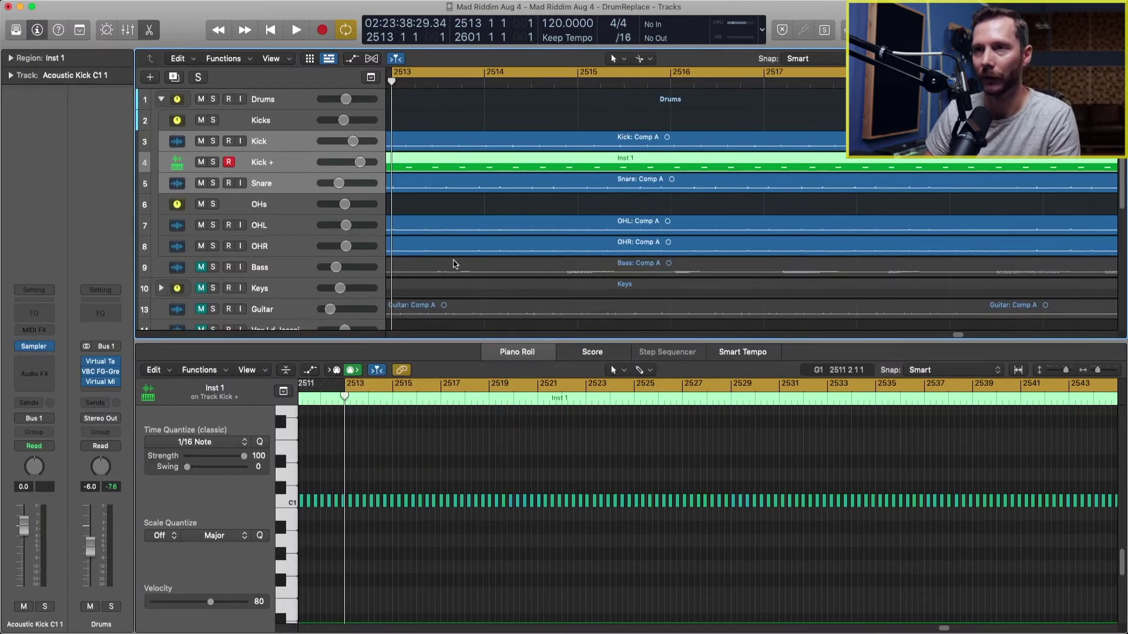
key(p)
key(z)
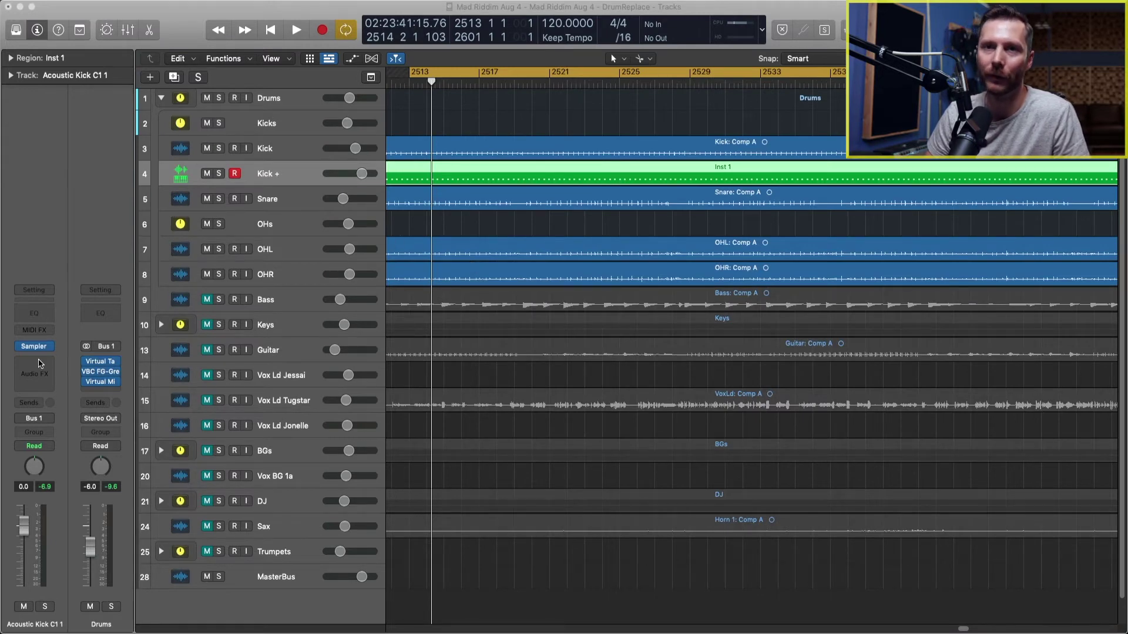
- Load the Factory Acoustic Kicks > Acoustic Kick C1 20 preset into the Kick + Sampler
click(34, 347)
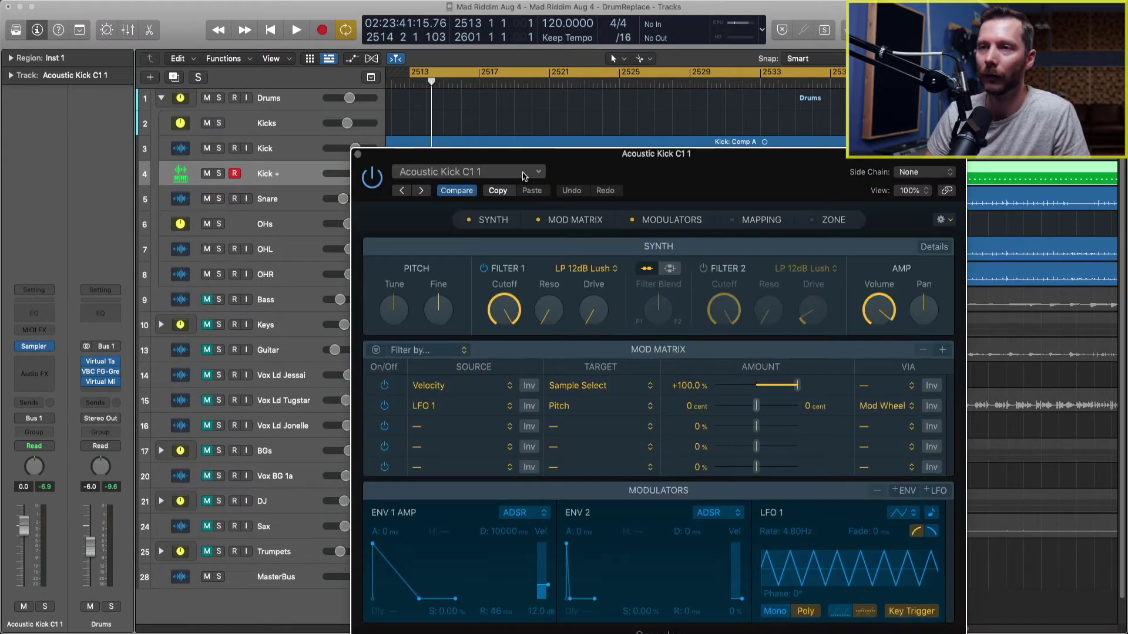
click(522, 172)
mouse_move(516, 447)
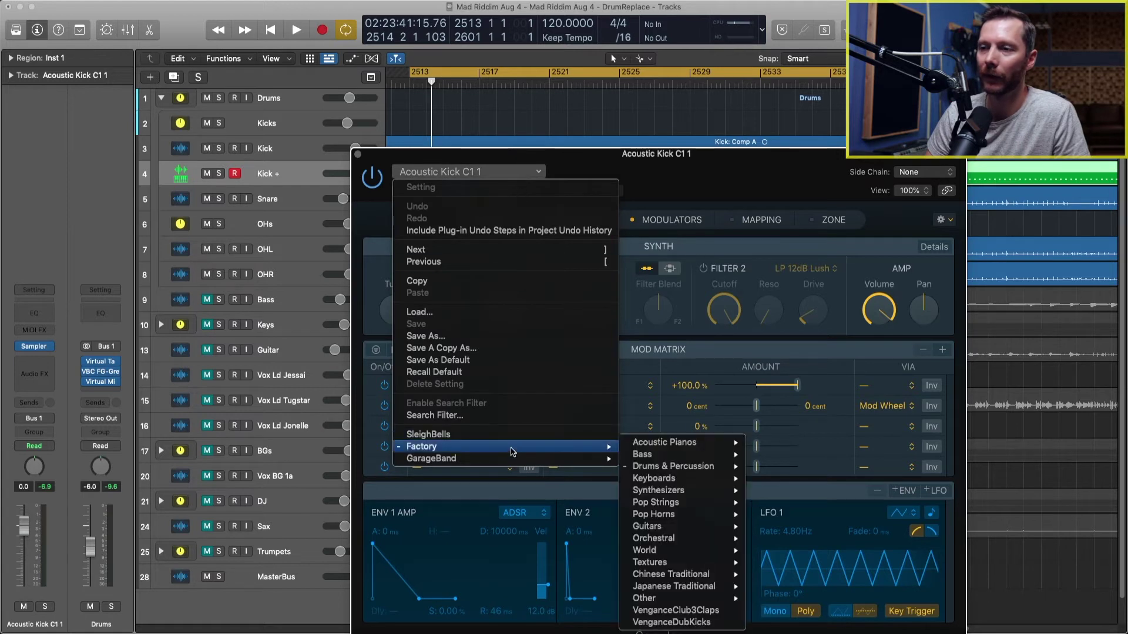
mouse_move(692, 460)
mouse_move(803, 498)
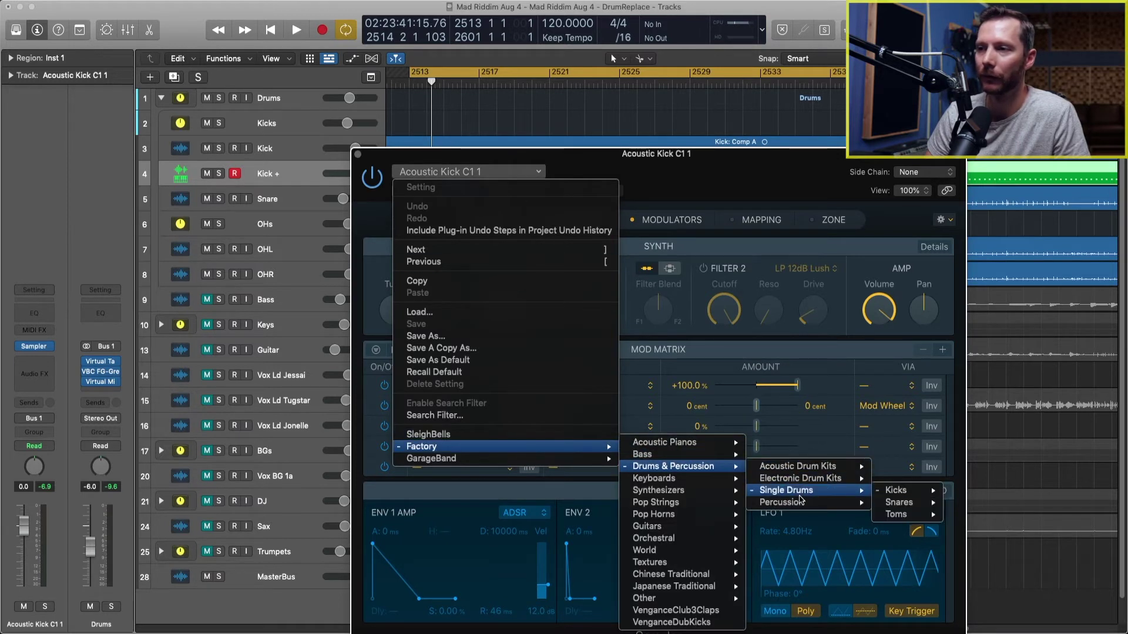
mouse_move(914, 496)
mouse_move(975, 494)
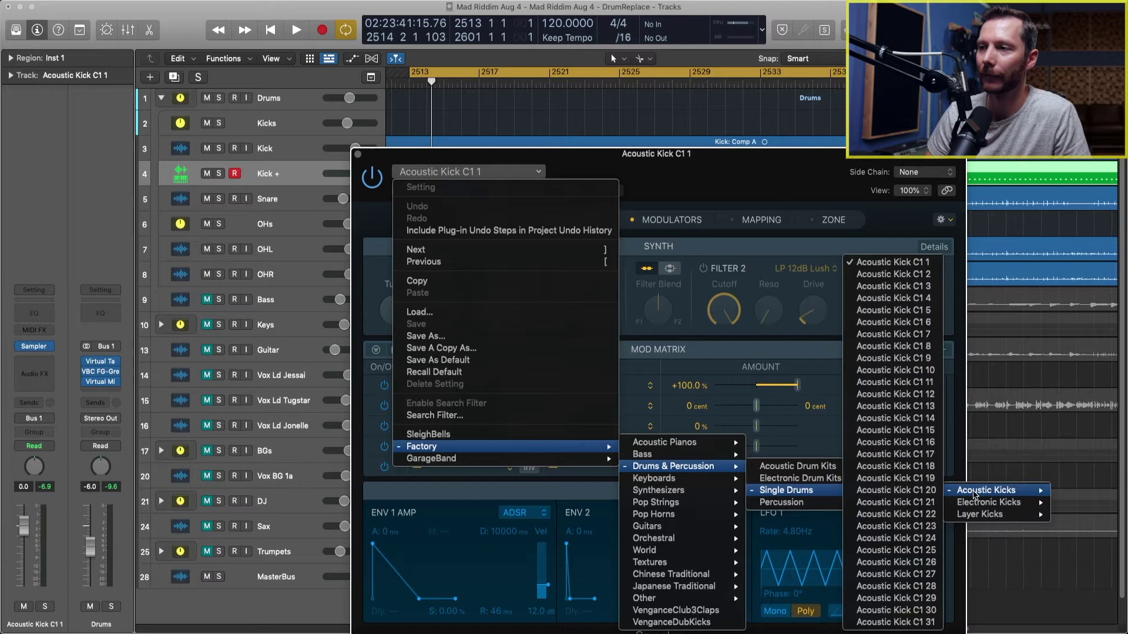
click(899, 491)
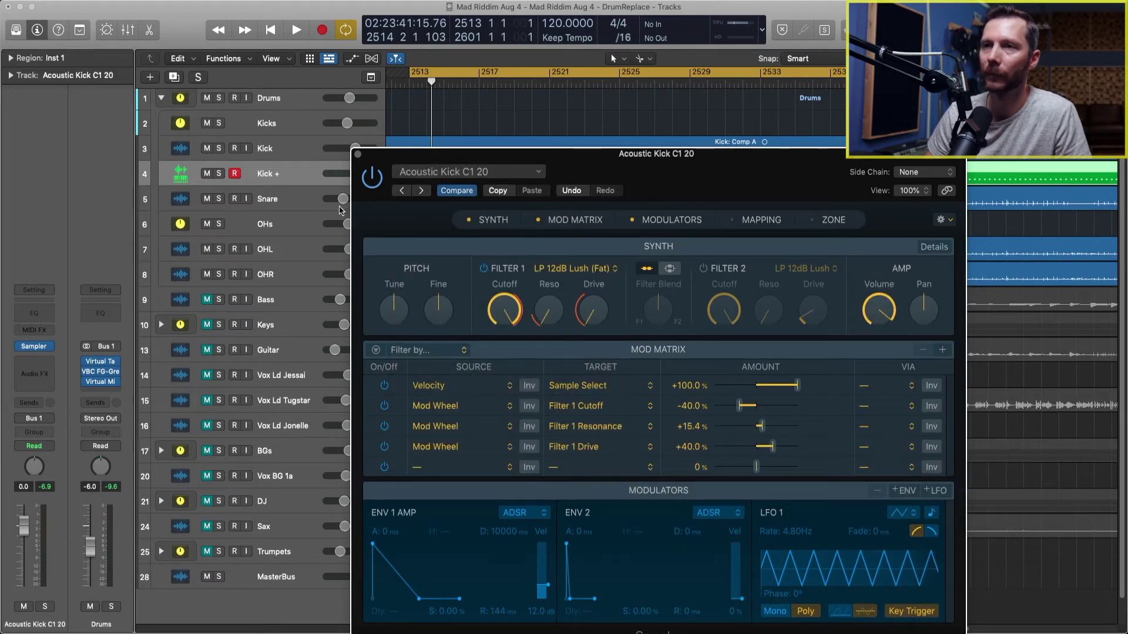
click(359, 158)
- Zoom out horizontally and shrink track heights until all tracks fit, then select the Drums folder track
key(z)
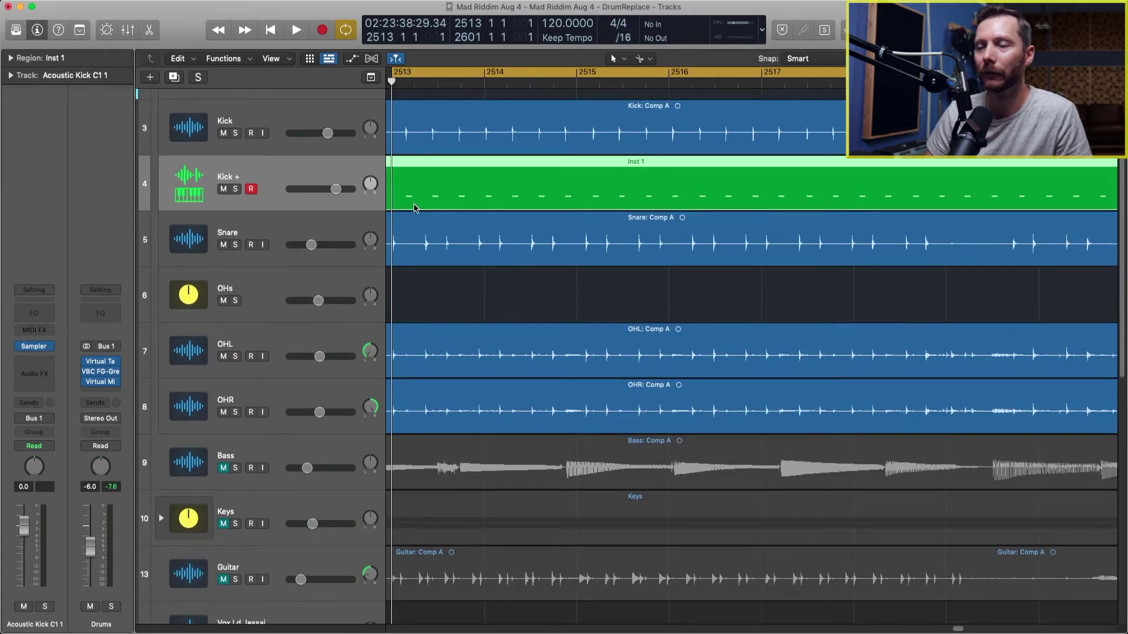
key(super+Left)
key(super+Left)
key(super+Left)
key(super+Left)
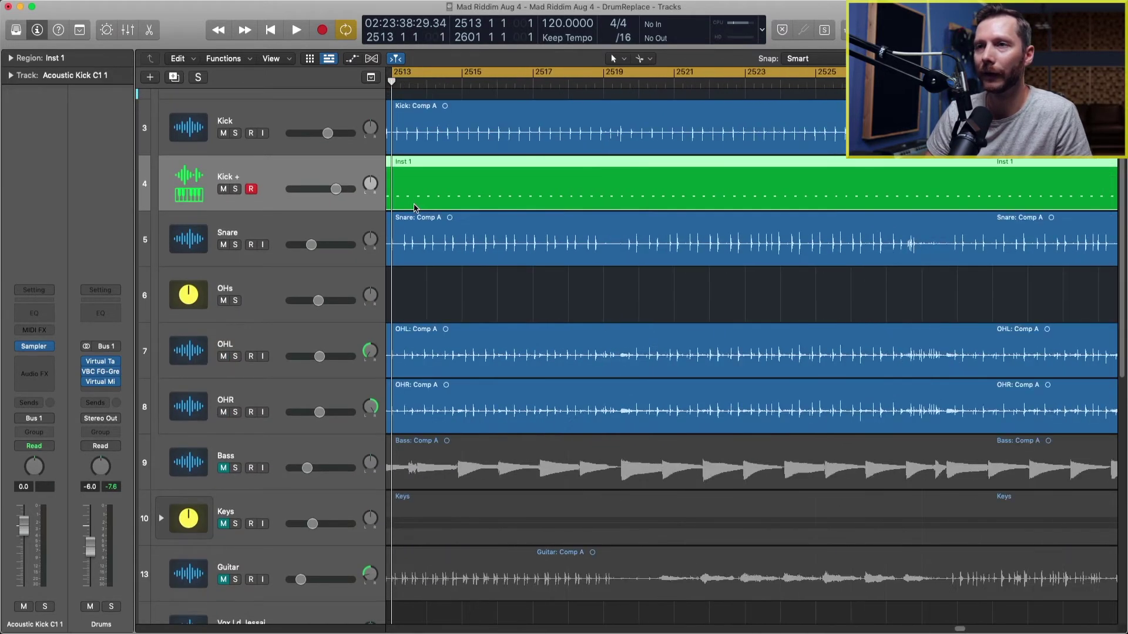
key(super+Up)
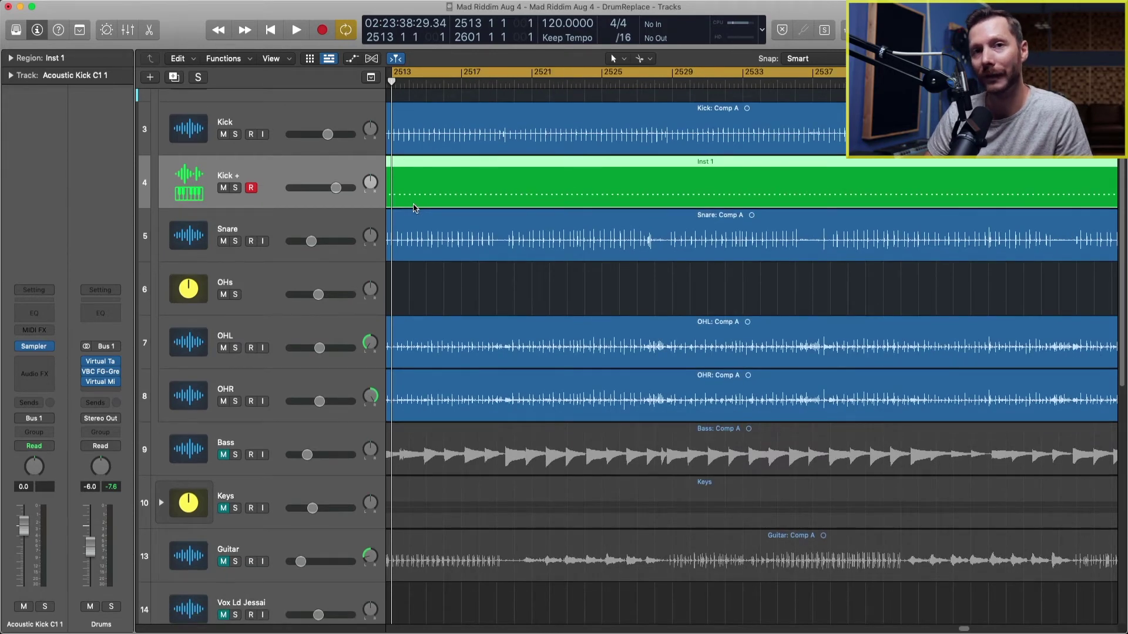
key(super+Up)
key(super+Up)
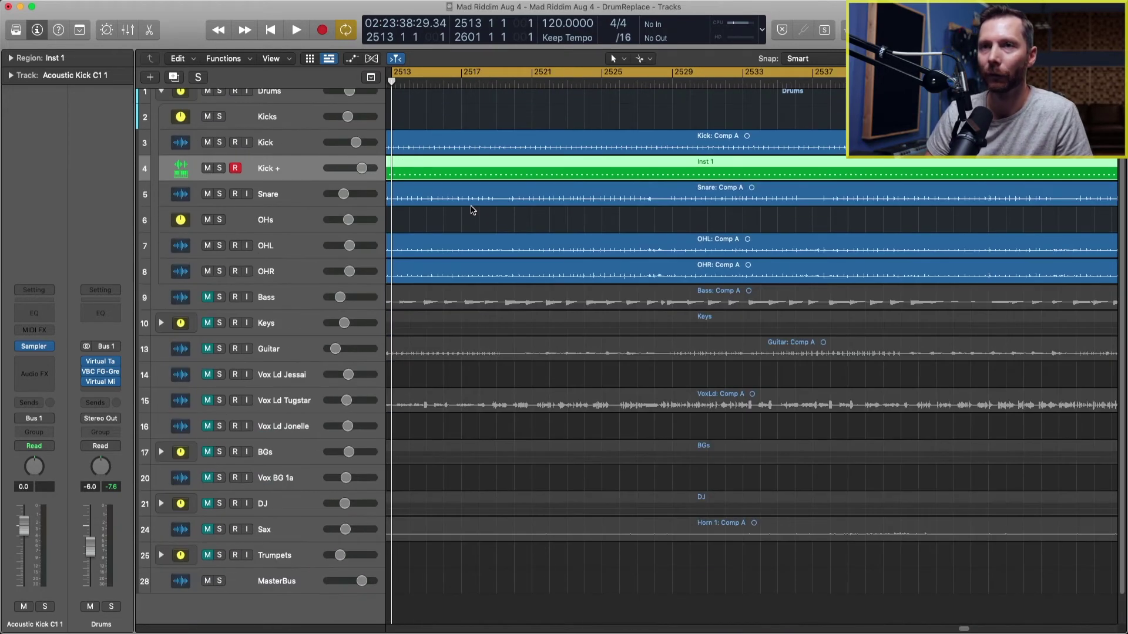
key(super+Up)
click(282, 97)
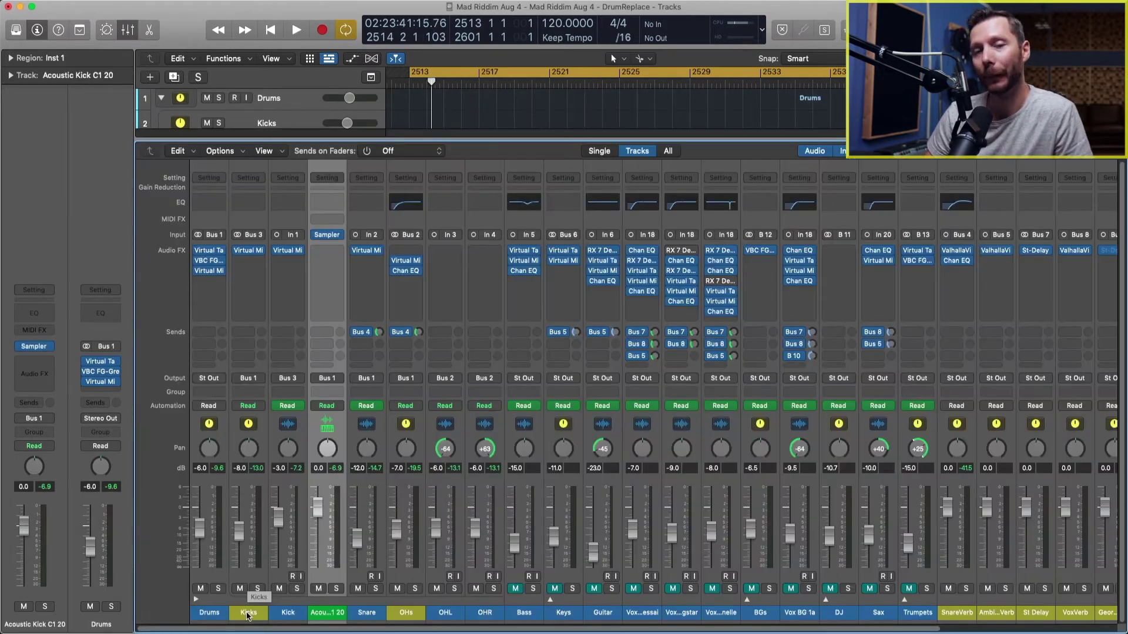
- Inspect the Kick, Kicks bus and Drums bus channel strips in the Mixer
click(248, 613)
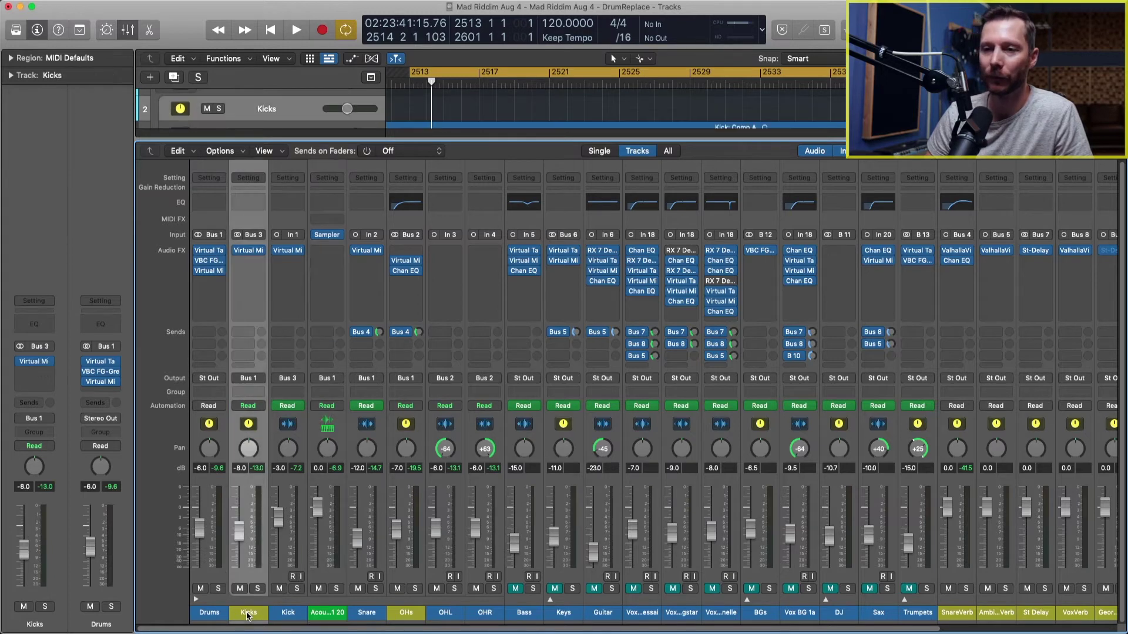
click(288, 613)
shift+click(329, 613)
click(301, 617)
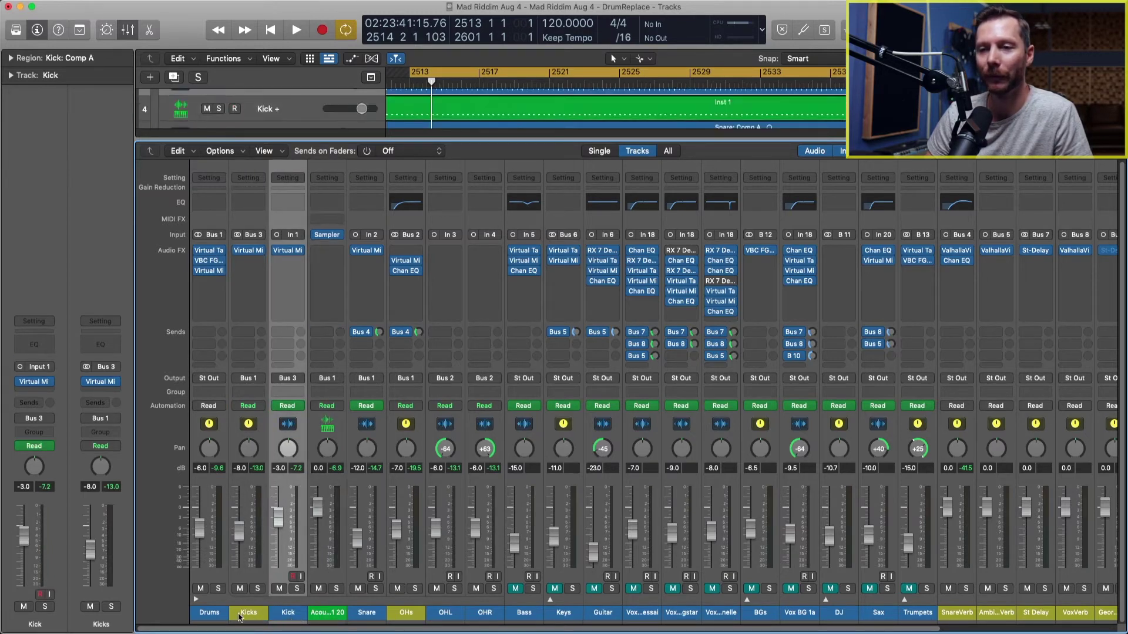
click(246, 446)
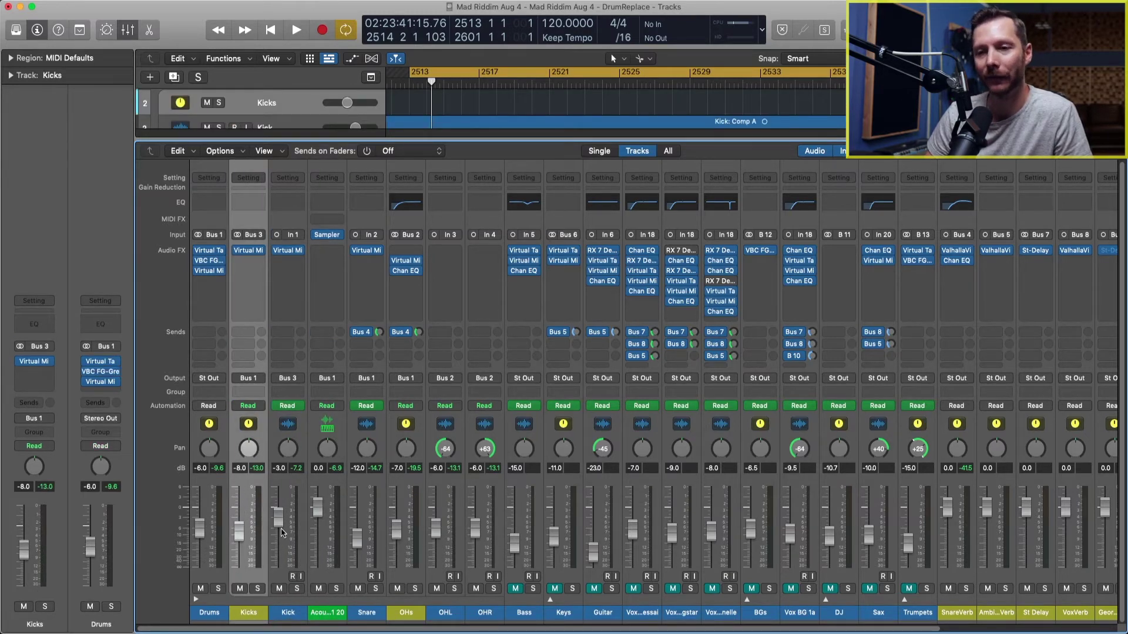
click(288, 613)
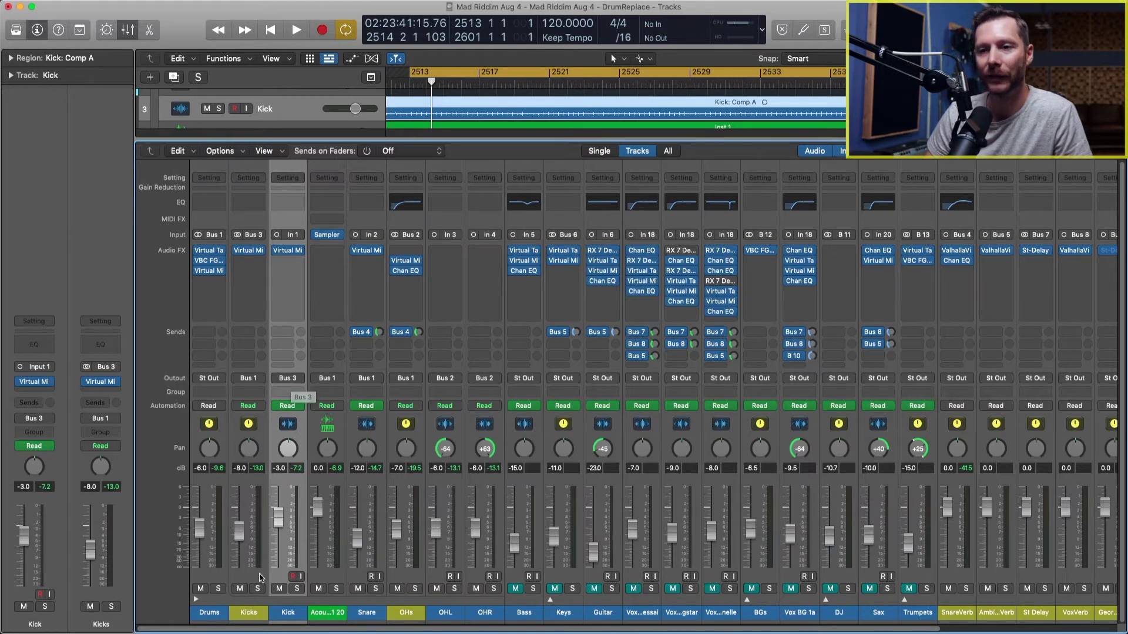
click(249, 614)
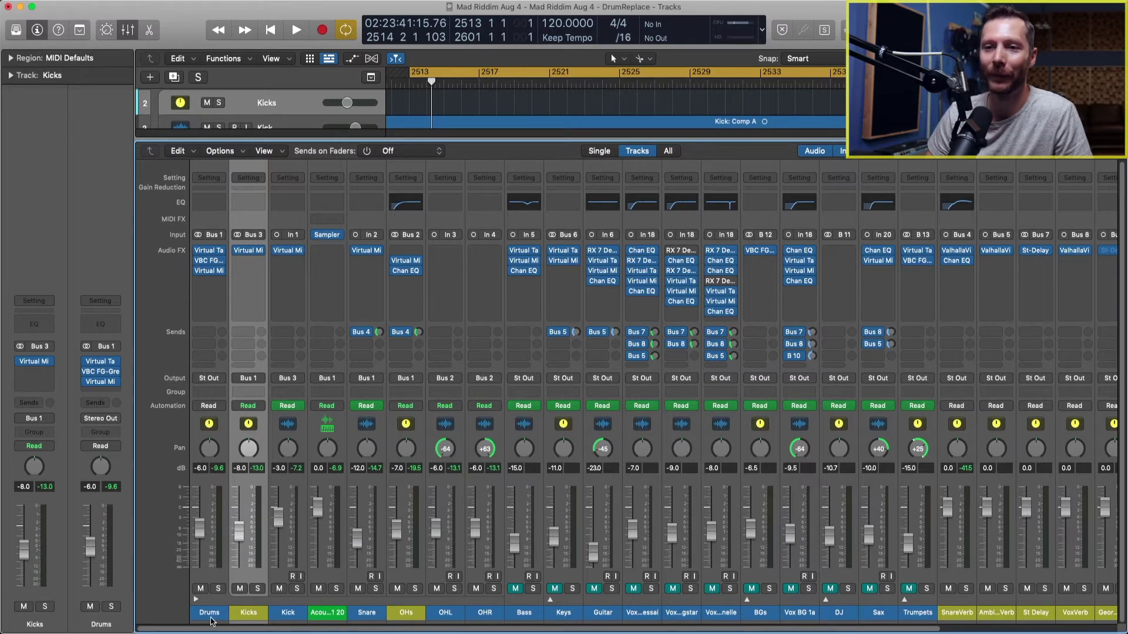
click(206, 198)
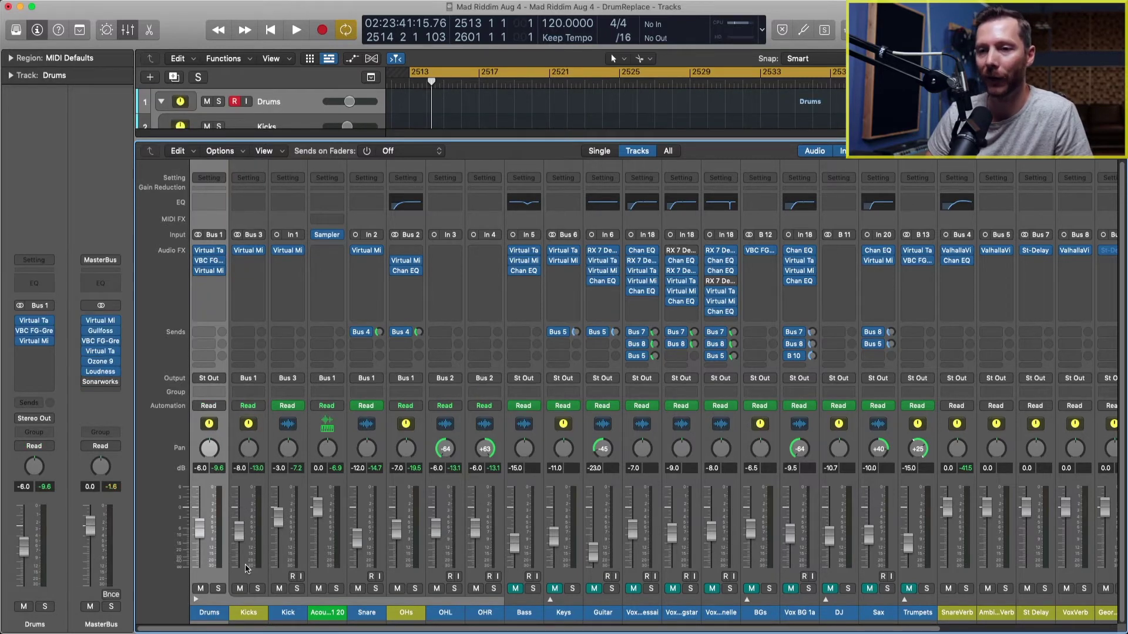
- Route the Acoustic Kick C1 20 sampler channel's output to Bus 3 → Kicks
click(336, 614)
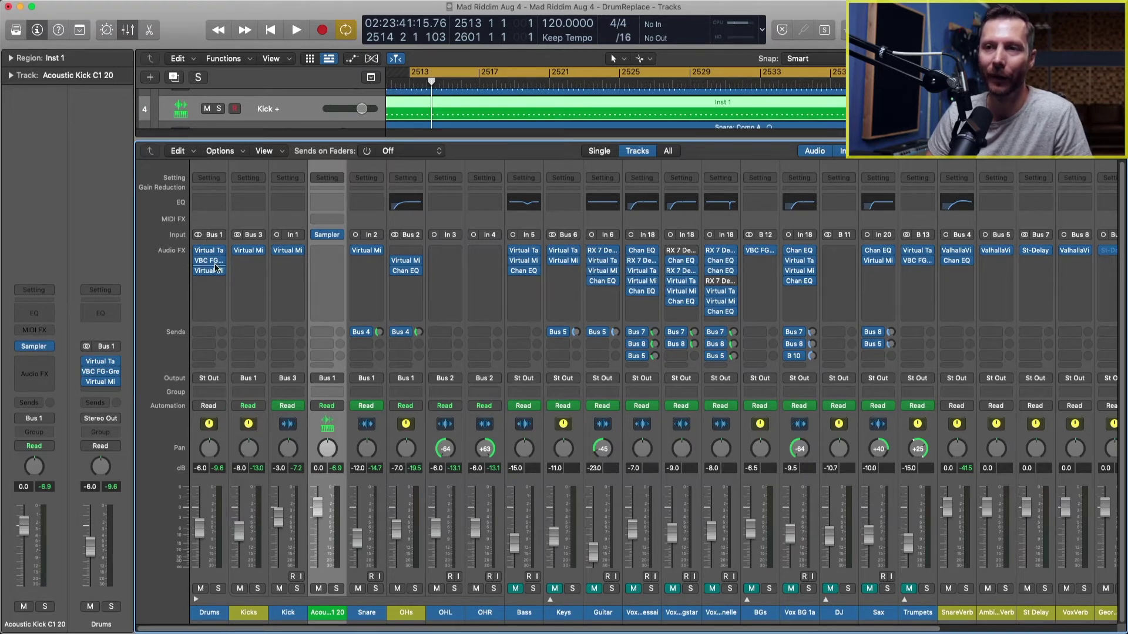
click(329, 382)
mouse_move(345, 415)
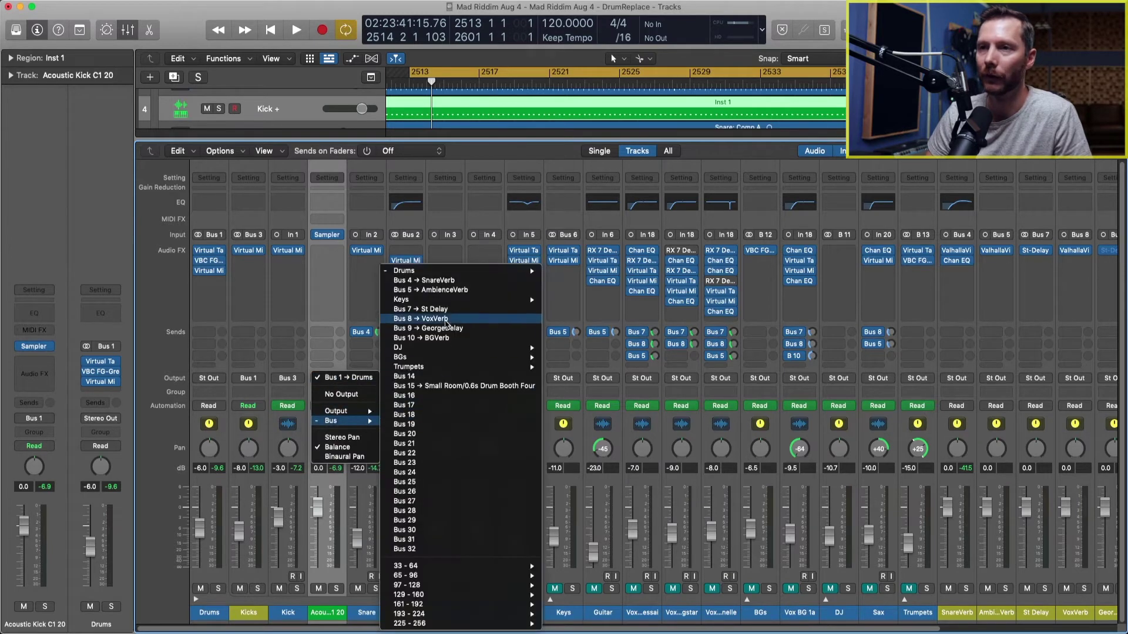
mouse_move(443, 274)
click(593, 291)
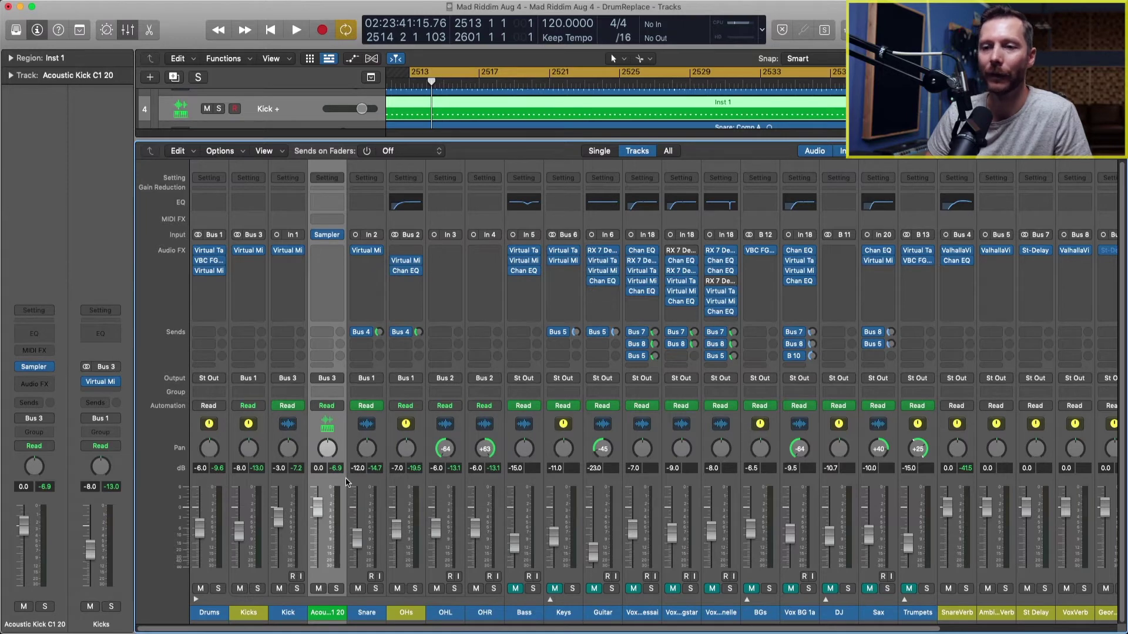
click(249, 613)
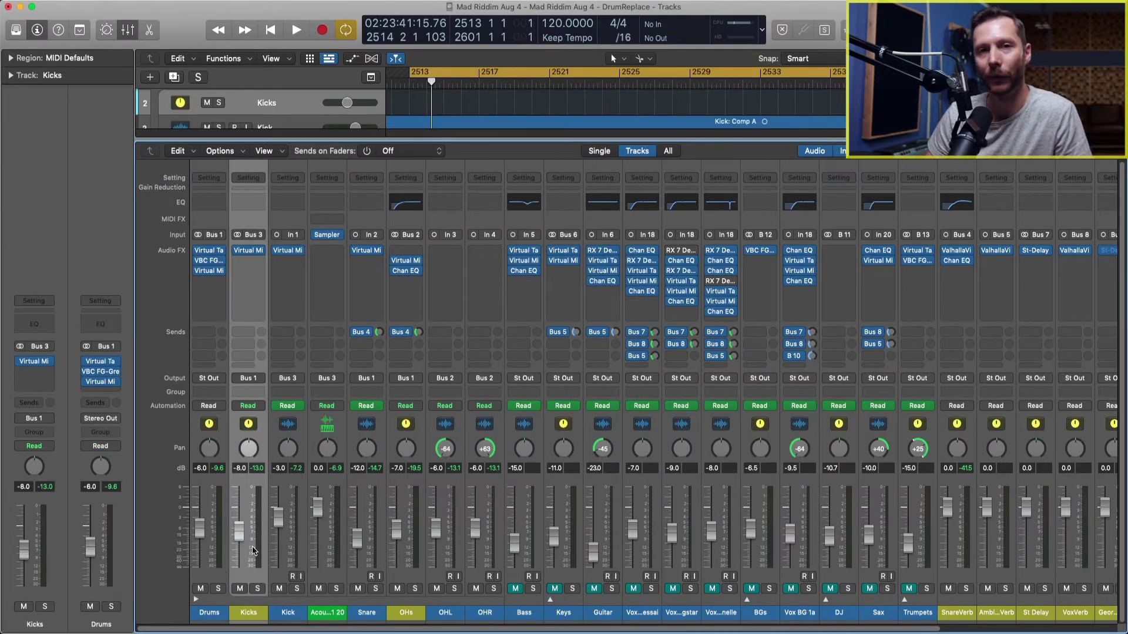
- Solo the Kicks bus and blend the sampler fader to about -7.0 dB, comparing with its mute during playback
click(258, 589)
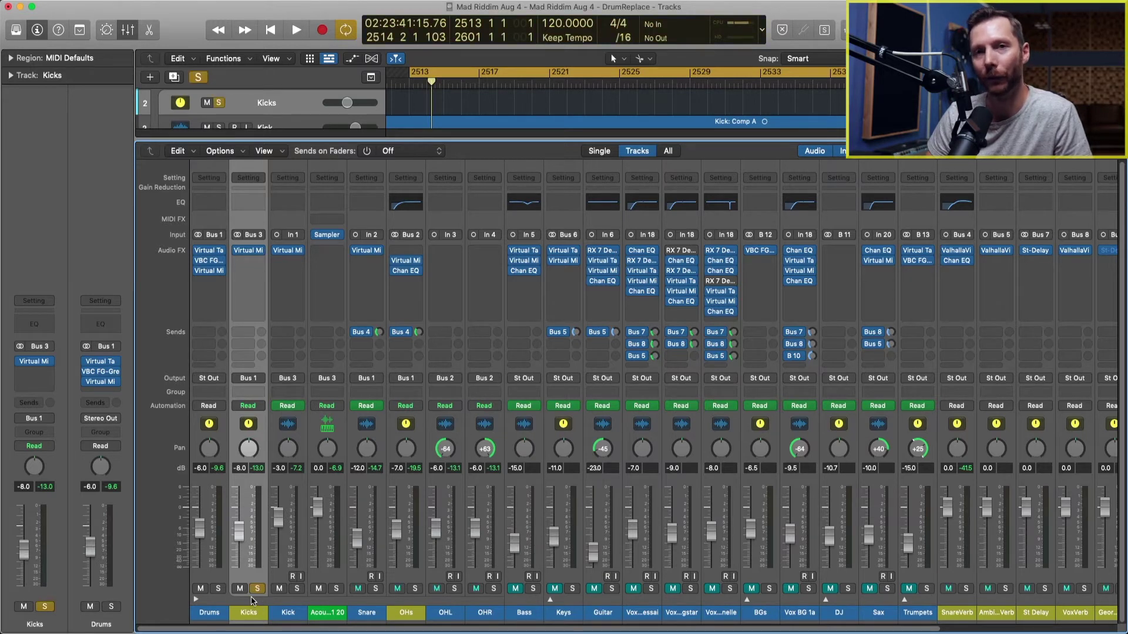
key(space)
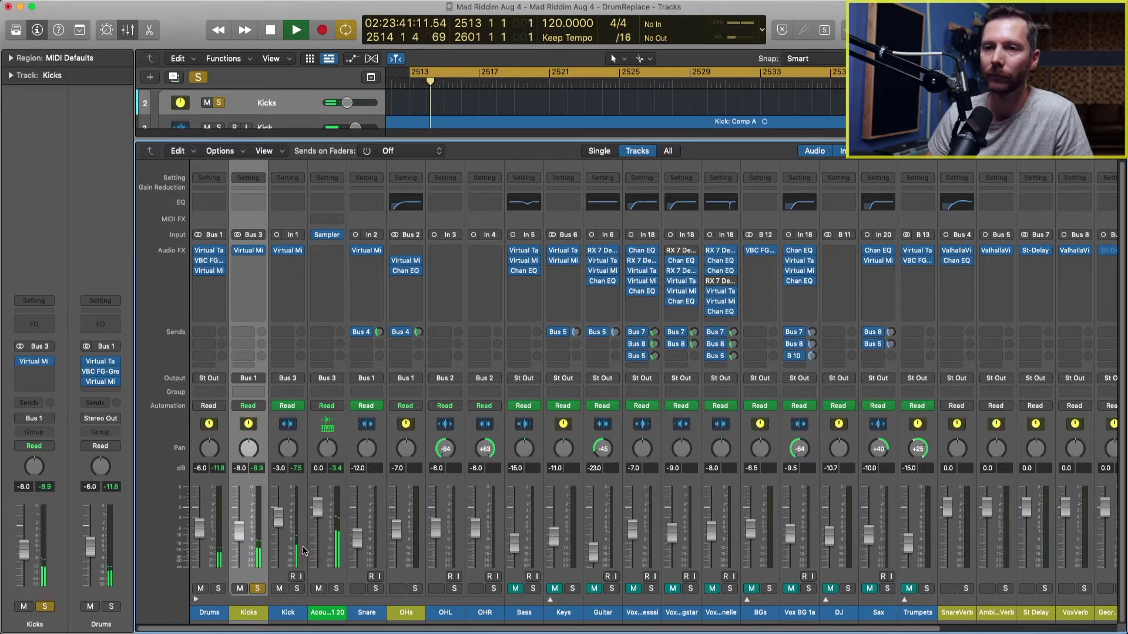
key(space)
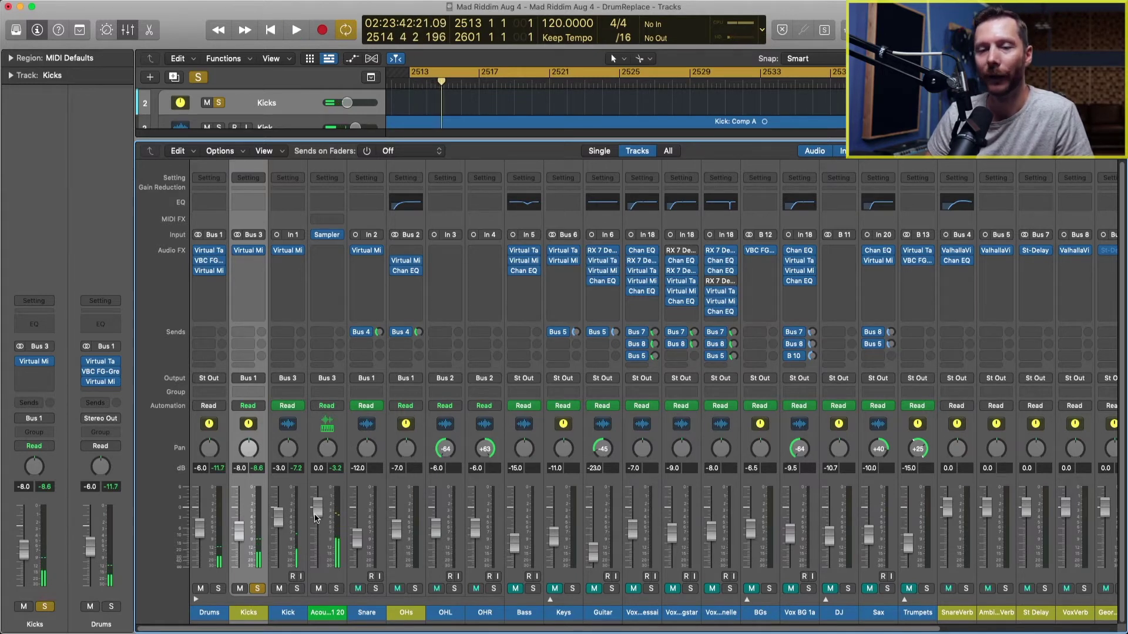
drag(321, 514, 318, 573)
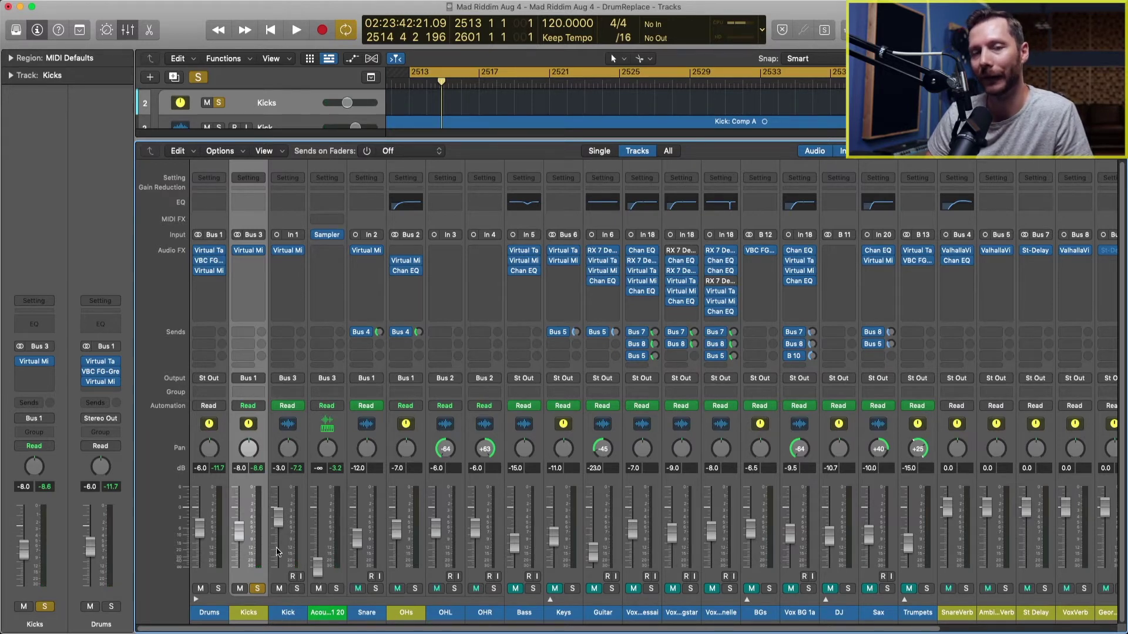
key(space)
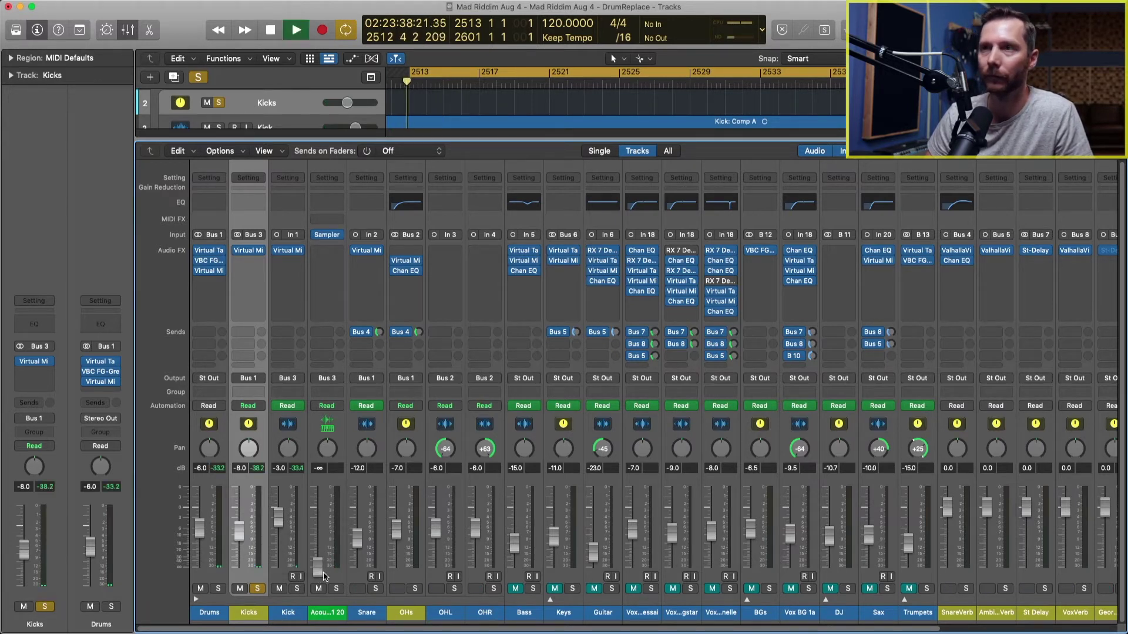
drag(320, 572, 317, 529)
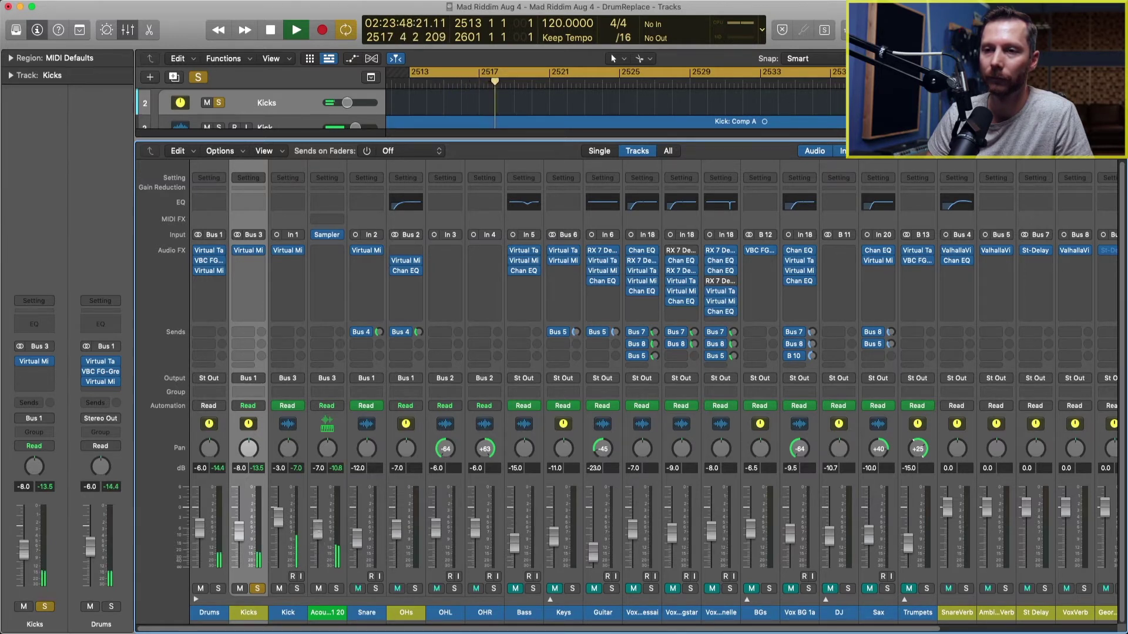
click(321, 589)
click(321, 589)
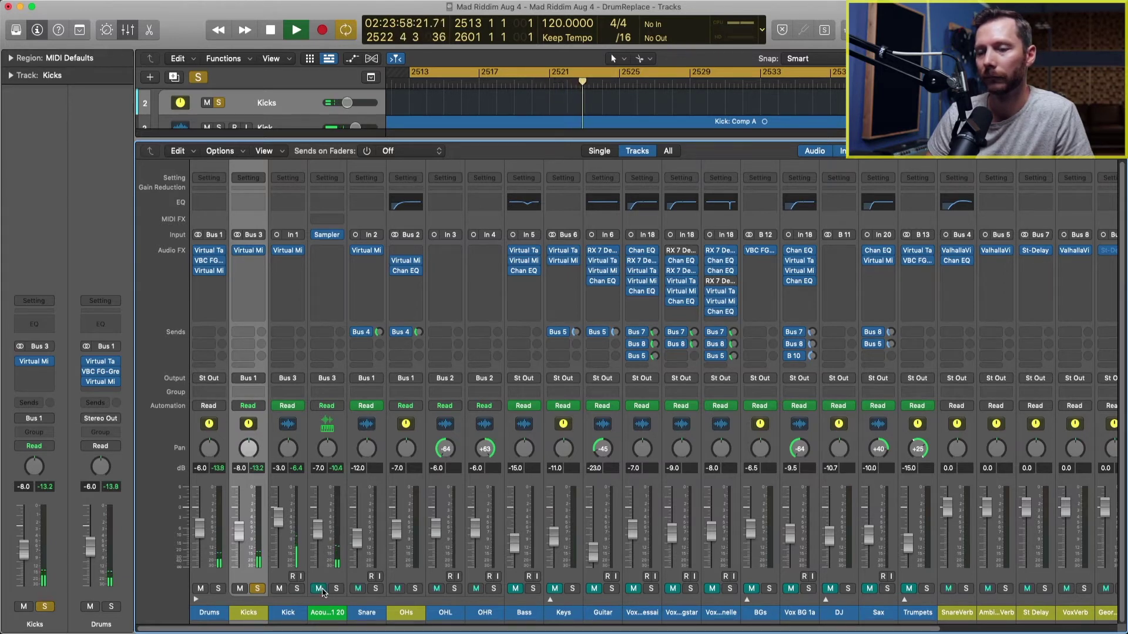
key(space)
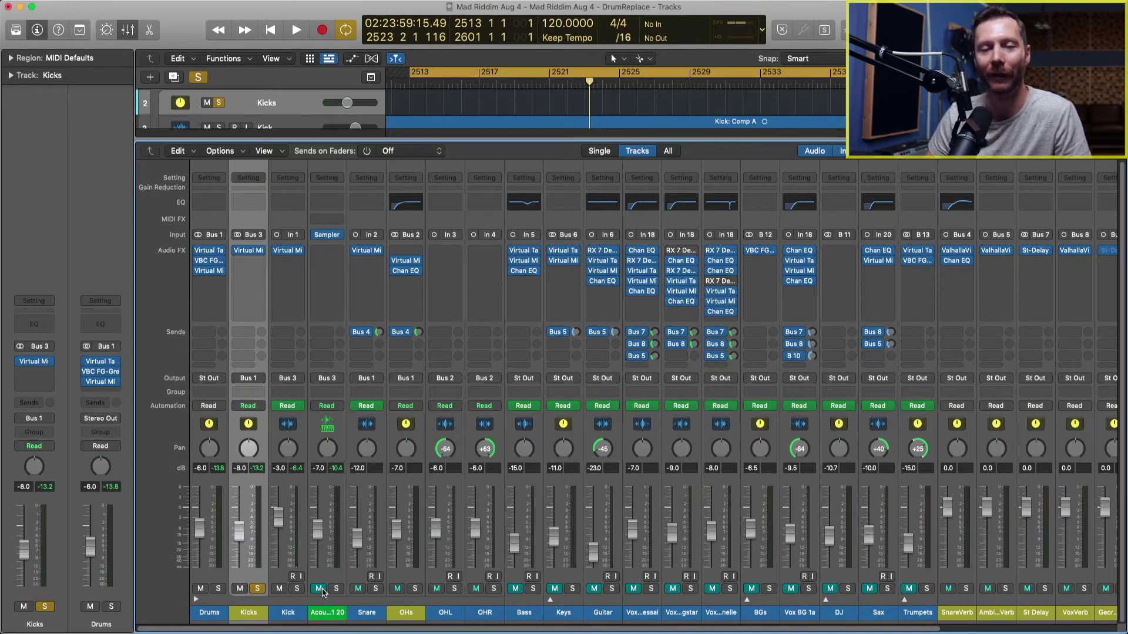
click(320, 589)
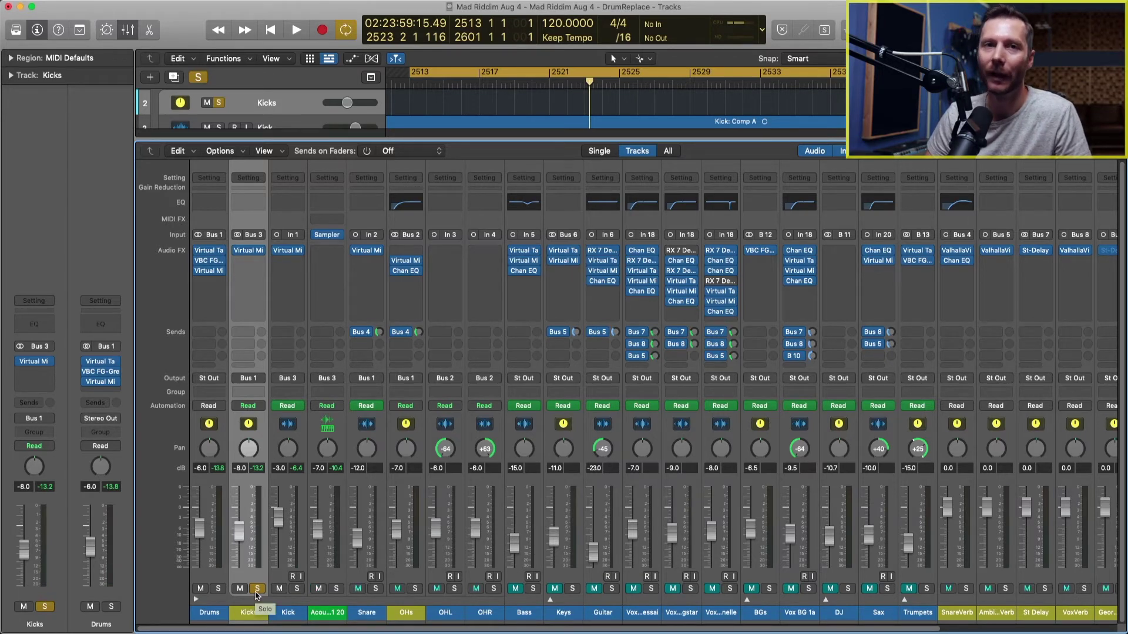
- Unsolo the Kicks bus, close the Mixer, and select the Snare track
click(256, 589)
key(x)
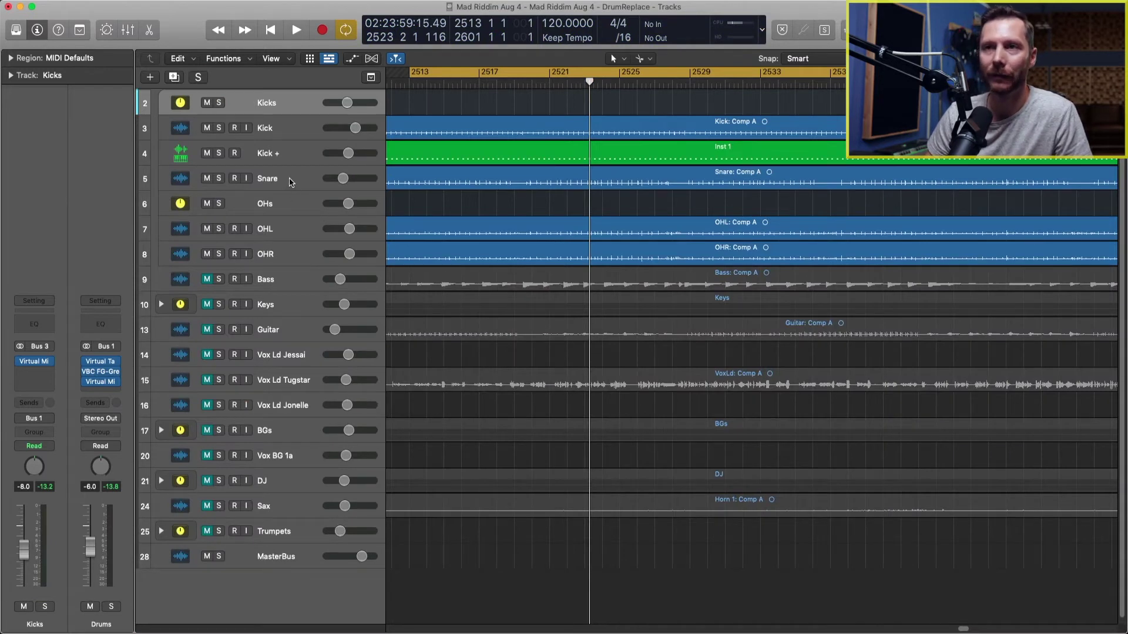
click(293, 183)
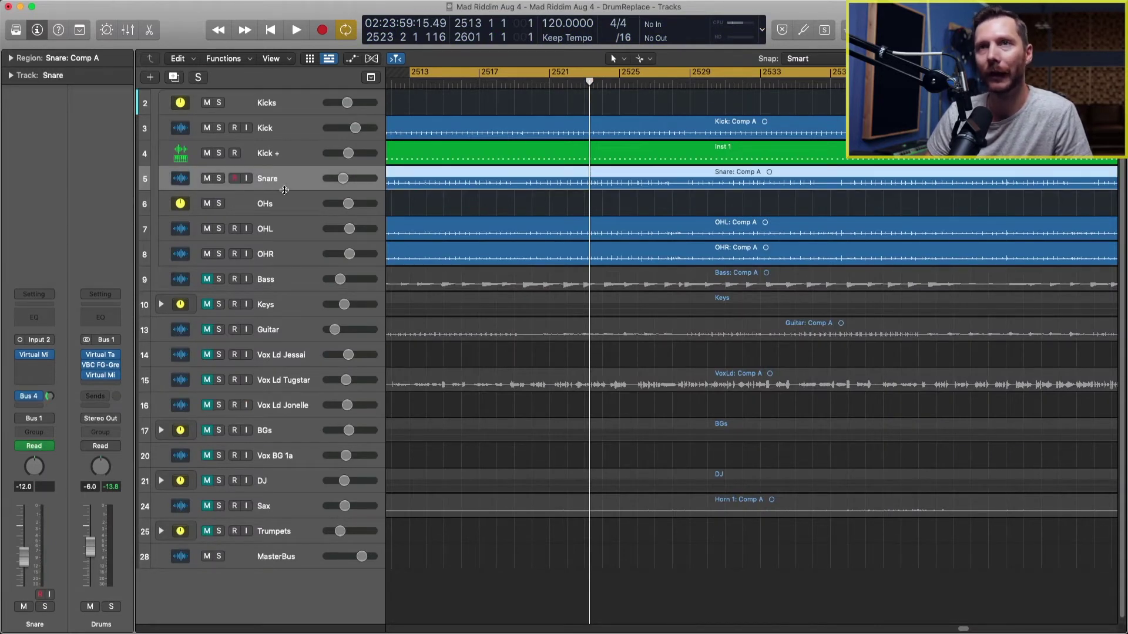
- Double the Snare track with a Snare instrument via Replace or Double Drum Track
click(149, 2)
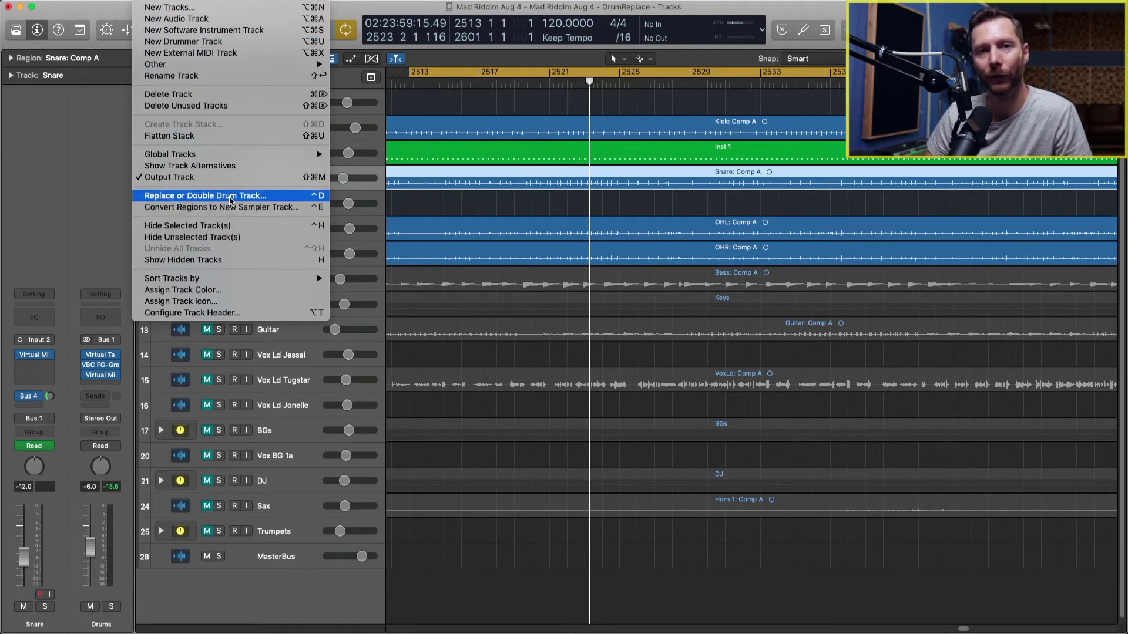
click(229, 198)
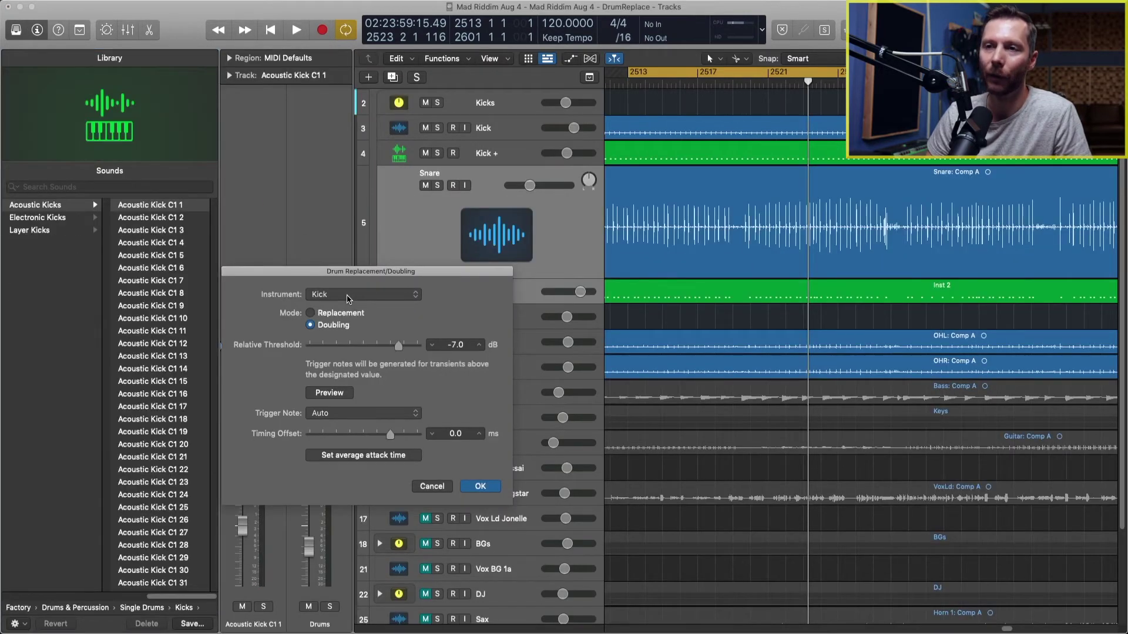
click(349, 300)
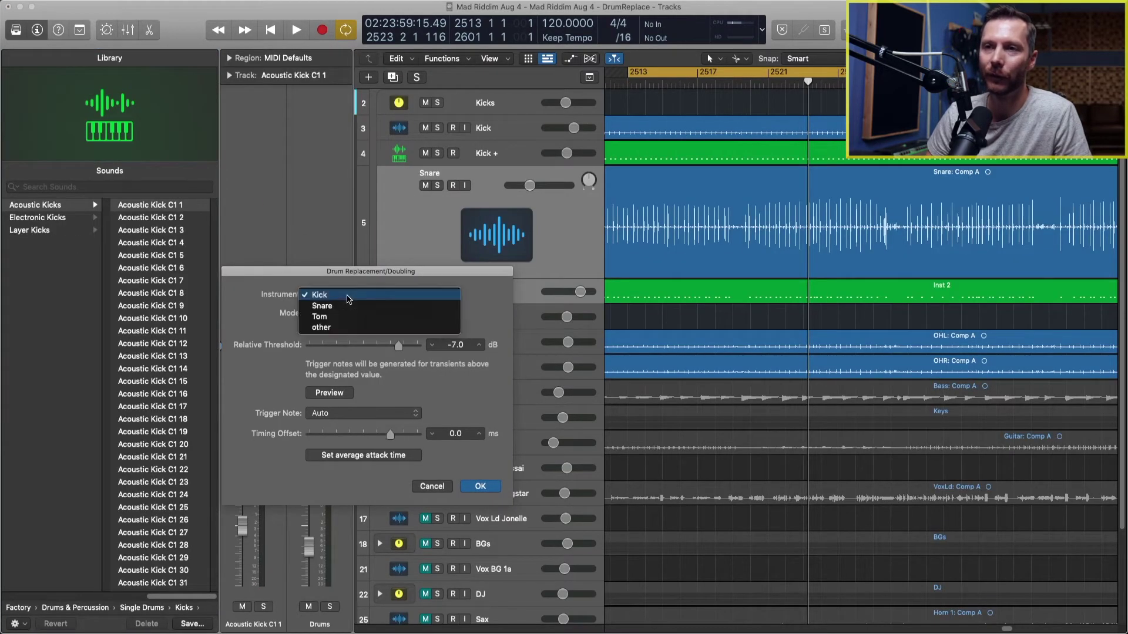
click(348, 305)
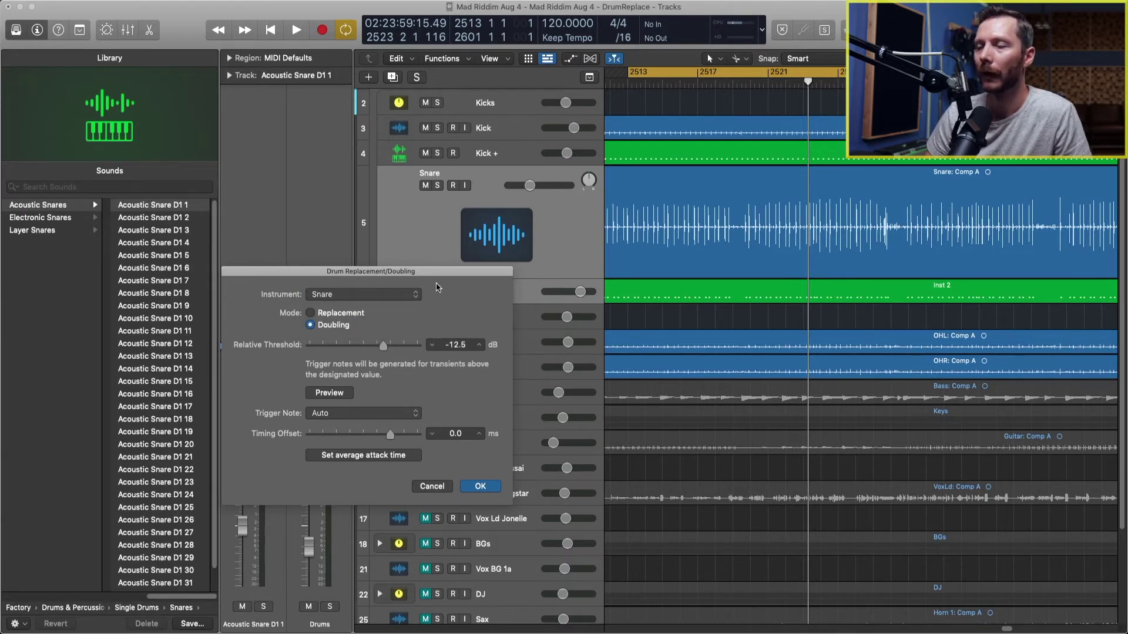
- Move the doubling dialog aside and open Inst 2's snare trigger region in the Piano Roll
drag(484, 272, 395, 272)
click(655, 297)
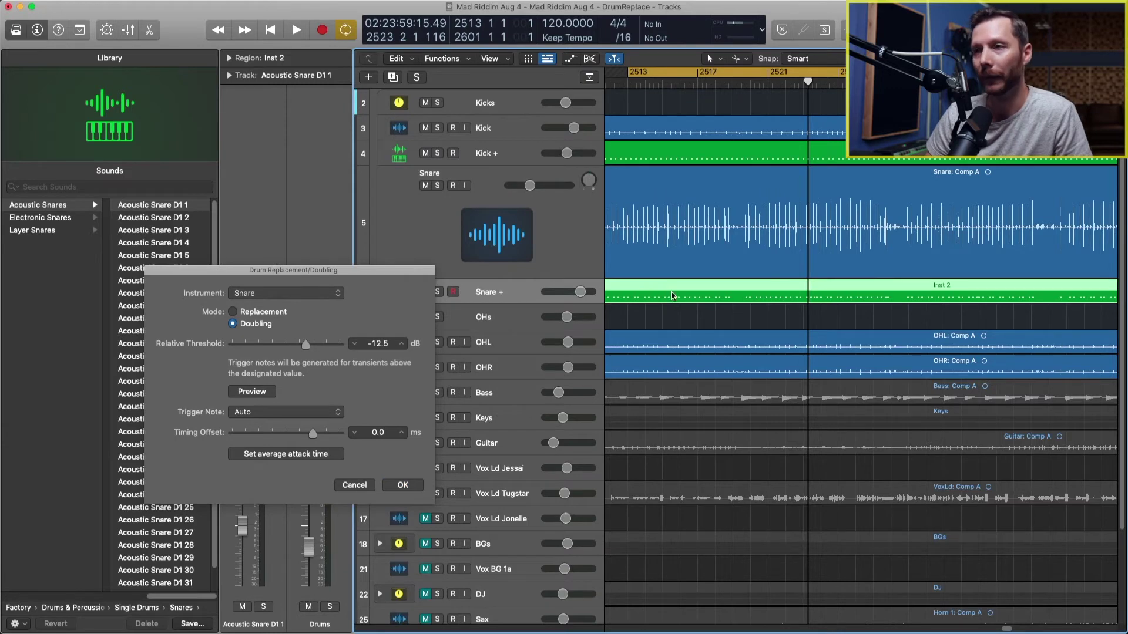
double_click(679, 292)
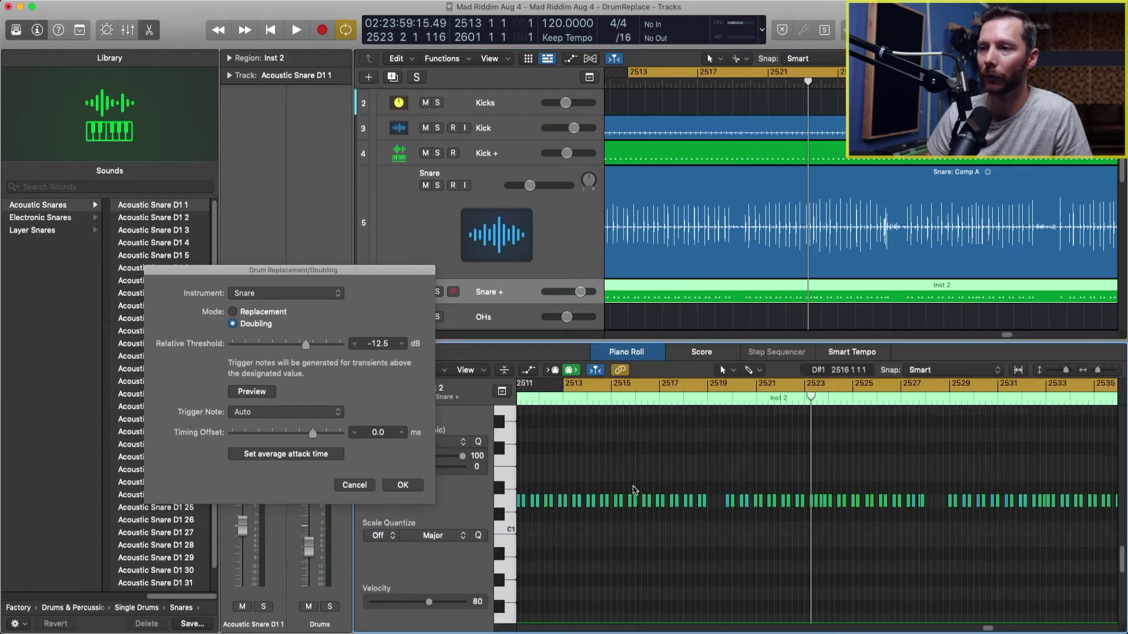
scroll(638, 485, left, 5)
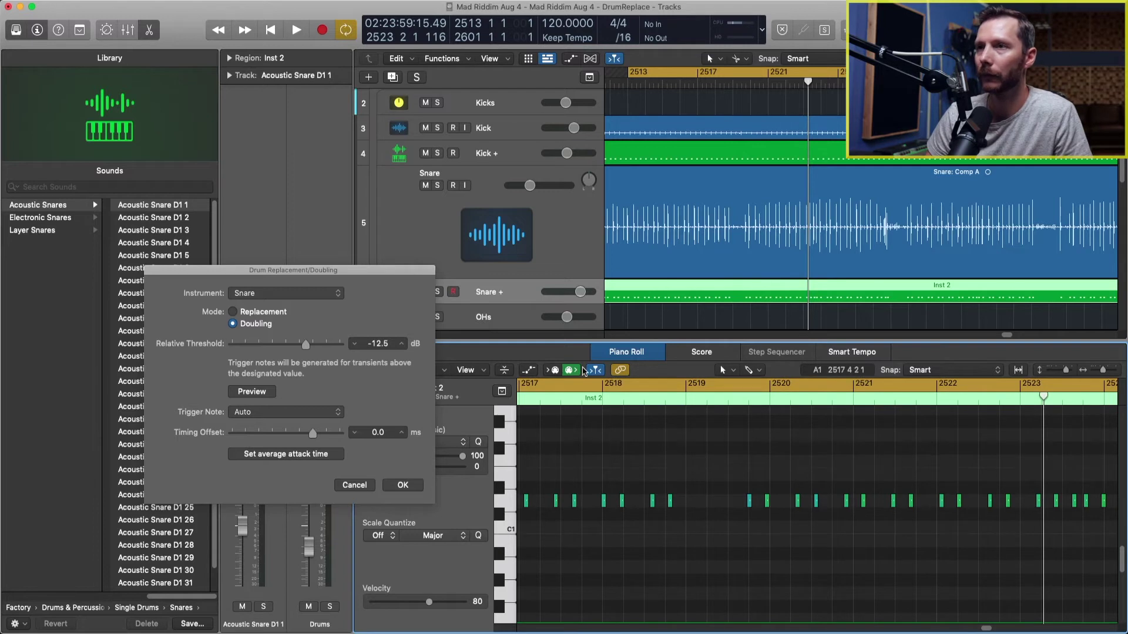
scroll(448, 267, down, 1)
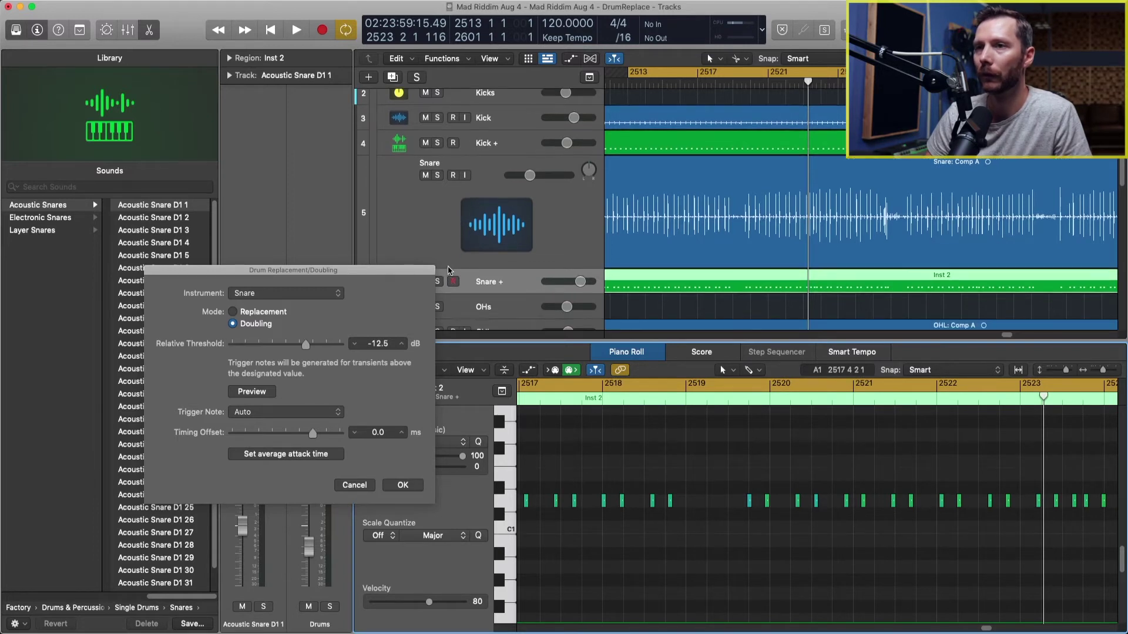
- Solo Snare + and Snare, then play from around bar 2518
click(437, 282)
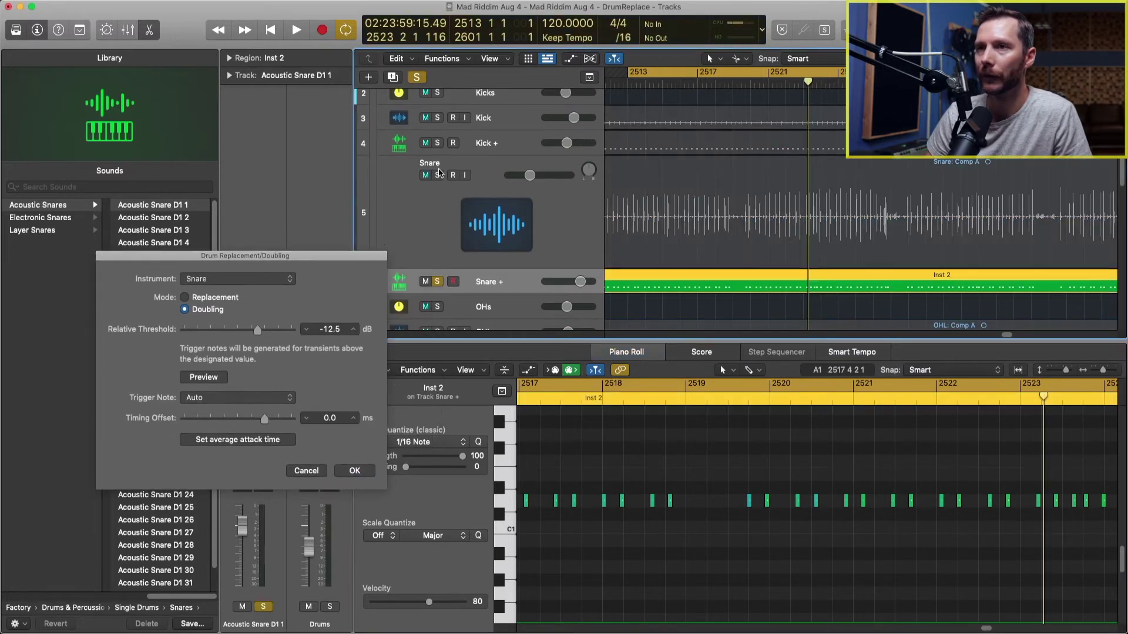
click(437, 175)
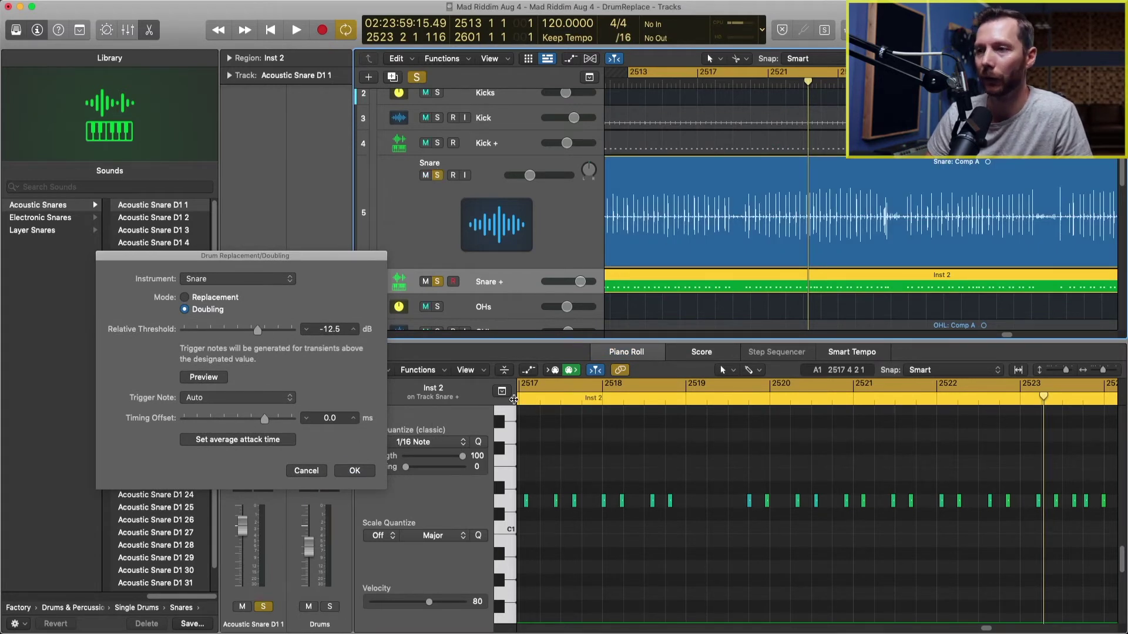
click(626, 403)
key(space)
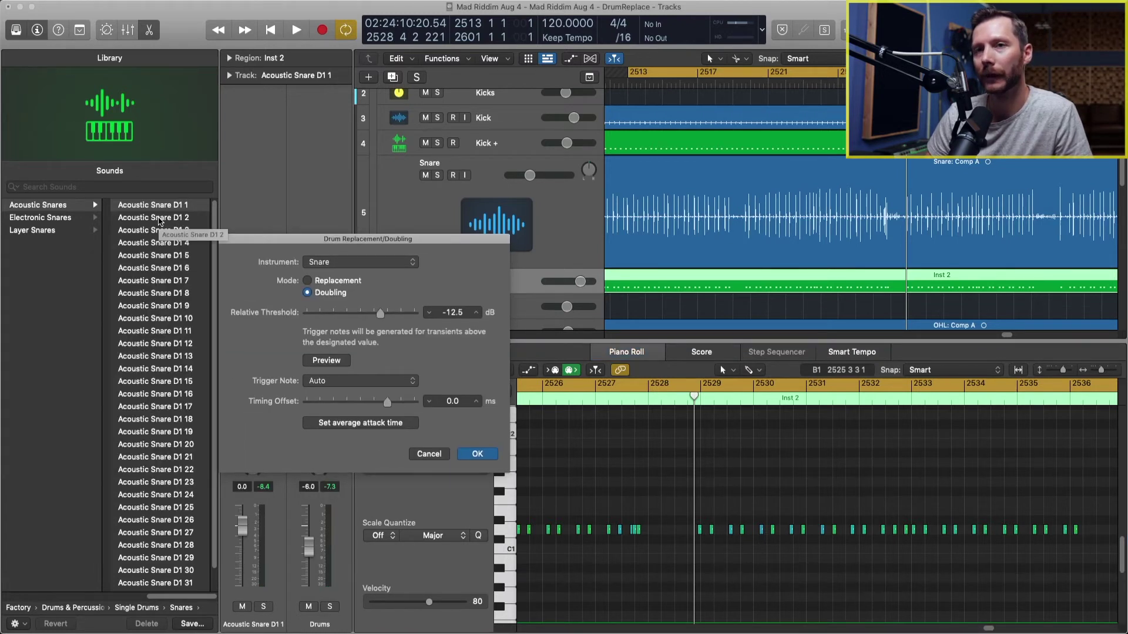
- Try Acoustic Snare D1 2 on the soloed Snare + track, playing from bar 2513
click(159, 218)
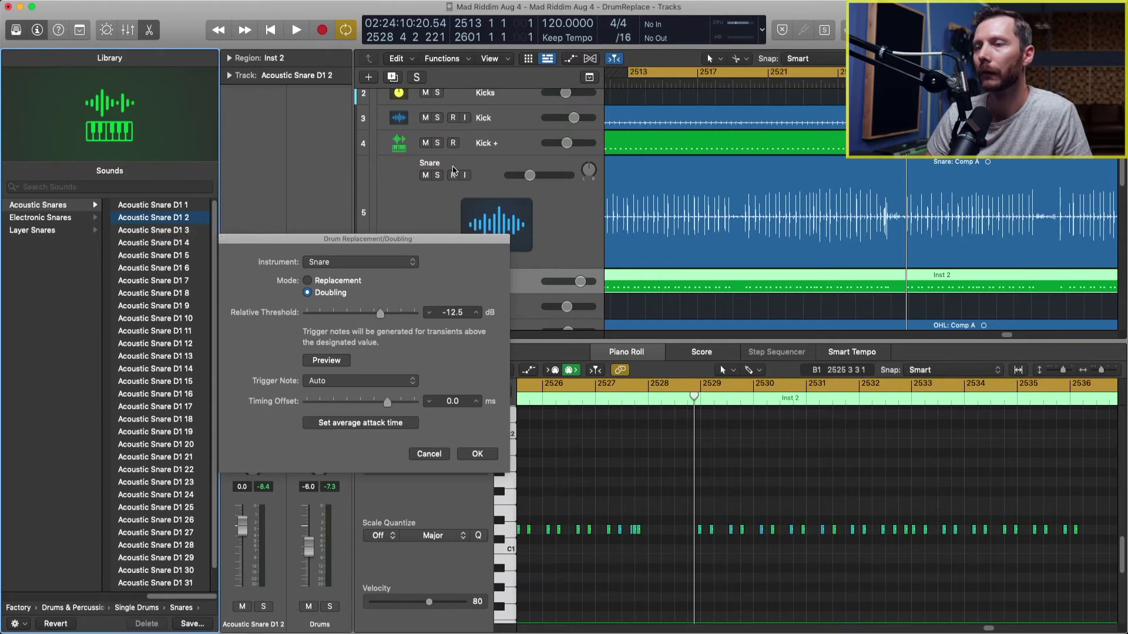
scroll(464, 193, down, 3)
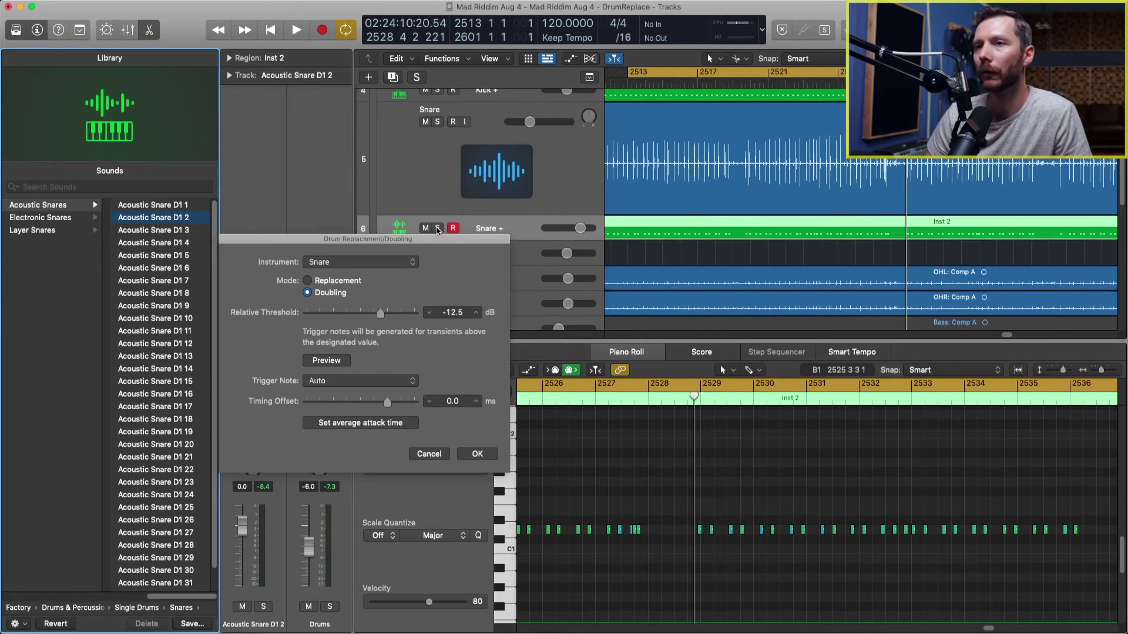
click(437, 227)
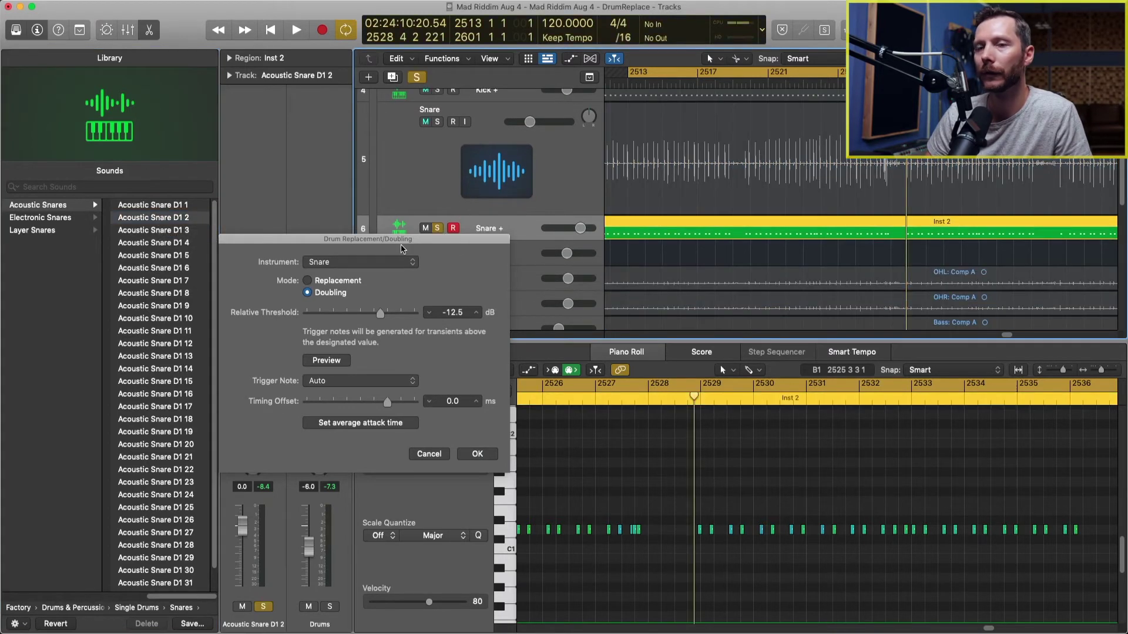
click(655, 77)
key(space)
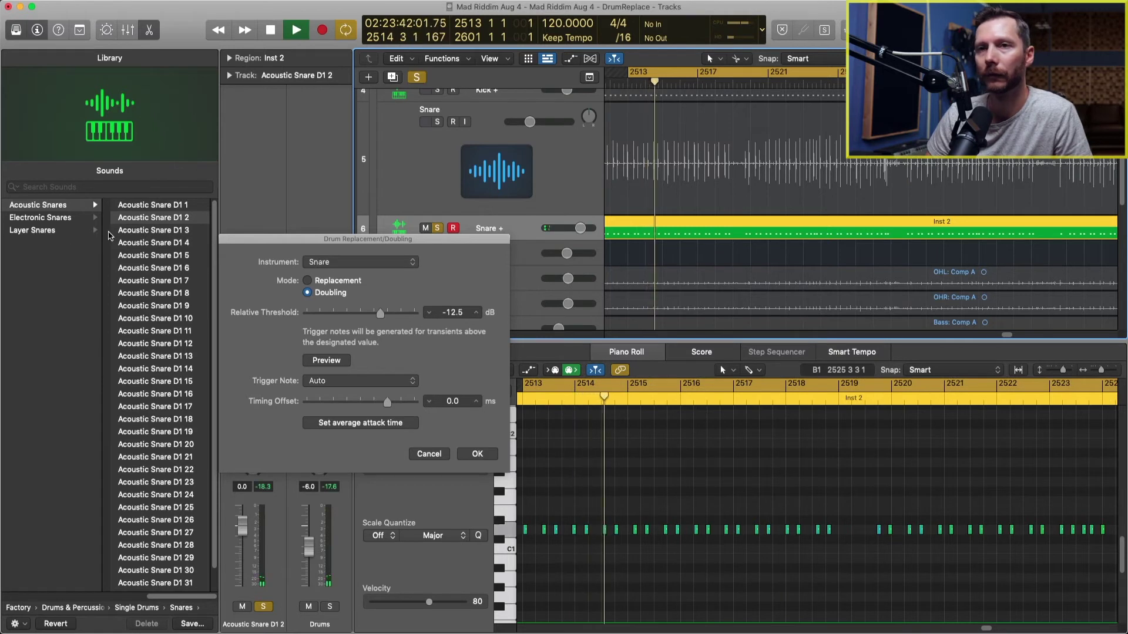
- Audition D1 1, D1 3 and D1 4, settle on Acoustic Snare D1 17, then confirm Drum Replacement
click(144, 205)
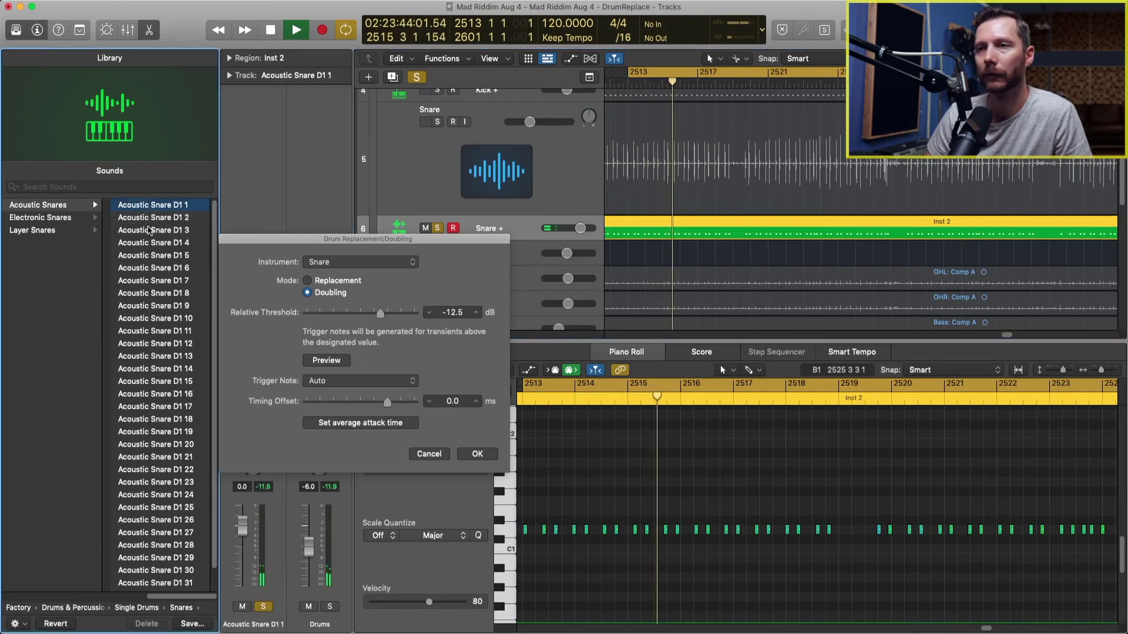
click(150, 230)
click(154, 243)
click(156, 407)
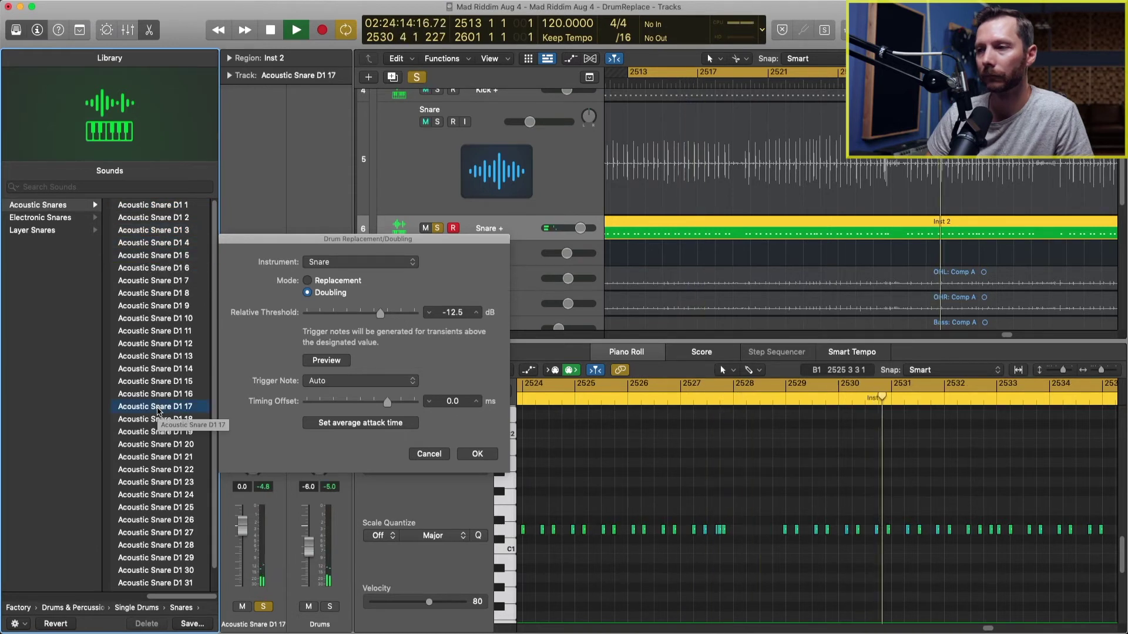
key(space)
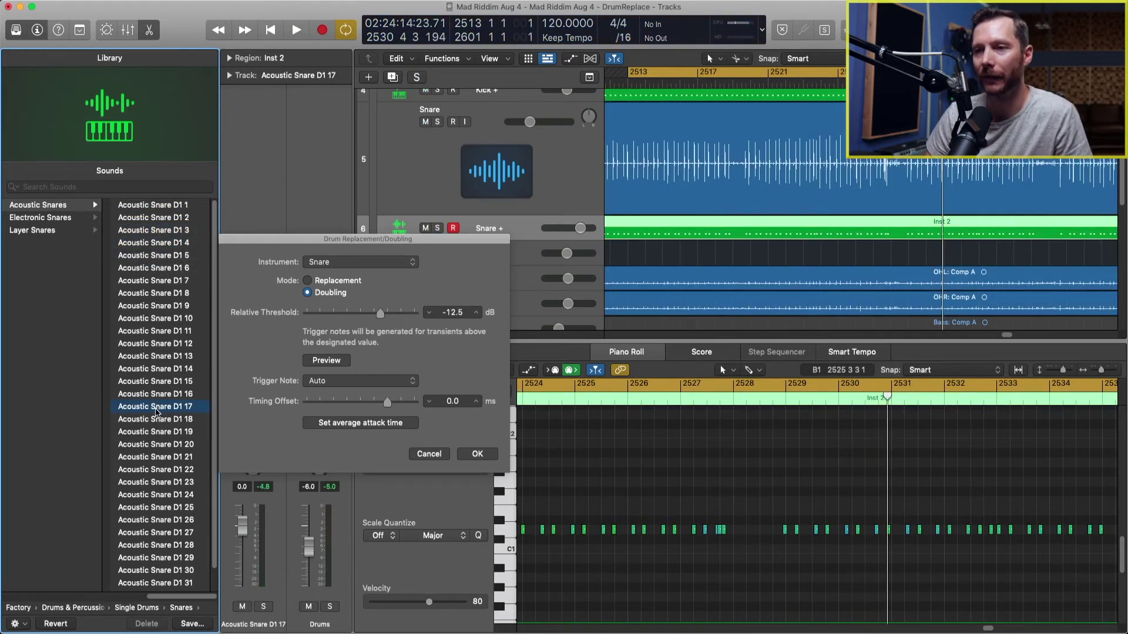
click(477, 454)
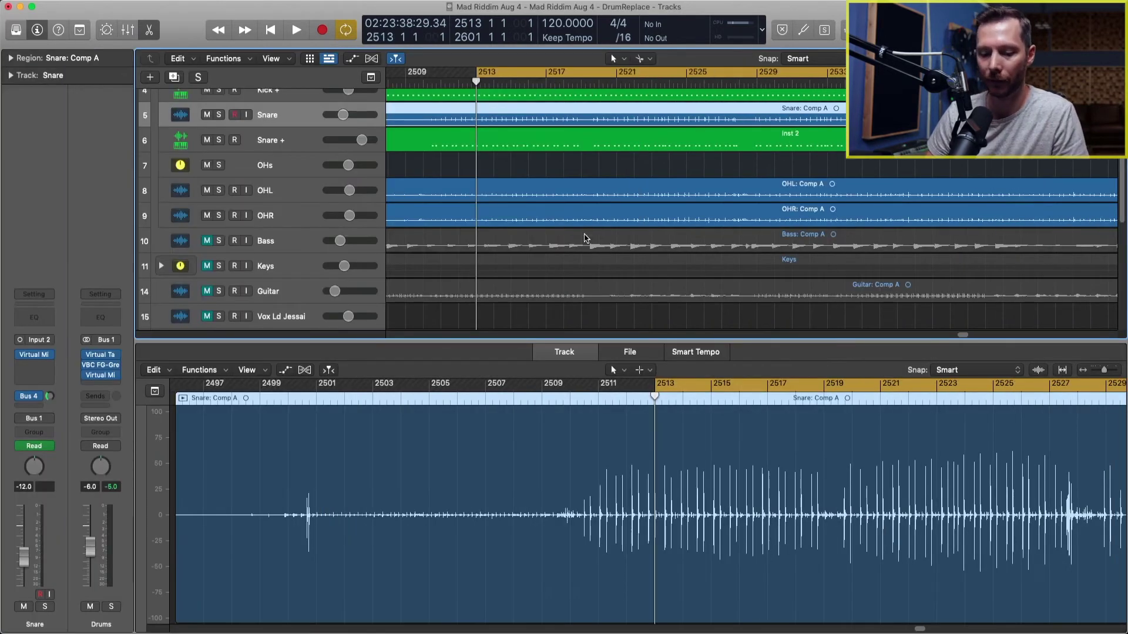
- In the Mixer, route the Snare channel's output to Bus 14
key(x)
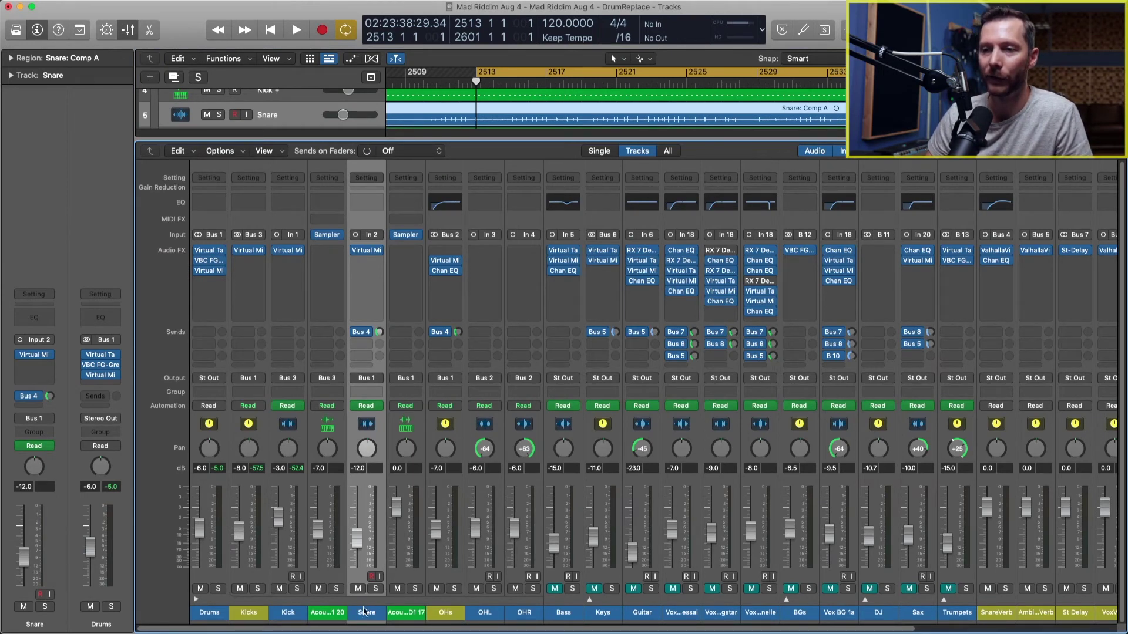
click(411, 613)
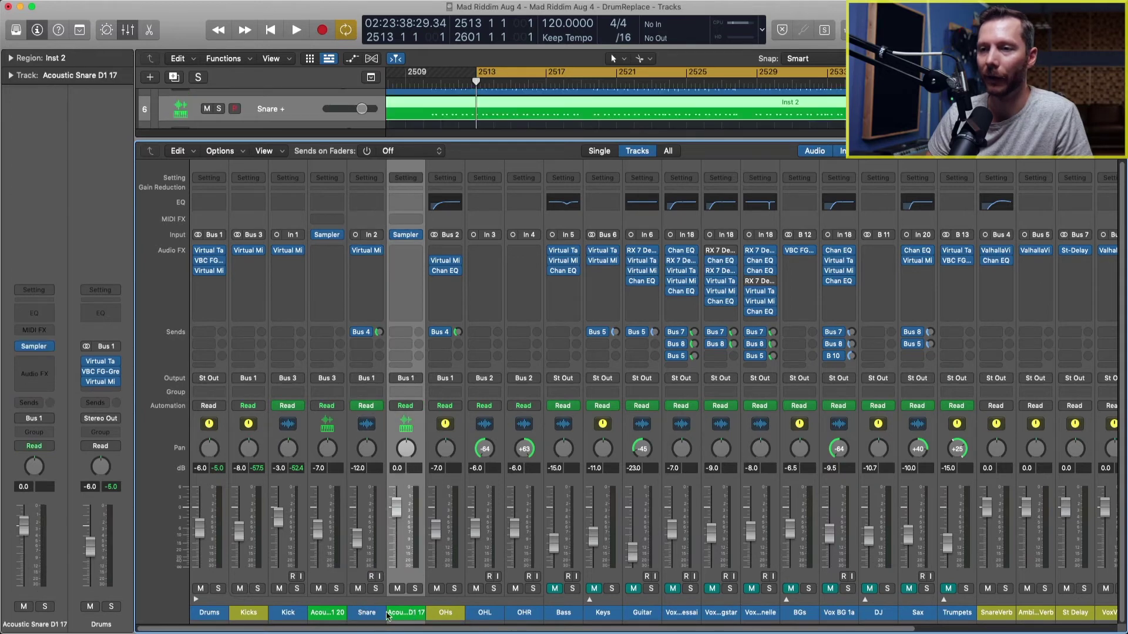
shift+click(376, 615)
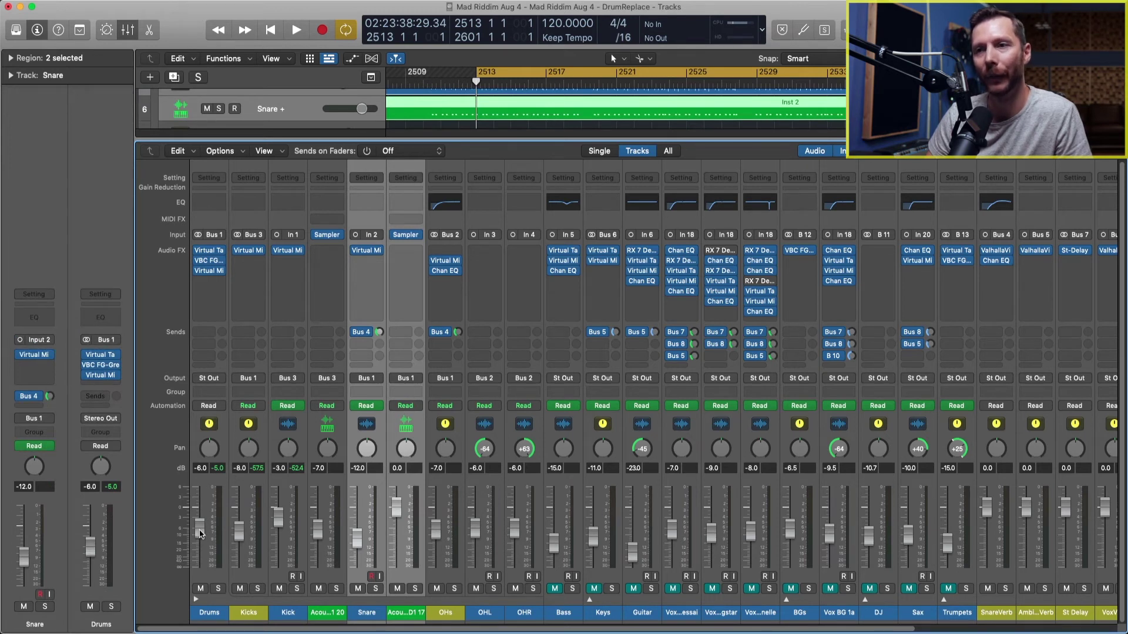
click(366, 379)
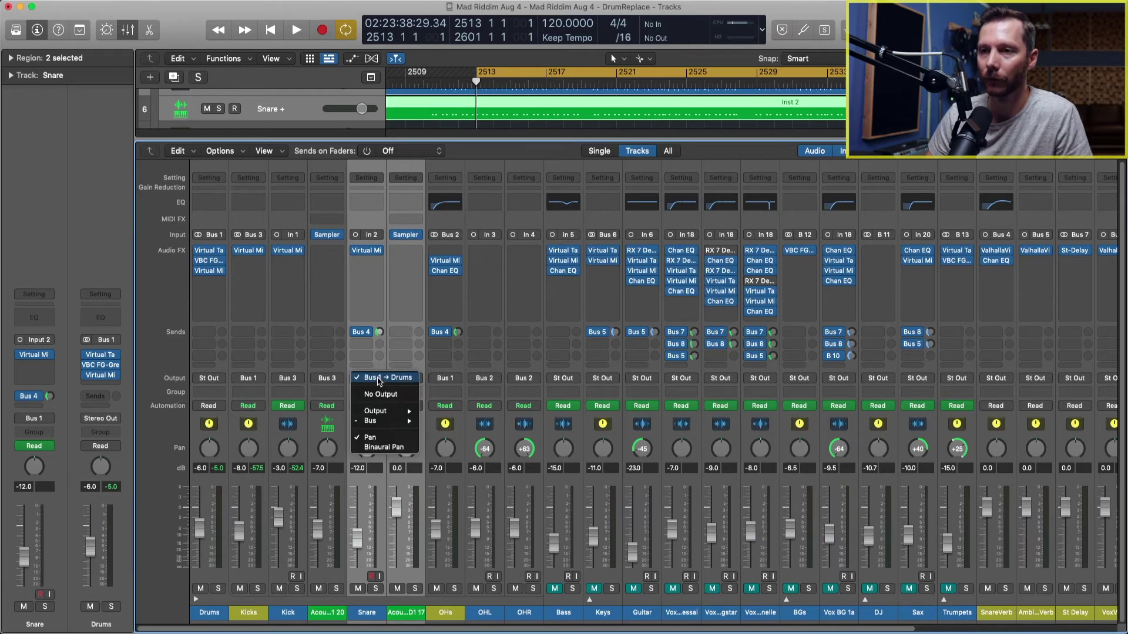
mouse_move(376, 423)
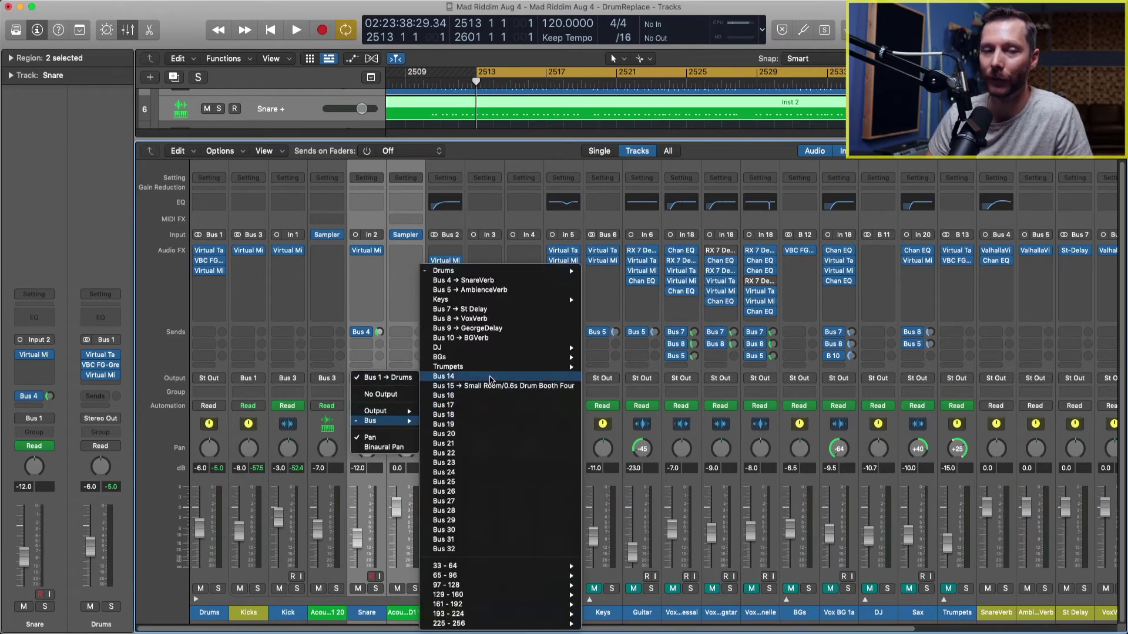
click(490, 377)
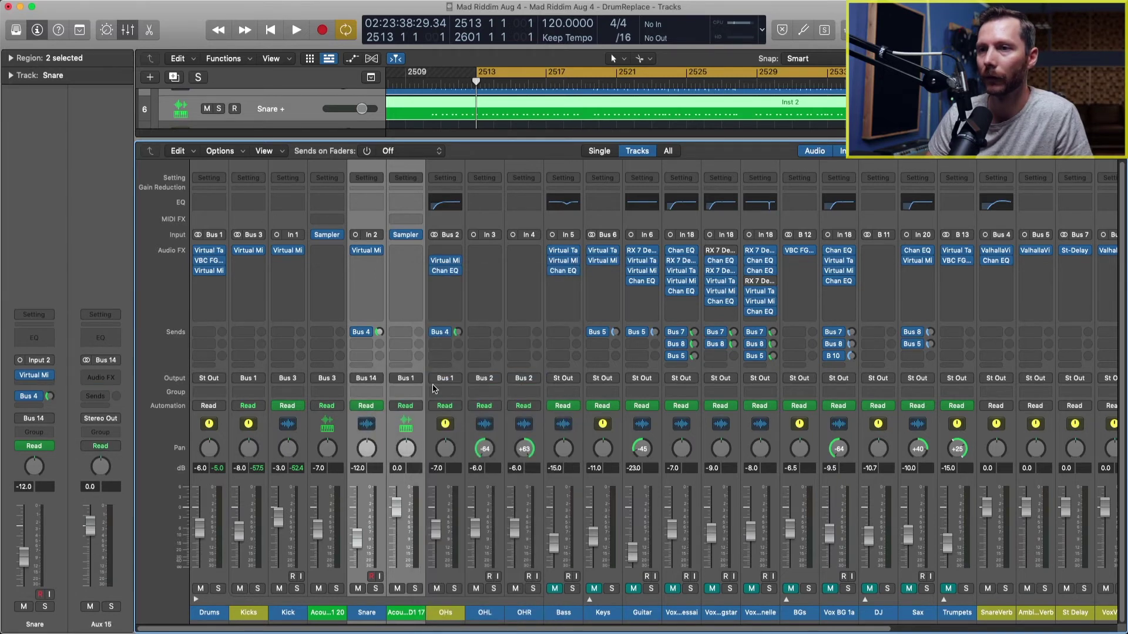
- Route the Acoustic Snare D1 17 channel's output to Bus 14 as well
click(409, 618)
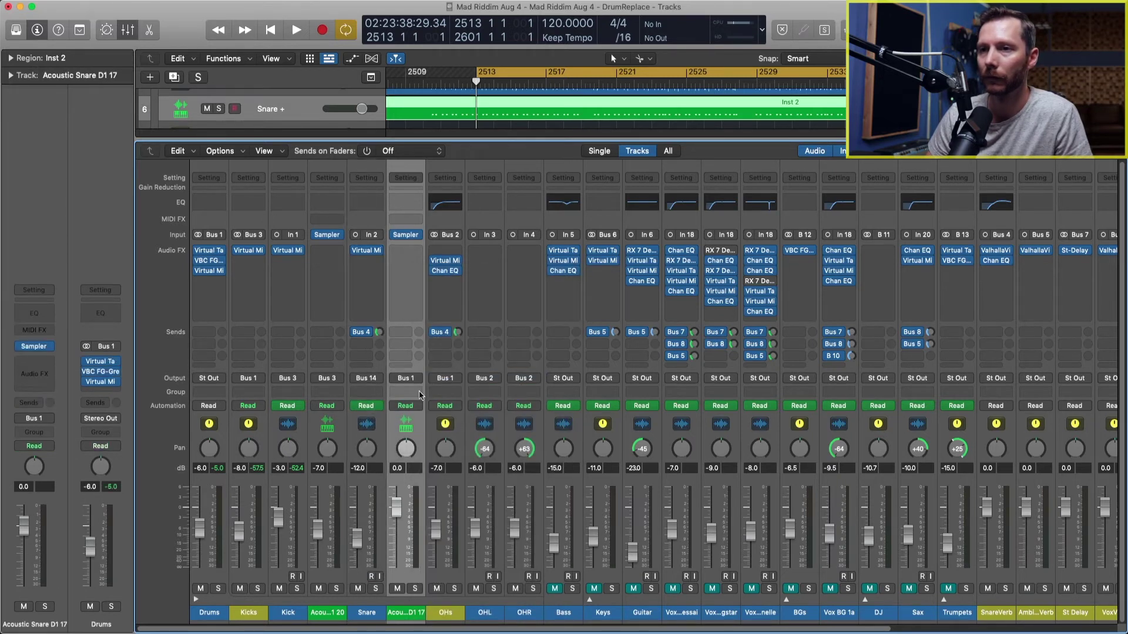
click(406, 377)
mouse_move(420, 423)
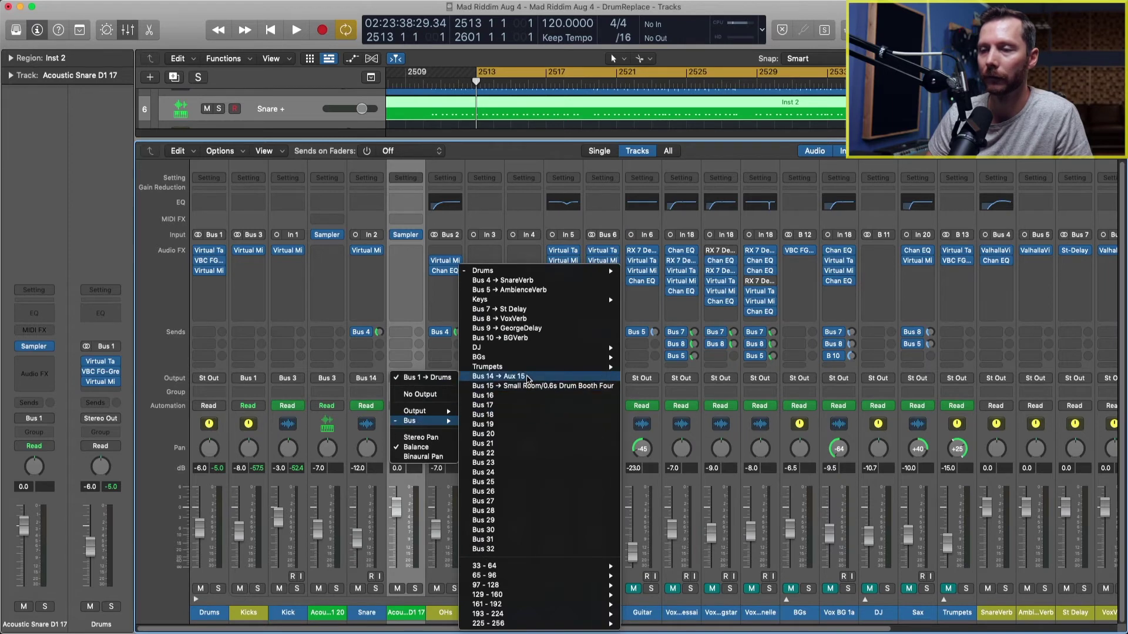
click(527, 378)
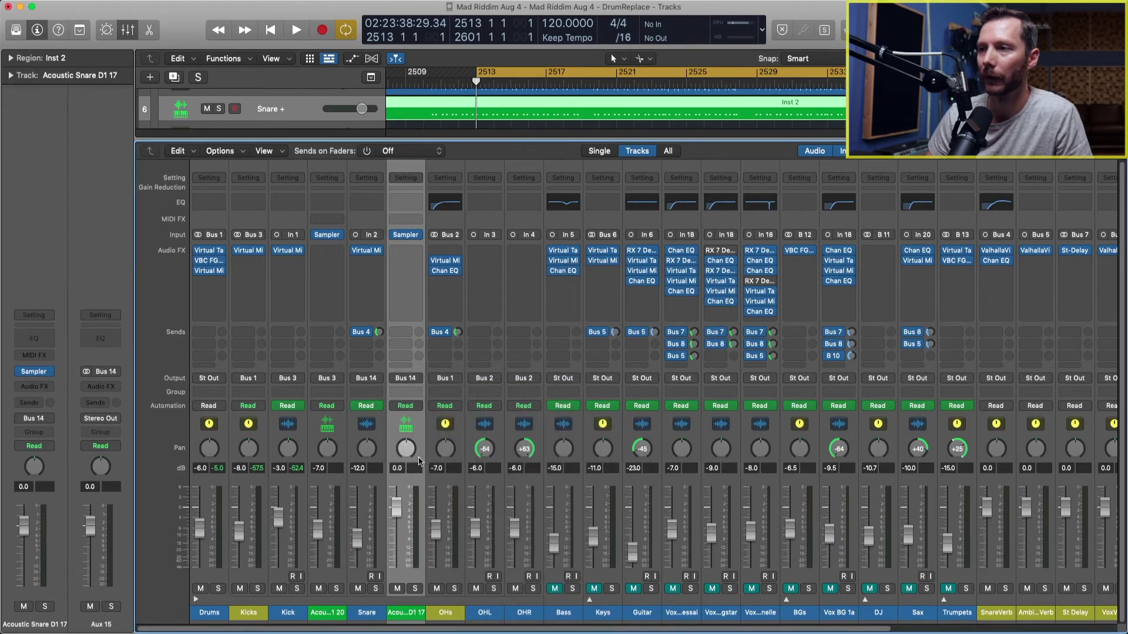
scroll(419, 461, right, 10)
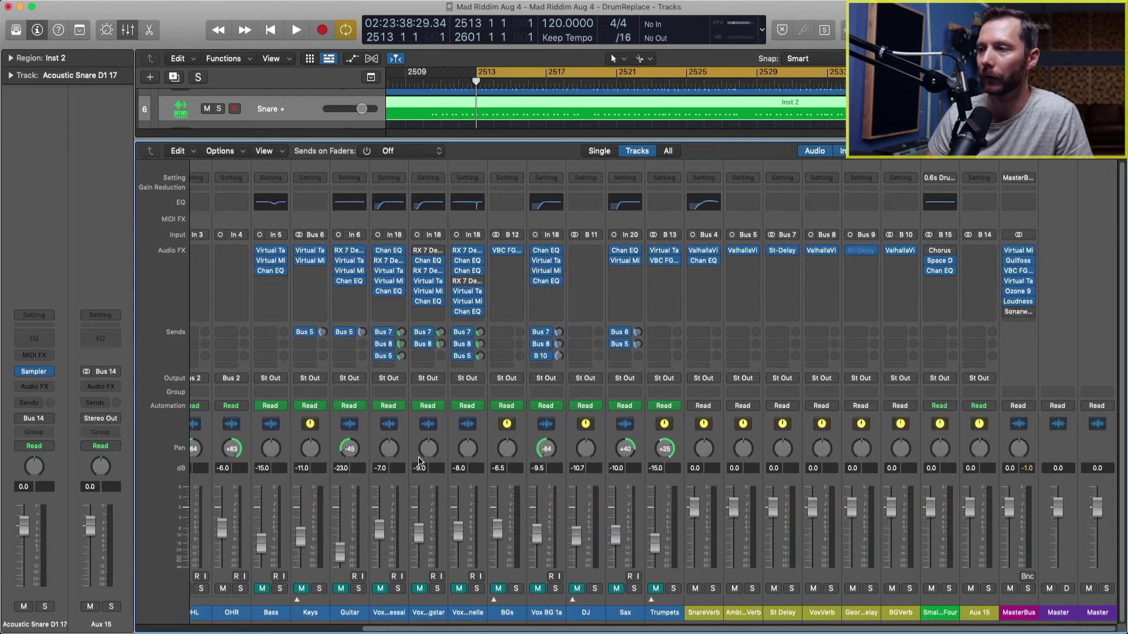
- Rename the new Aux 15 channel to 'Snares'
click(976, 614)
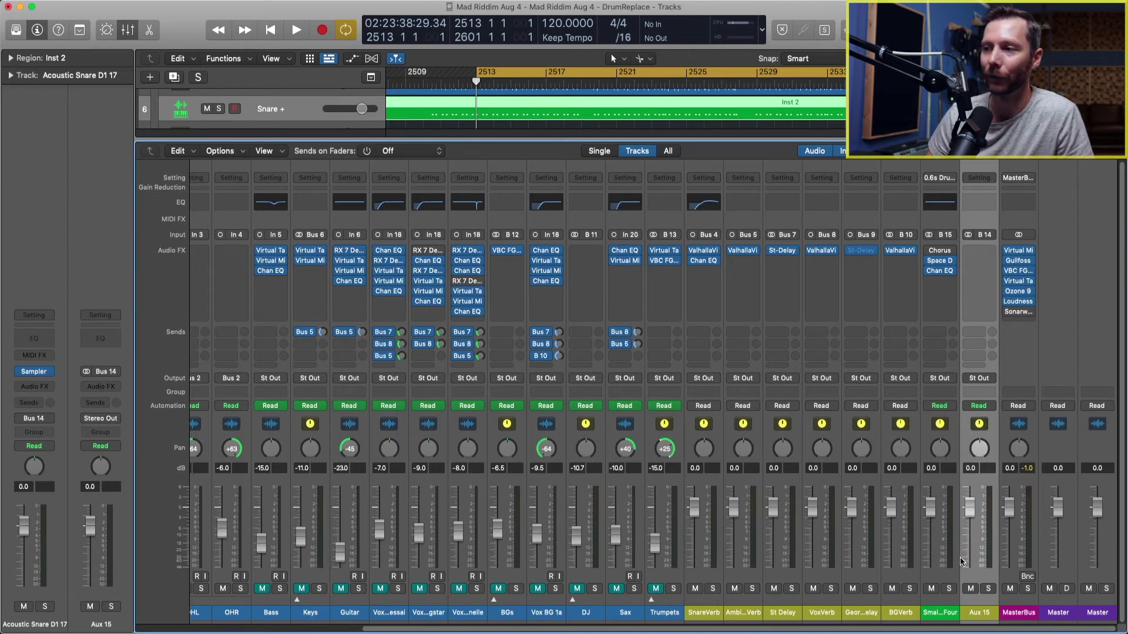
double_click(979, 613)
text(Sna)
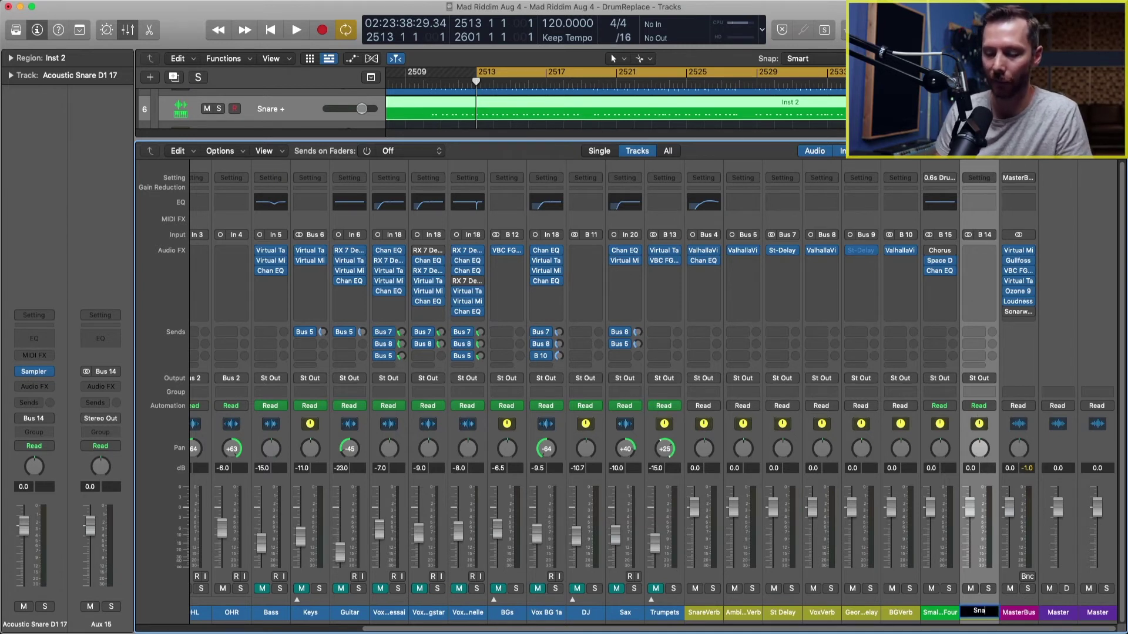
text(res)
key(Return)
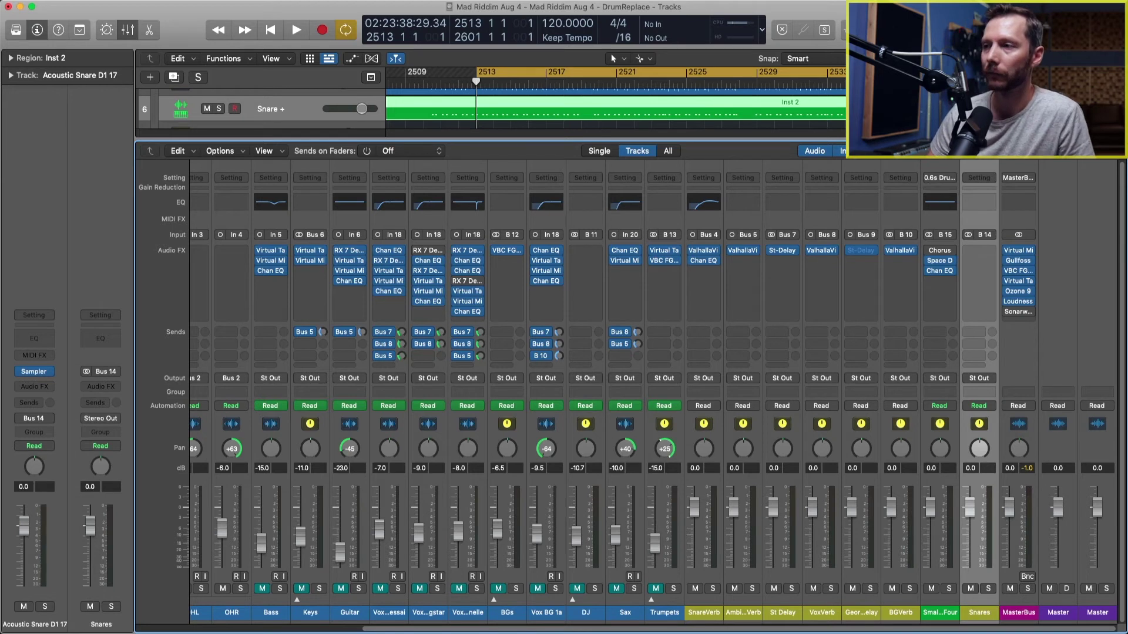
- Route the Snares aux output into the Drums bus on Bus 1
click(979, 379)
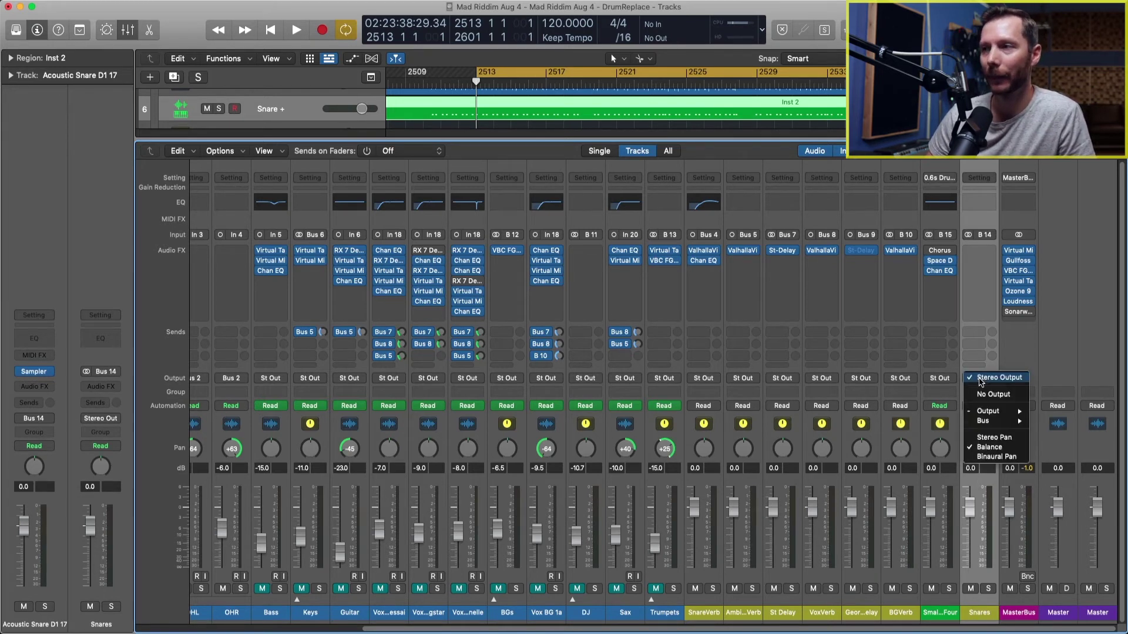
mouse_move(979, 423)
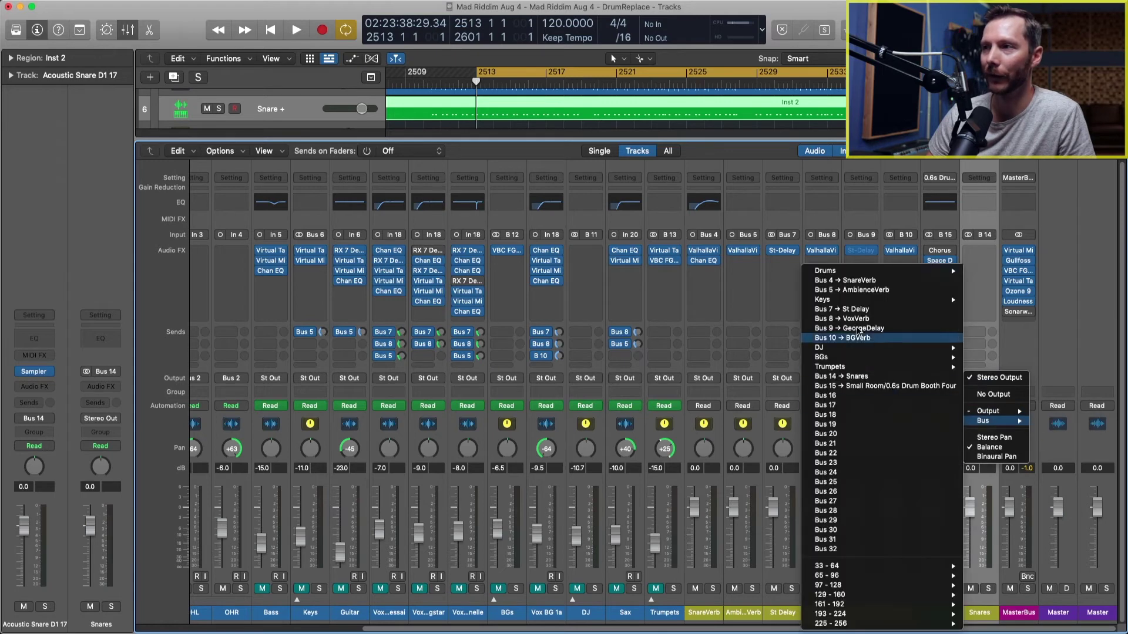
mouse_move(852, 272)
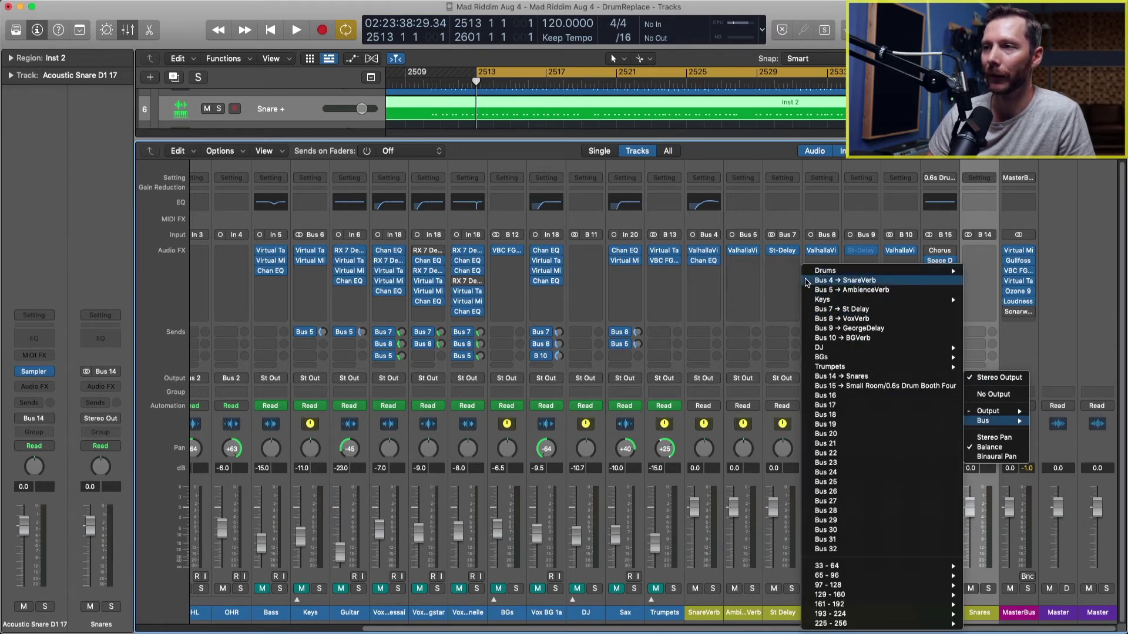
click(755, 272)
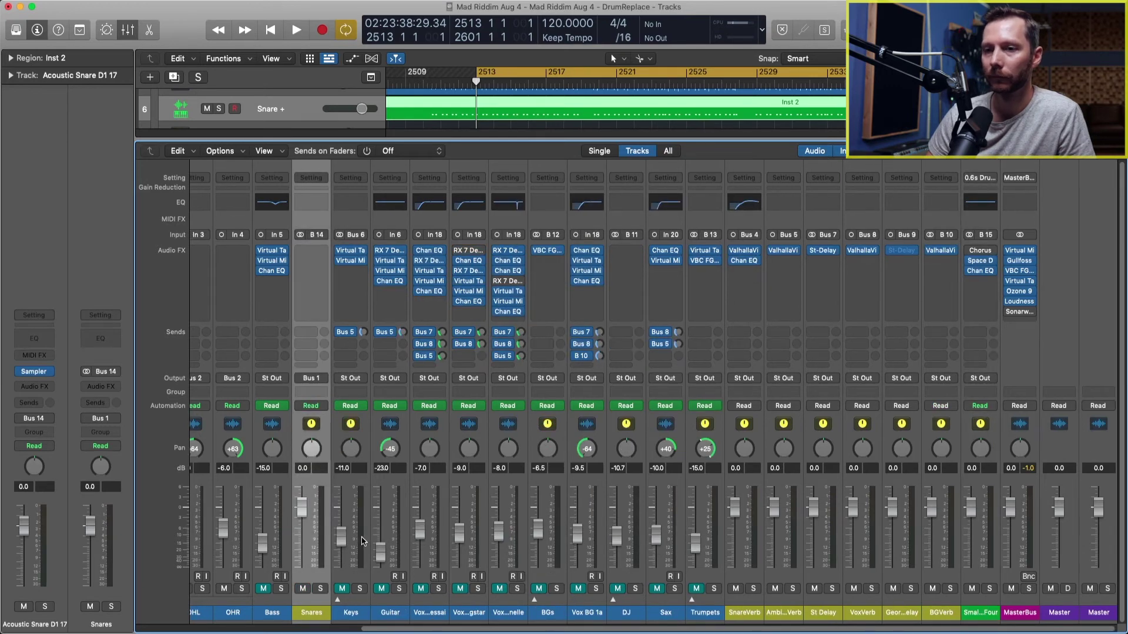
scroll(403, 538, left, 6)
scroll(364, 540, left, 3)
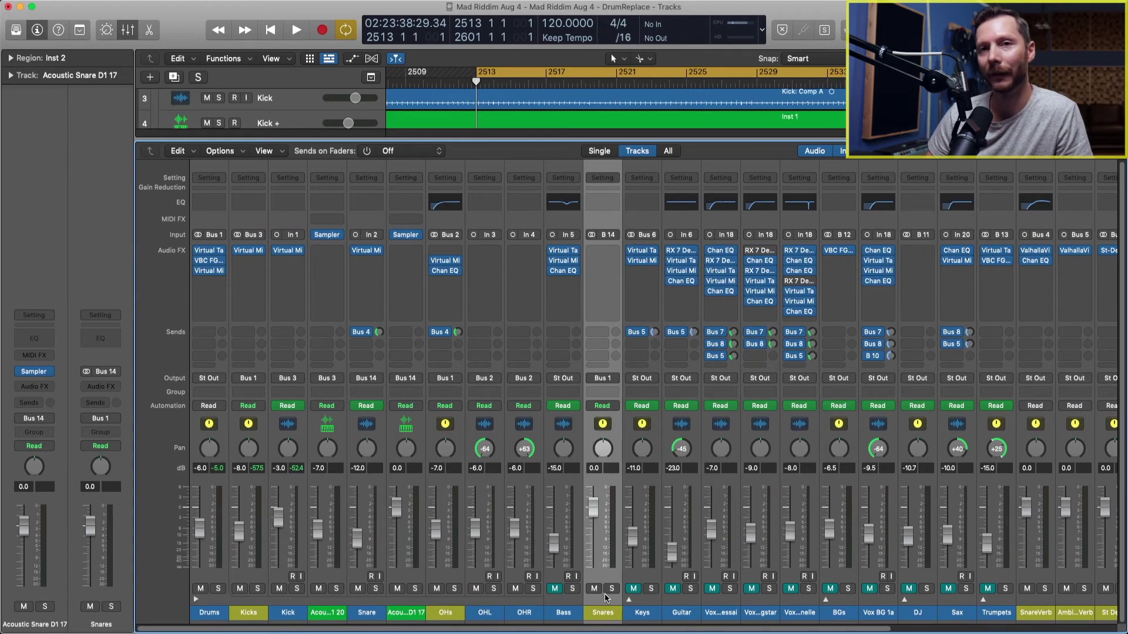
- With the Mixer hidden, drag the Snares track above Snare and Snare + in the Drums folder
key(x)
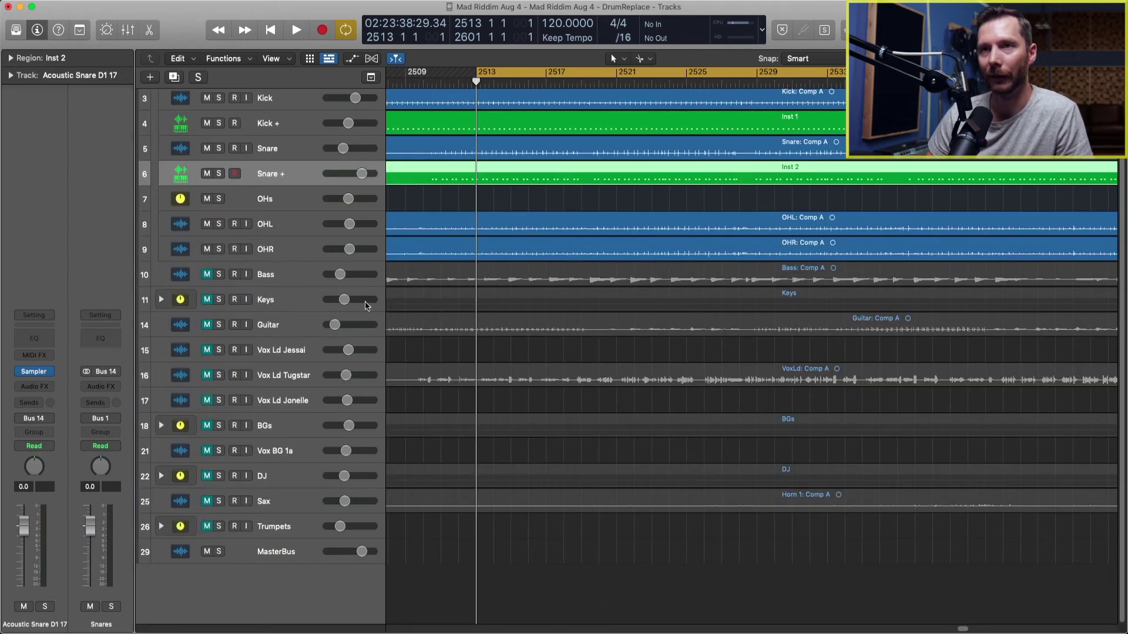
key(x)
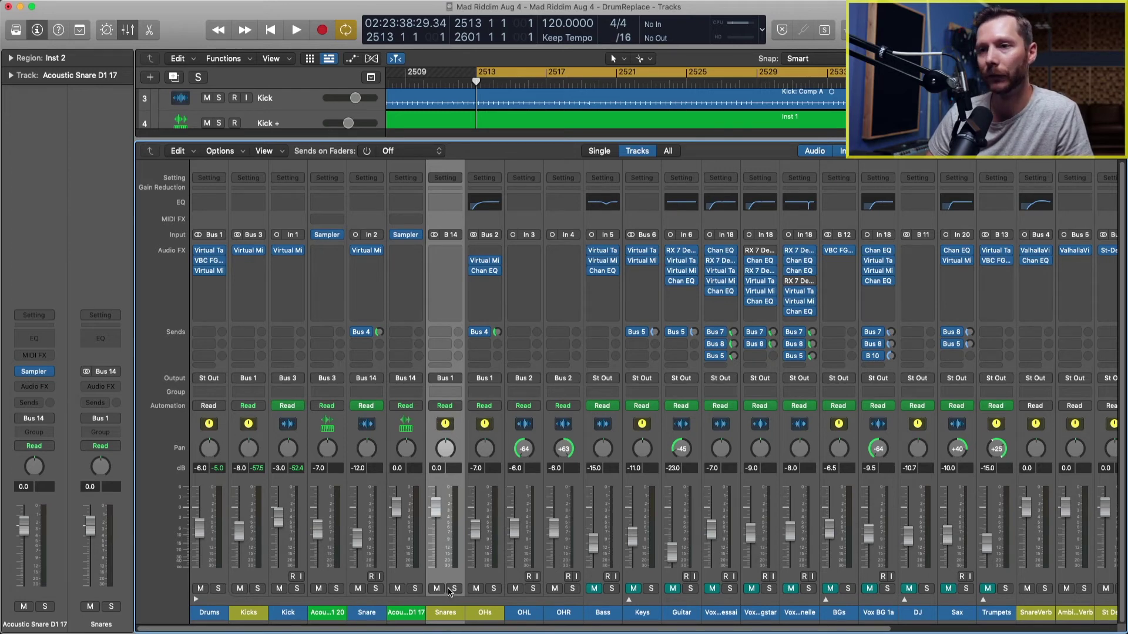
key(x)
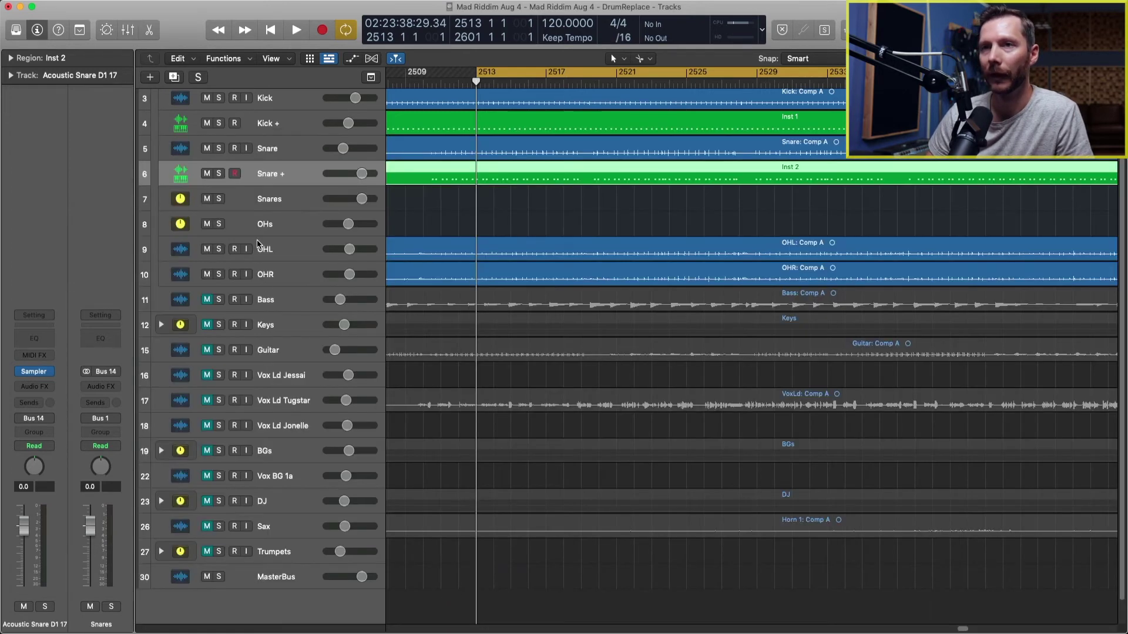
scroll(259, 247, up, 2)
drag(263, 254, 273, 199)
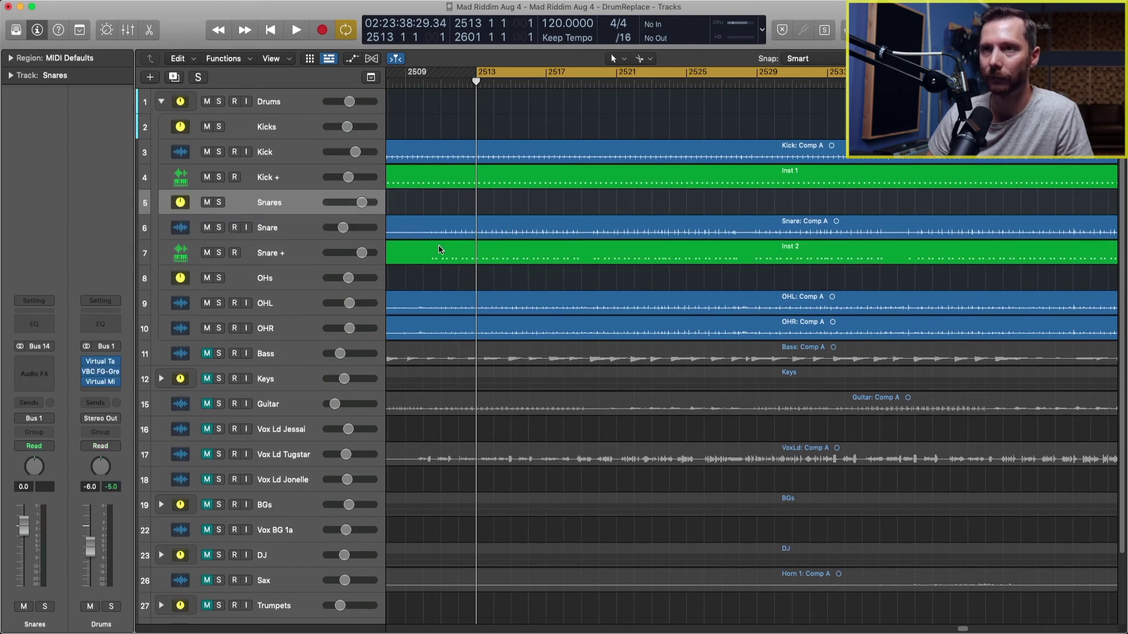
- Reopen the Mixer and play the Snare track soloed
key(x)
click(416, 589)
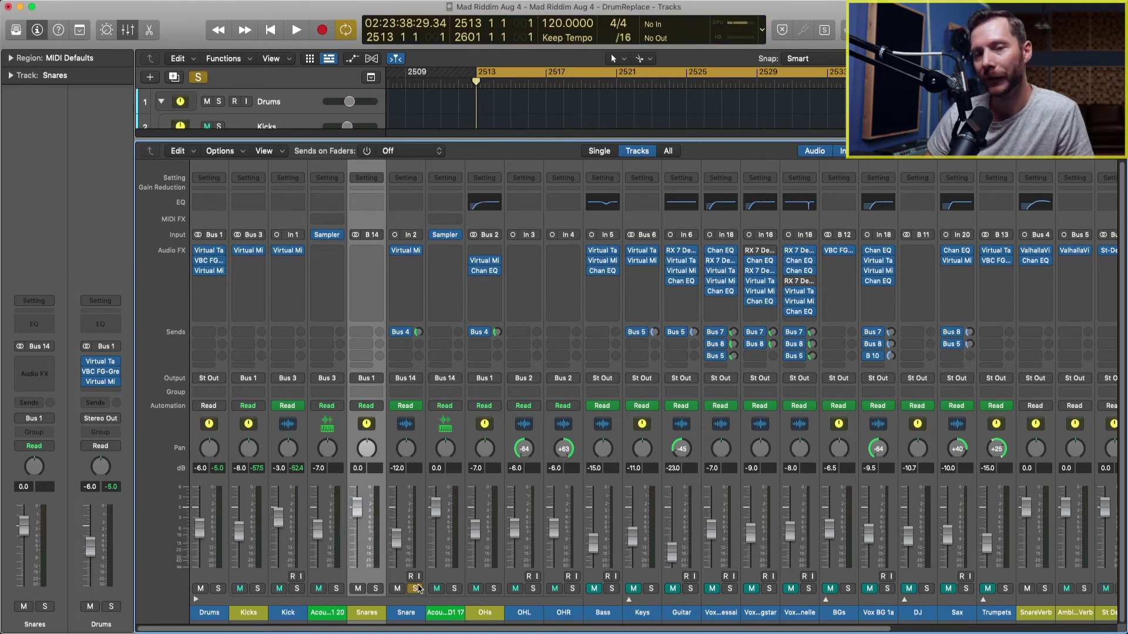
key(space)
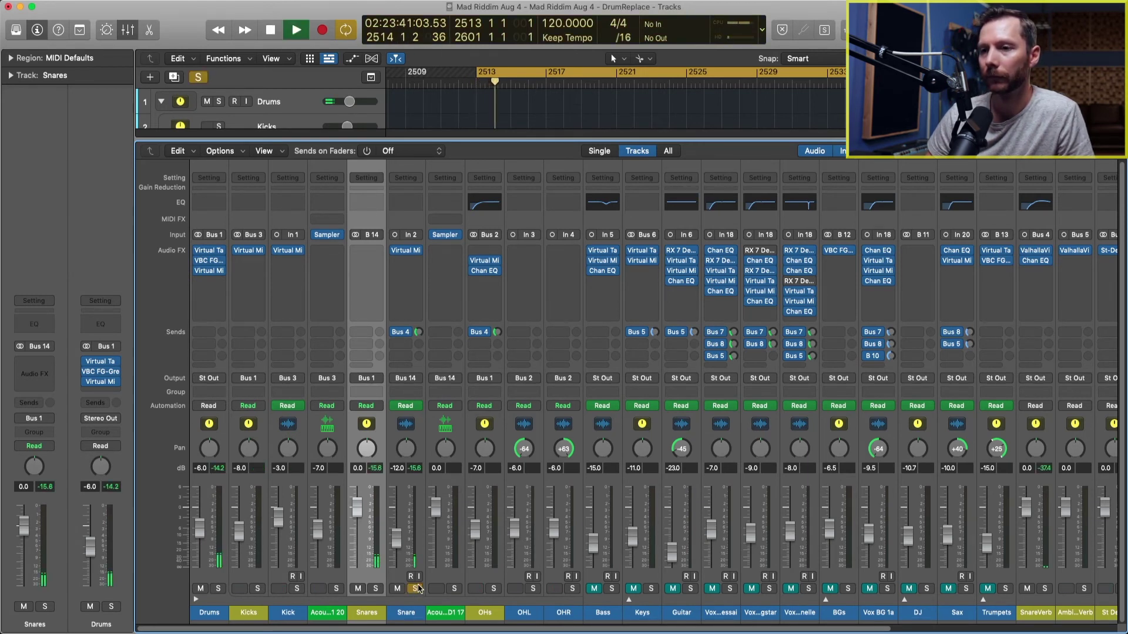
key(space)
- Switch the solo from Snare to the Acoustic Snare D1 17 sampler and play it alone
click(415, 589)
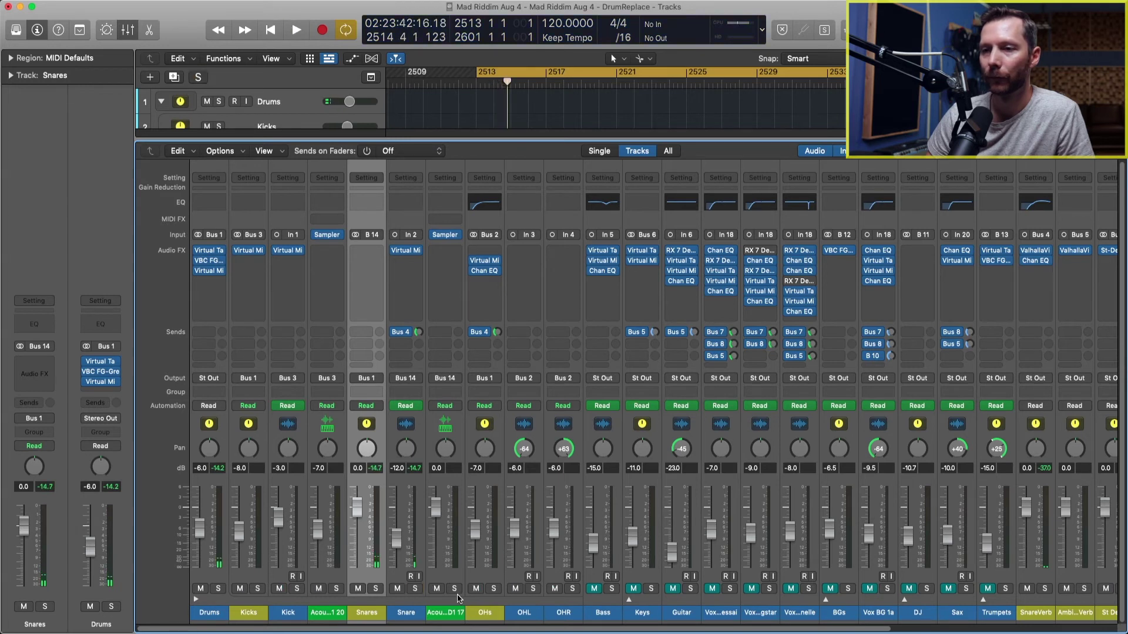
click(455, 589)
key(space)
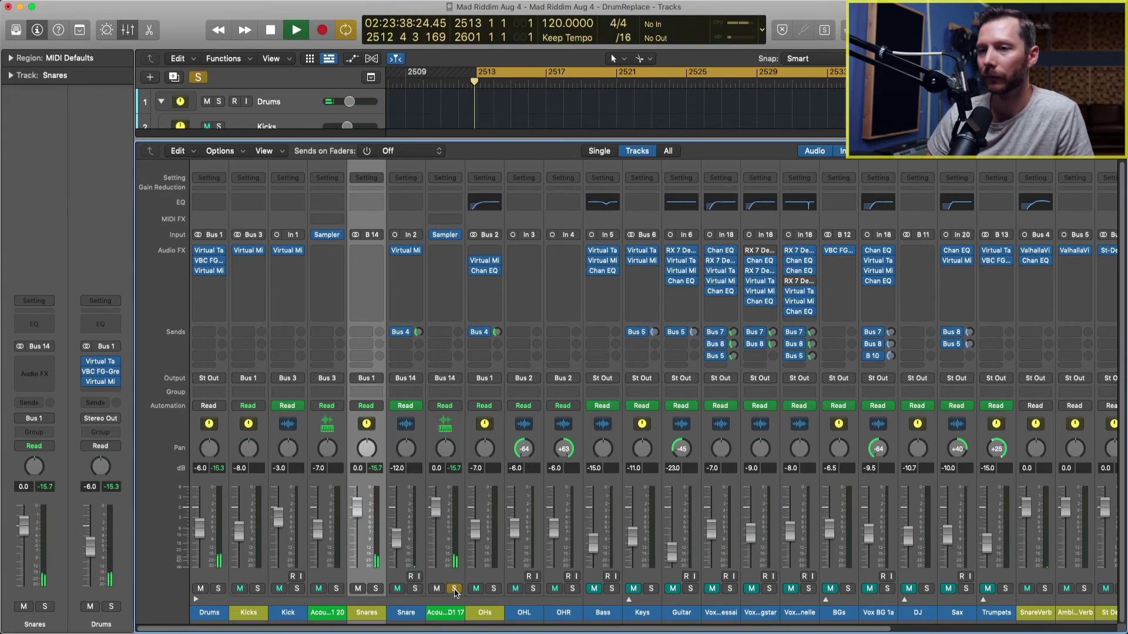
key(space)
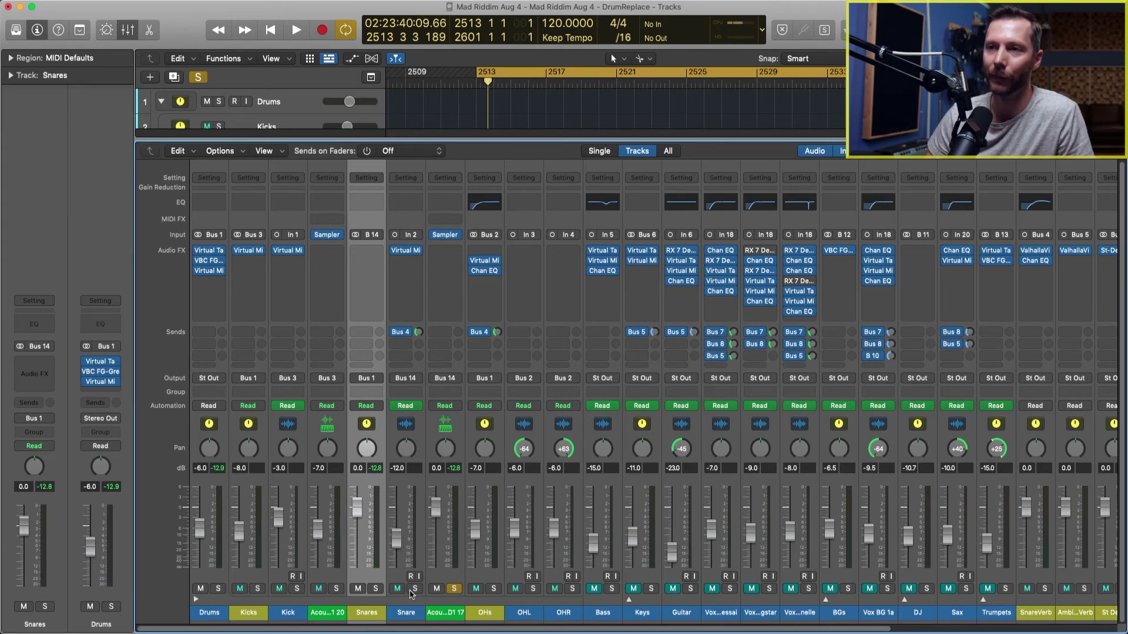
- Send Acoustic Snare D1 17 to SnareVerb on Bus 4, adjusting the send to about -23.3 during playback
click(443, 333)
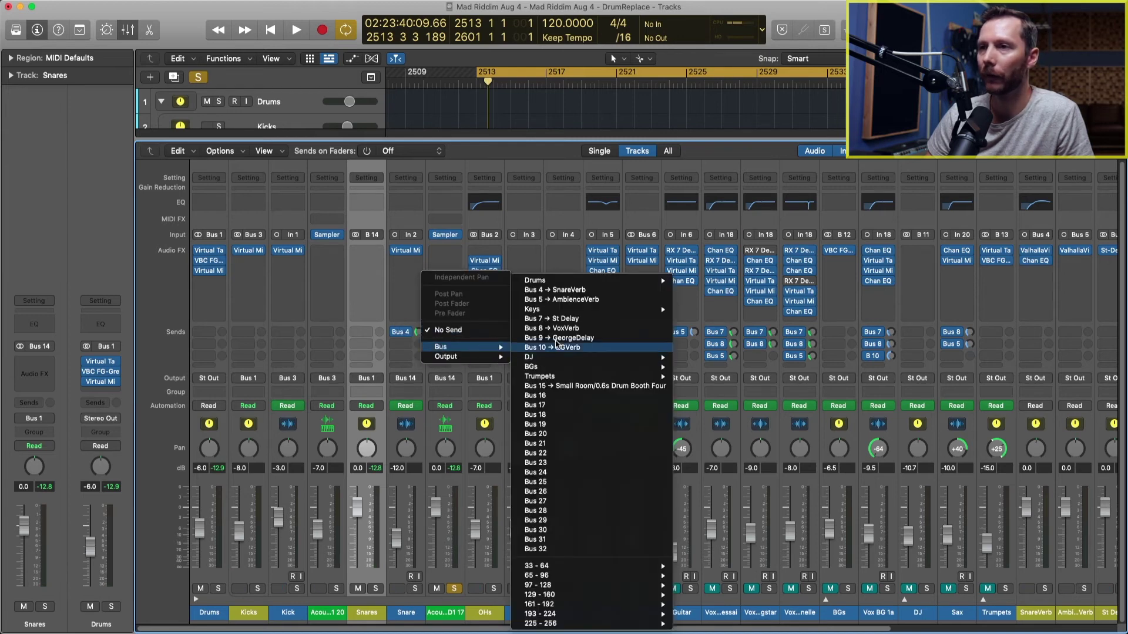
click(524, 299)
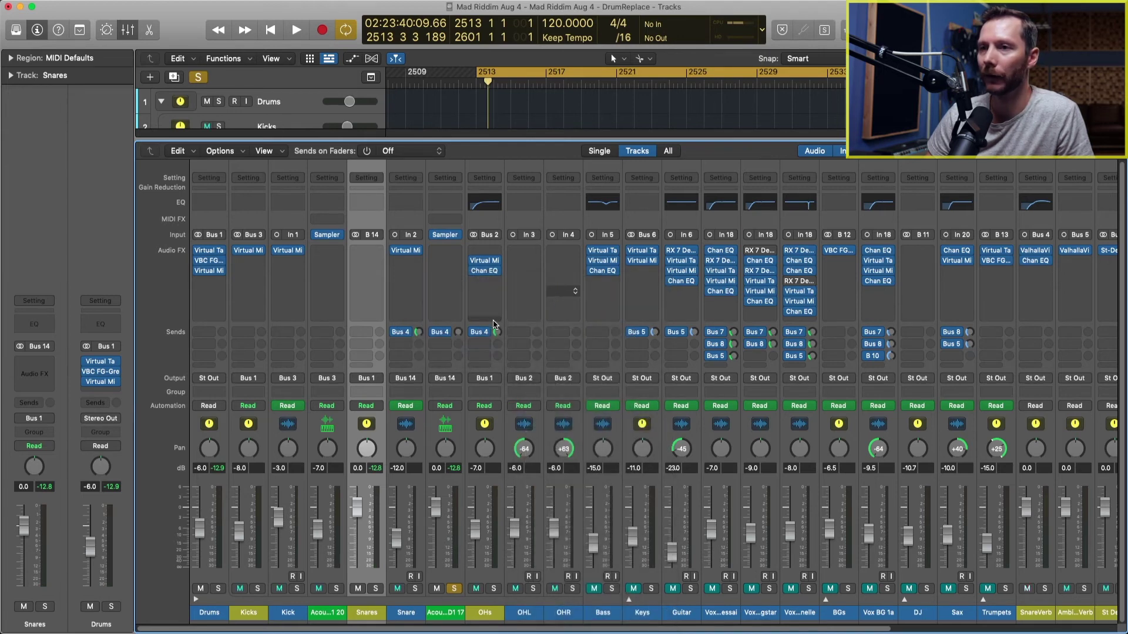
key(space)
drag(459, 335, 458, 325)
key(space)
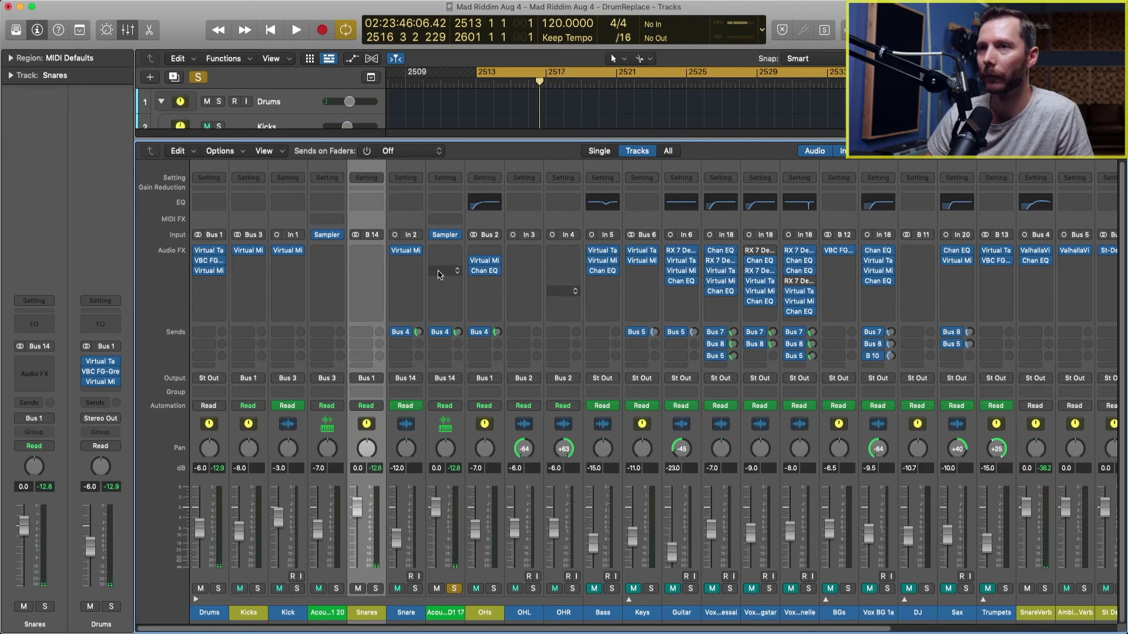
- Enable the Channel EQ low cut on Acoustic Snare D1 17 and set it to about 159 Hz
click(445, 205)
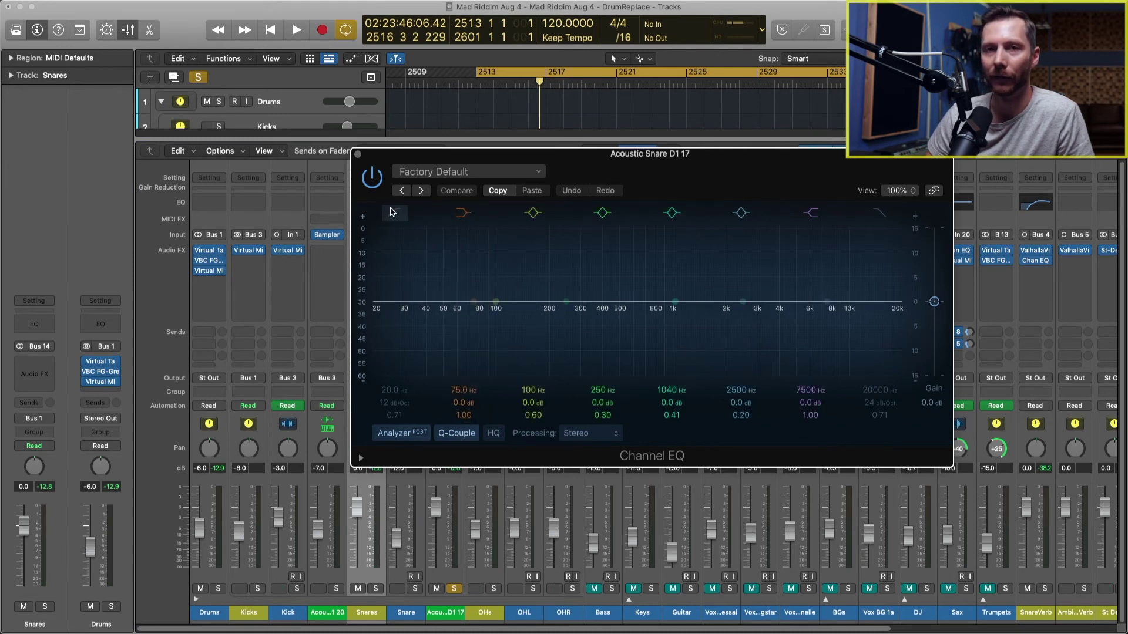
click(393, 213)
key(space)
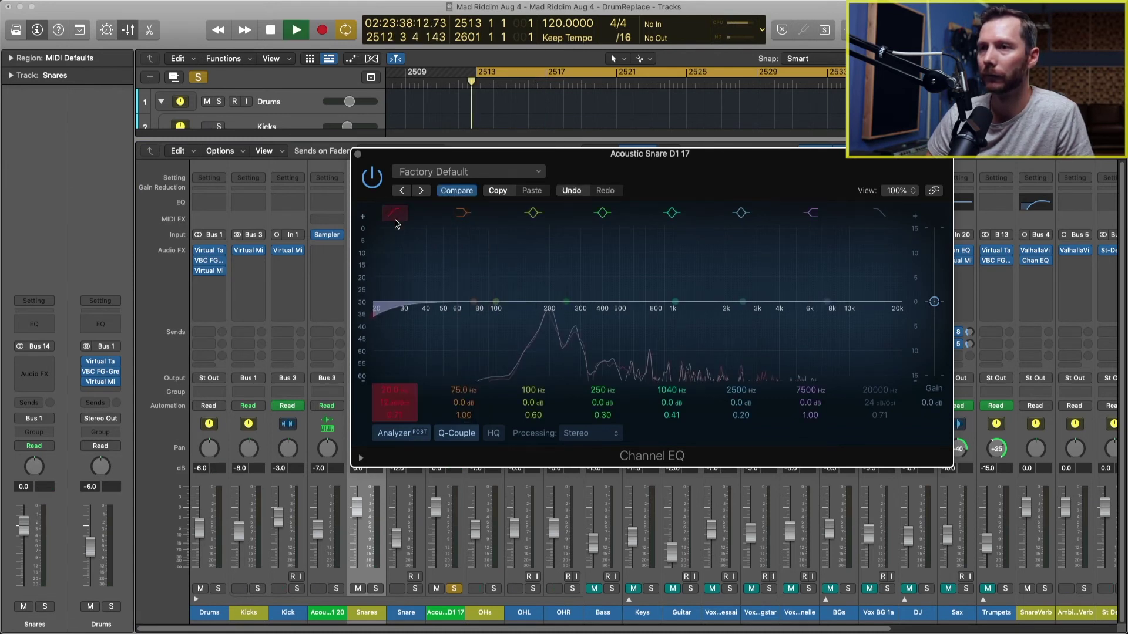
drag(421, 315, 532, 316)
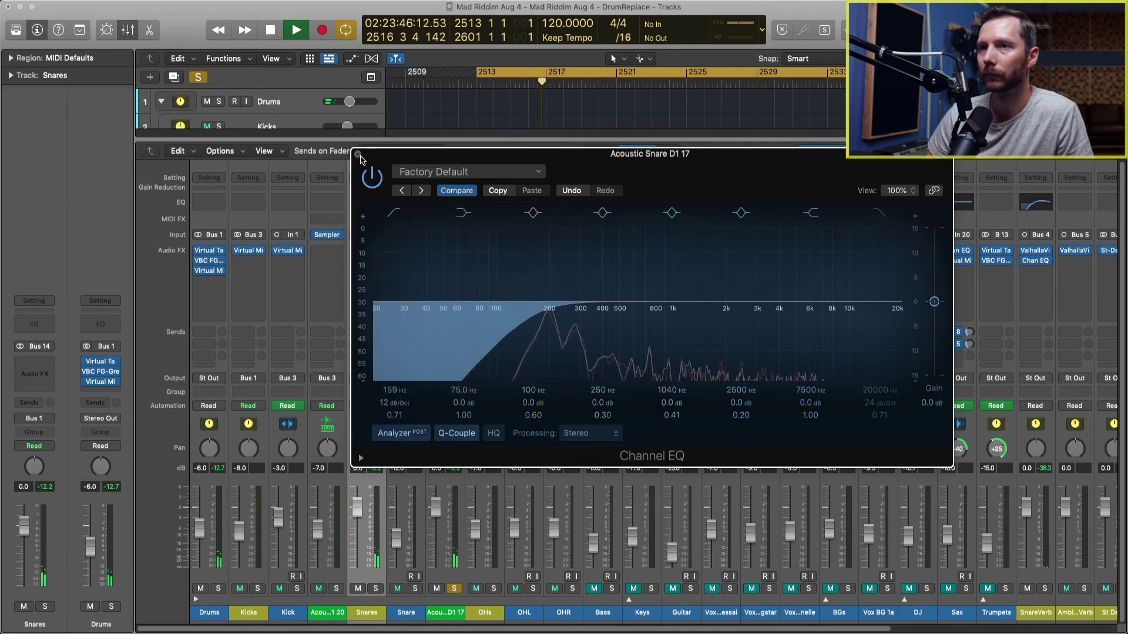
key(space)
click(358, 155)
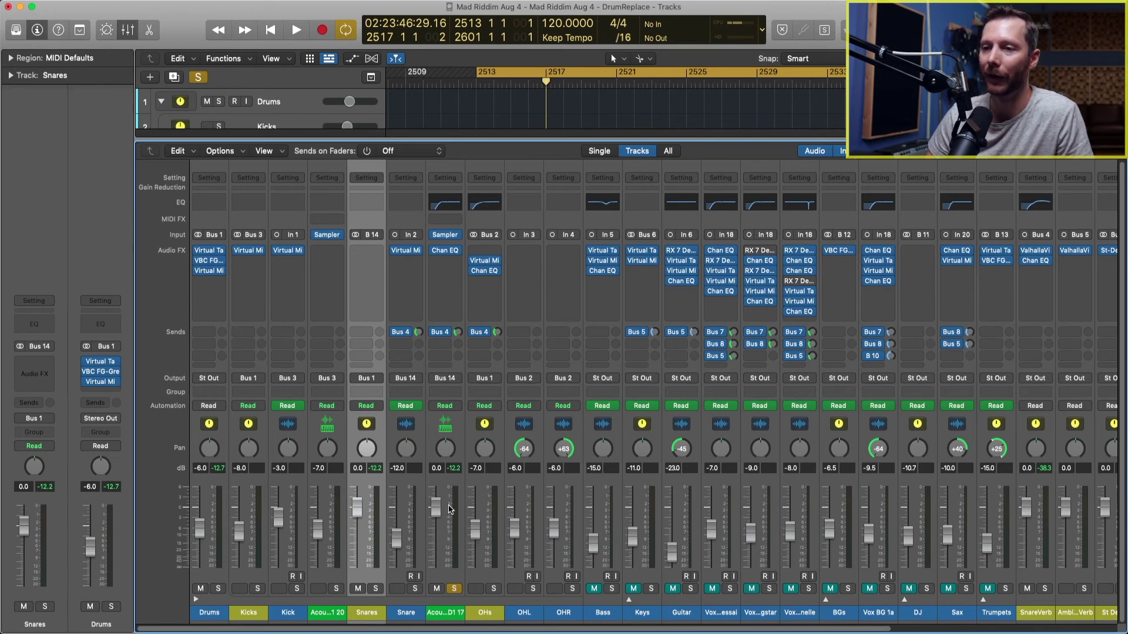
- Solo Snares, Snare and Acoustic Snare D1 17, raising the sampler fader from silence to about -7 dB
drag(435, 506, 436, 568)
click(456, 589)
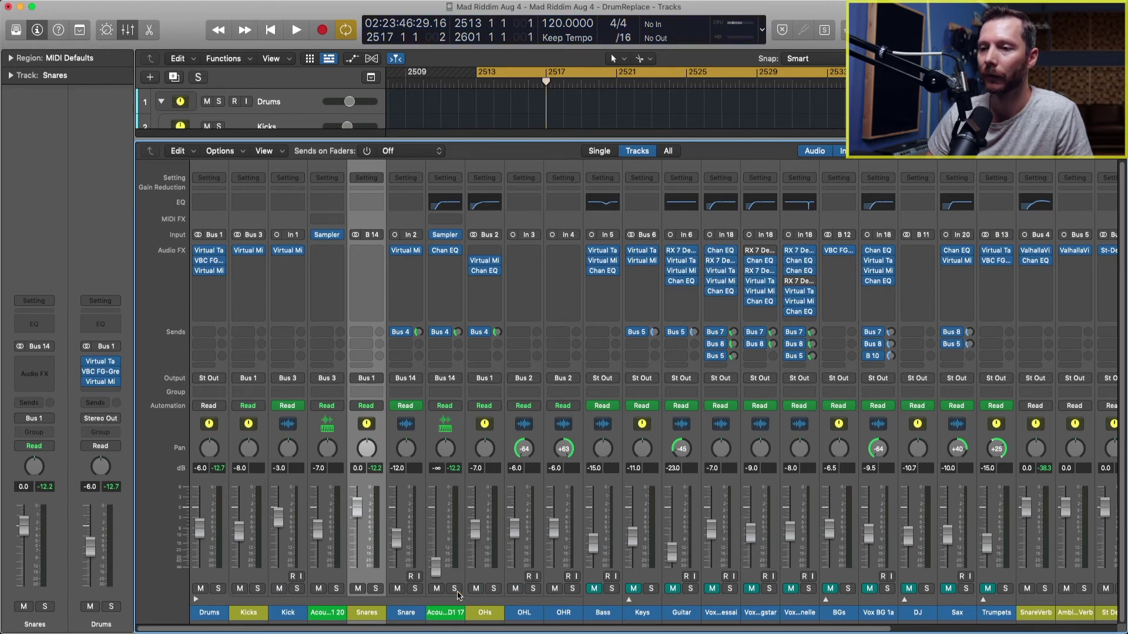
click(376, 589)
key(space)
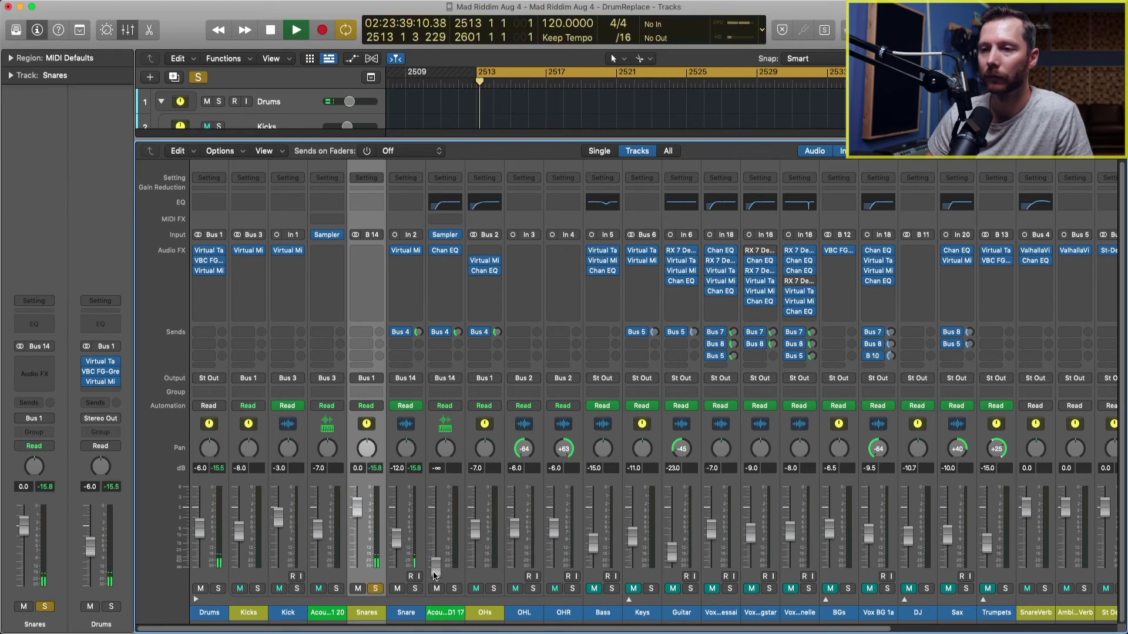
drag(434, 574, 435, 572)
click(415, 589)
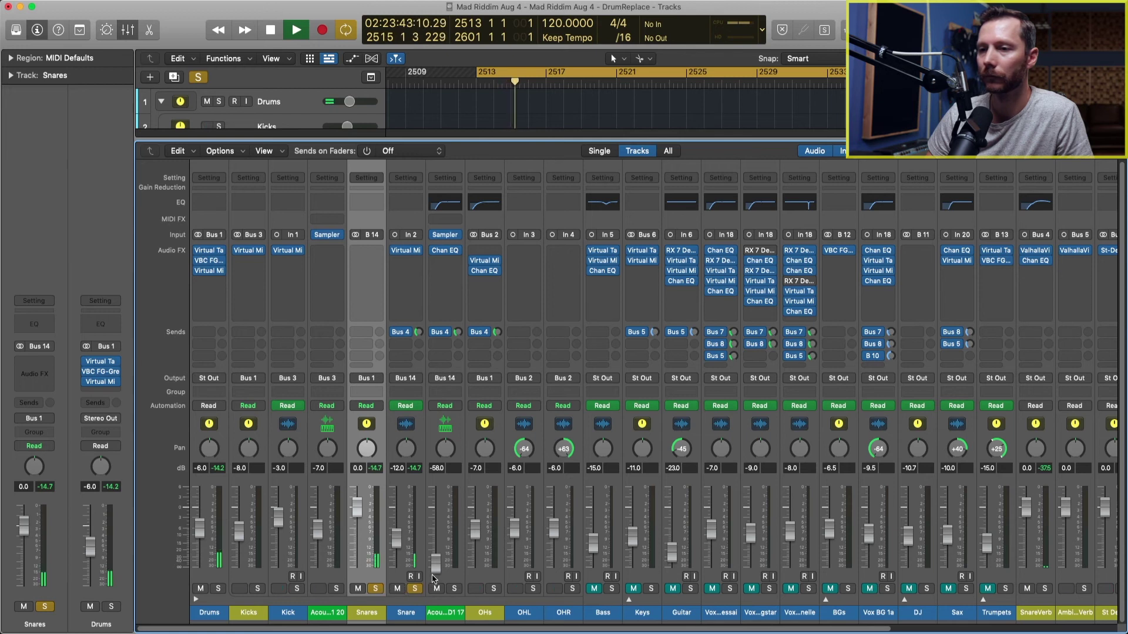
click(454, 588)
drag(438, 569, 437, 544)
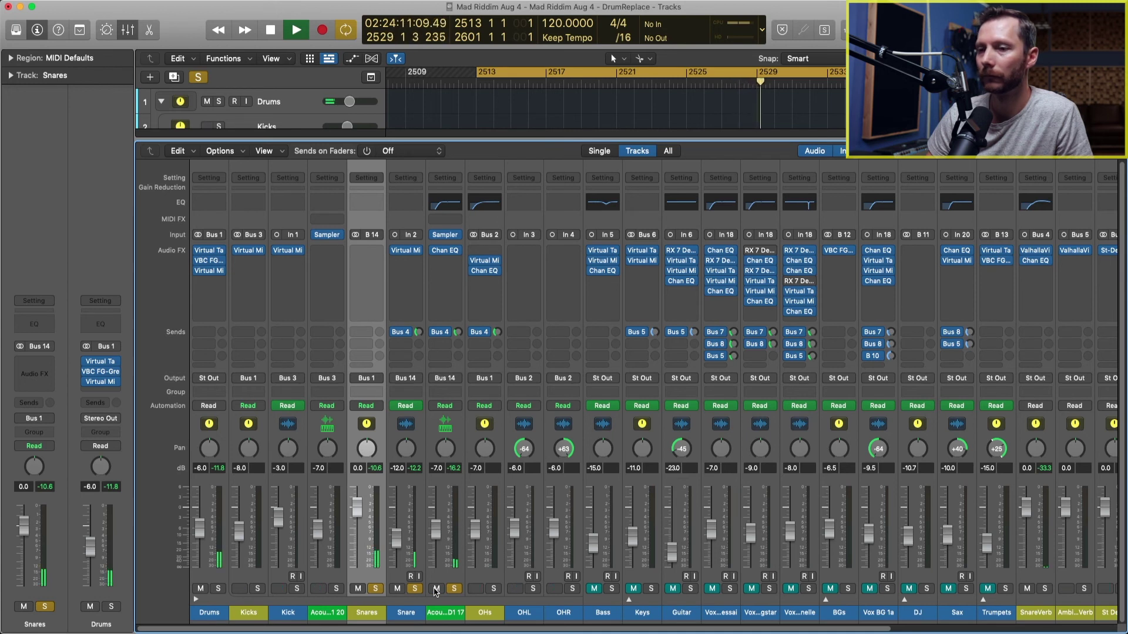
key(space)
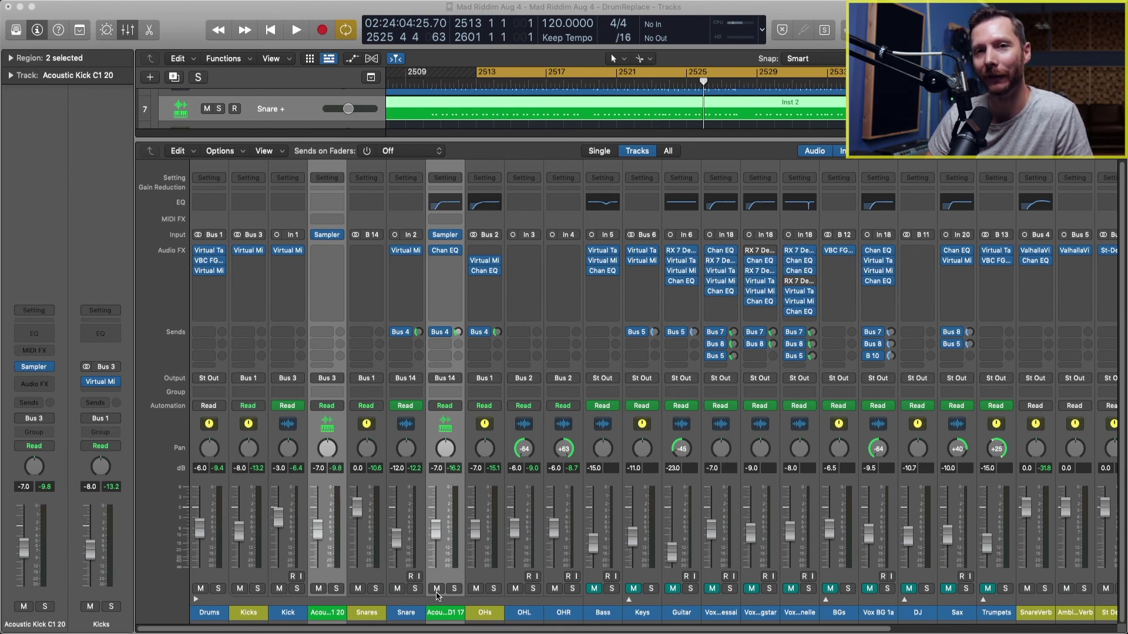
- Play the full mix, muting then unmuting both sampler drum channels to compare, leaving them audible
key(space)
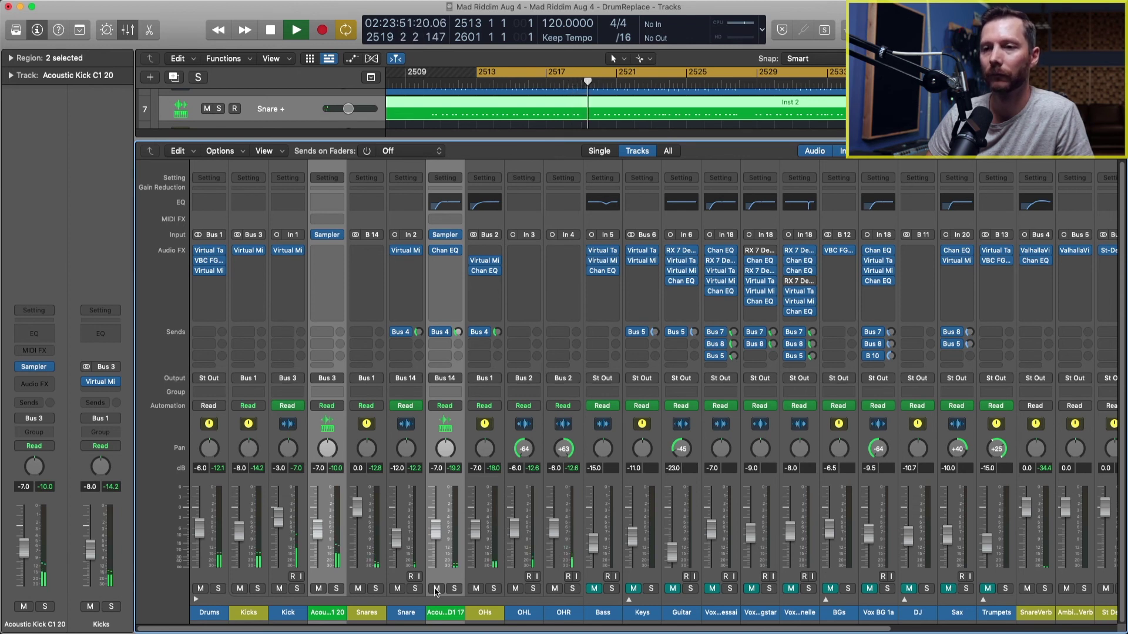
click(435, 589)
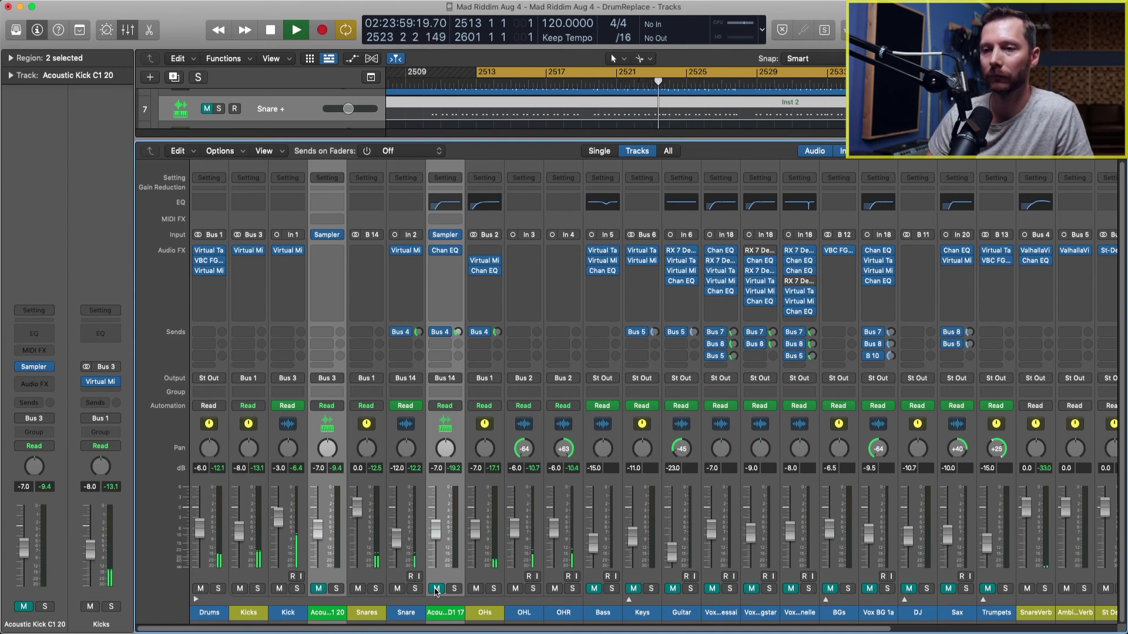
click(435, 589)
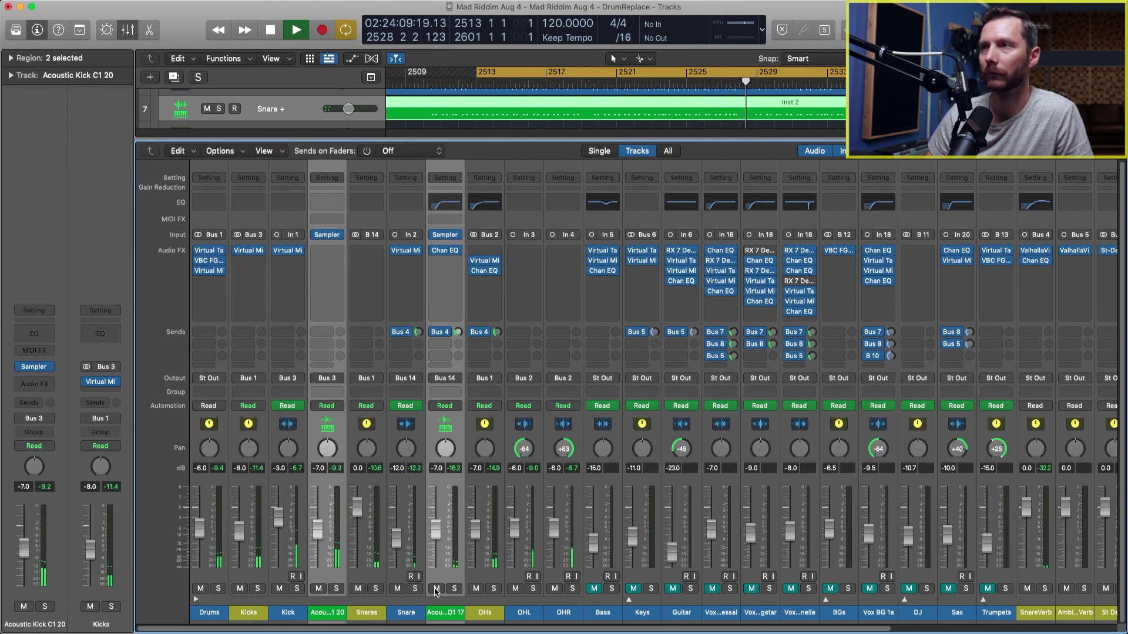
key(space)
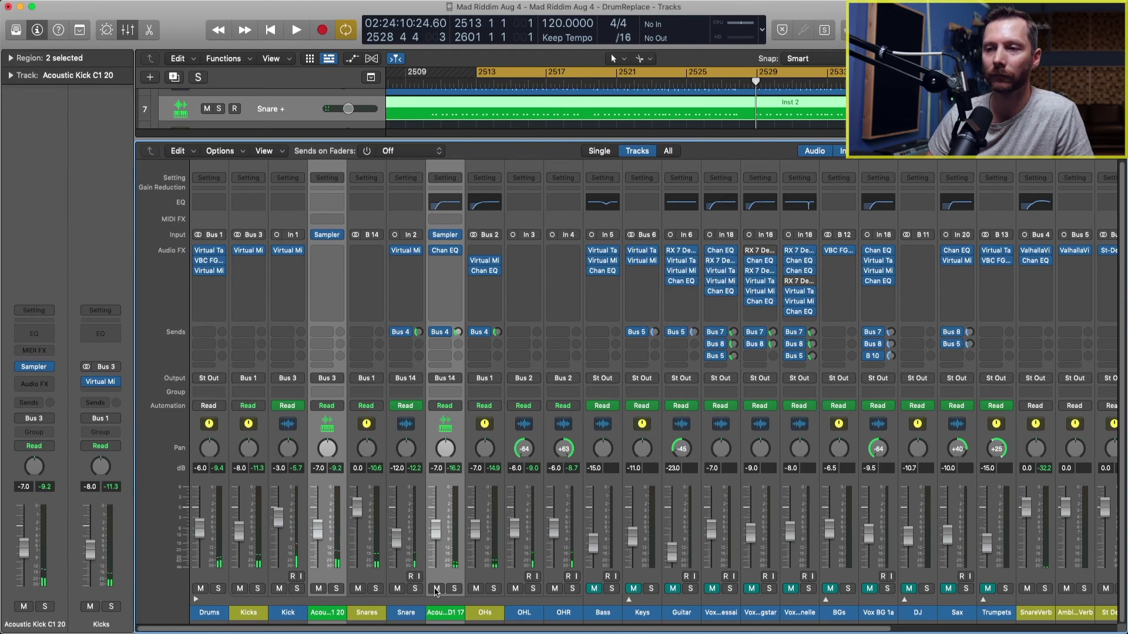